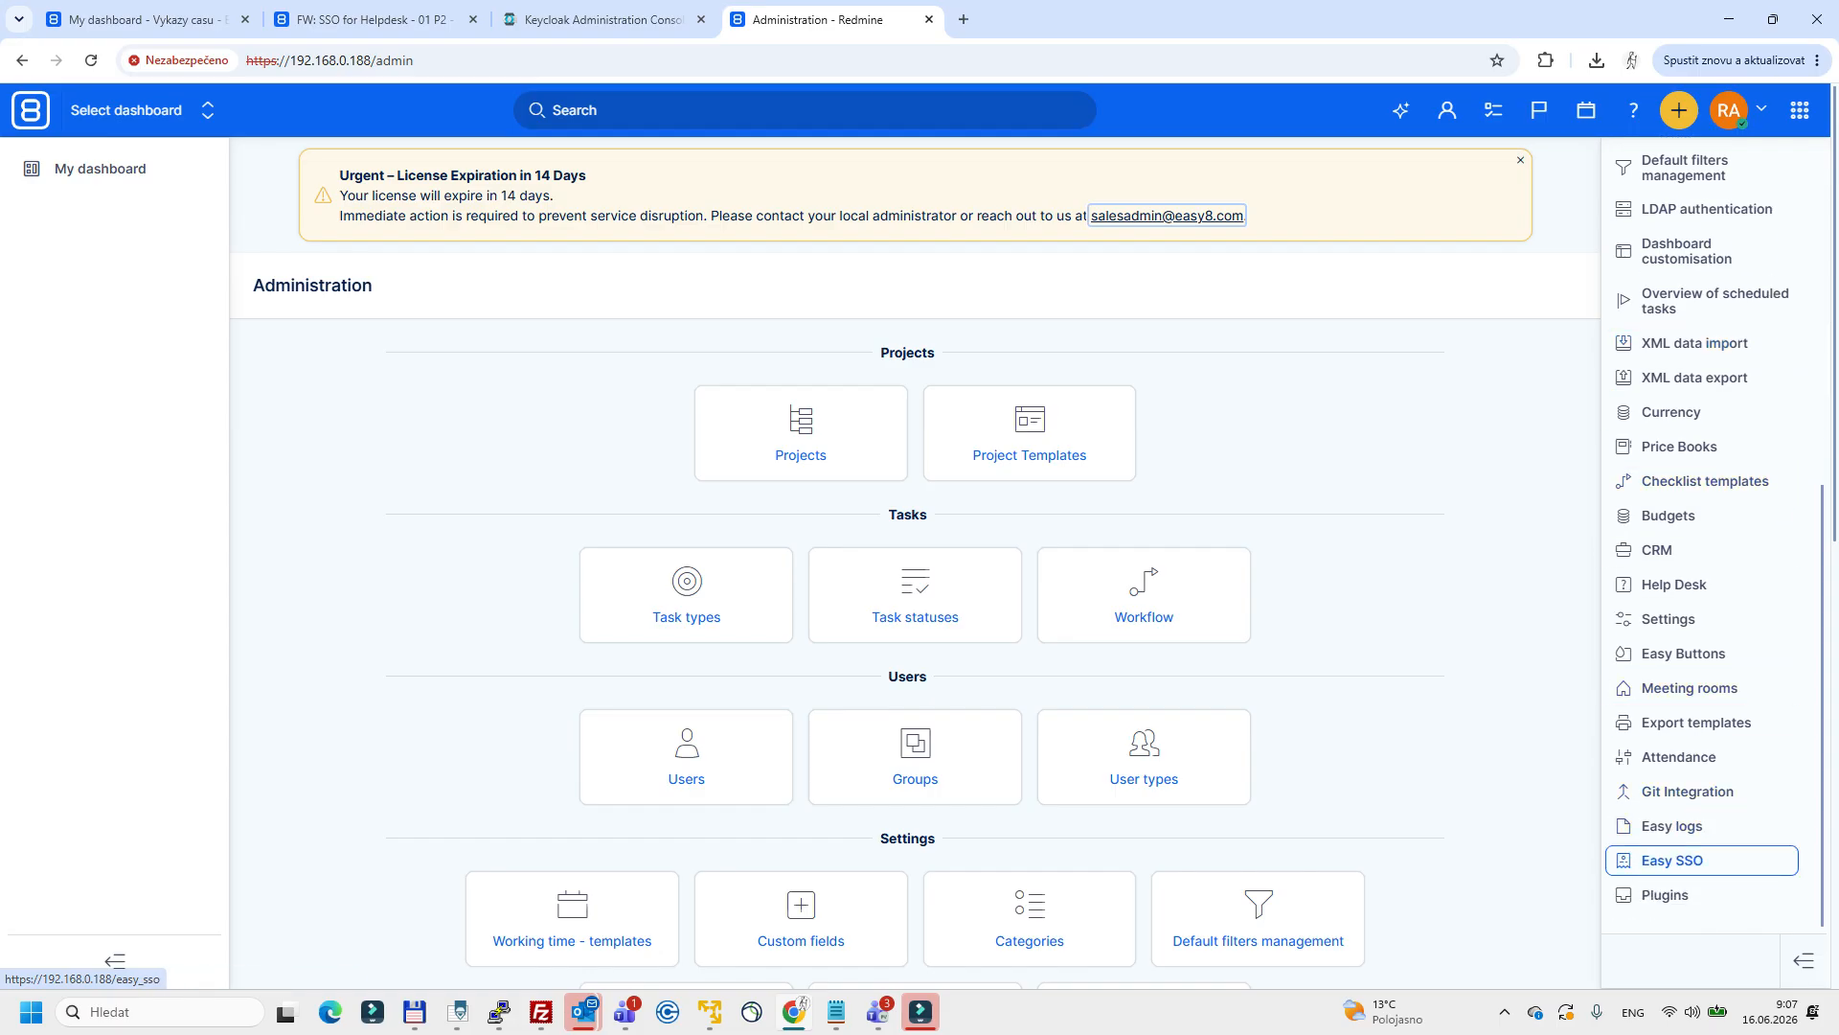
# Open the Easy SSO overview and look at the blank form for adding an identity provider.
pyautogui.click(1672, 859)
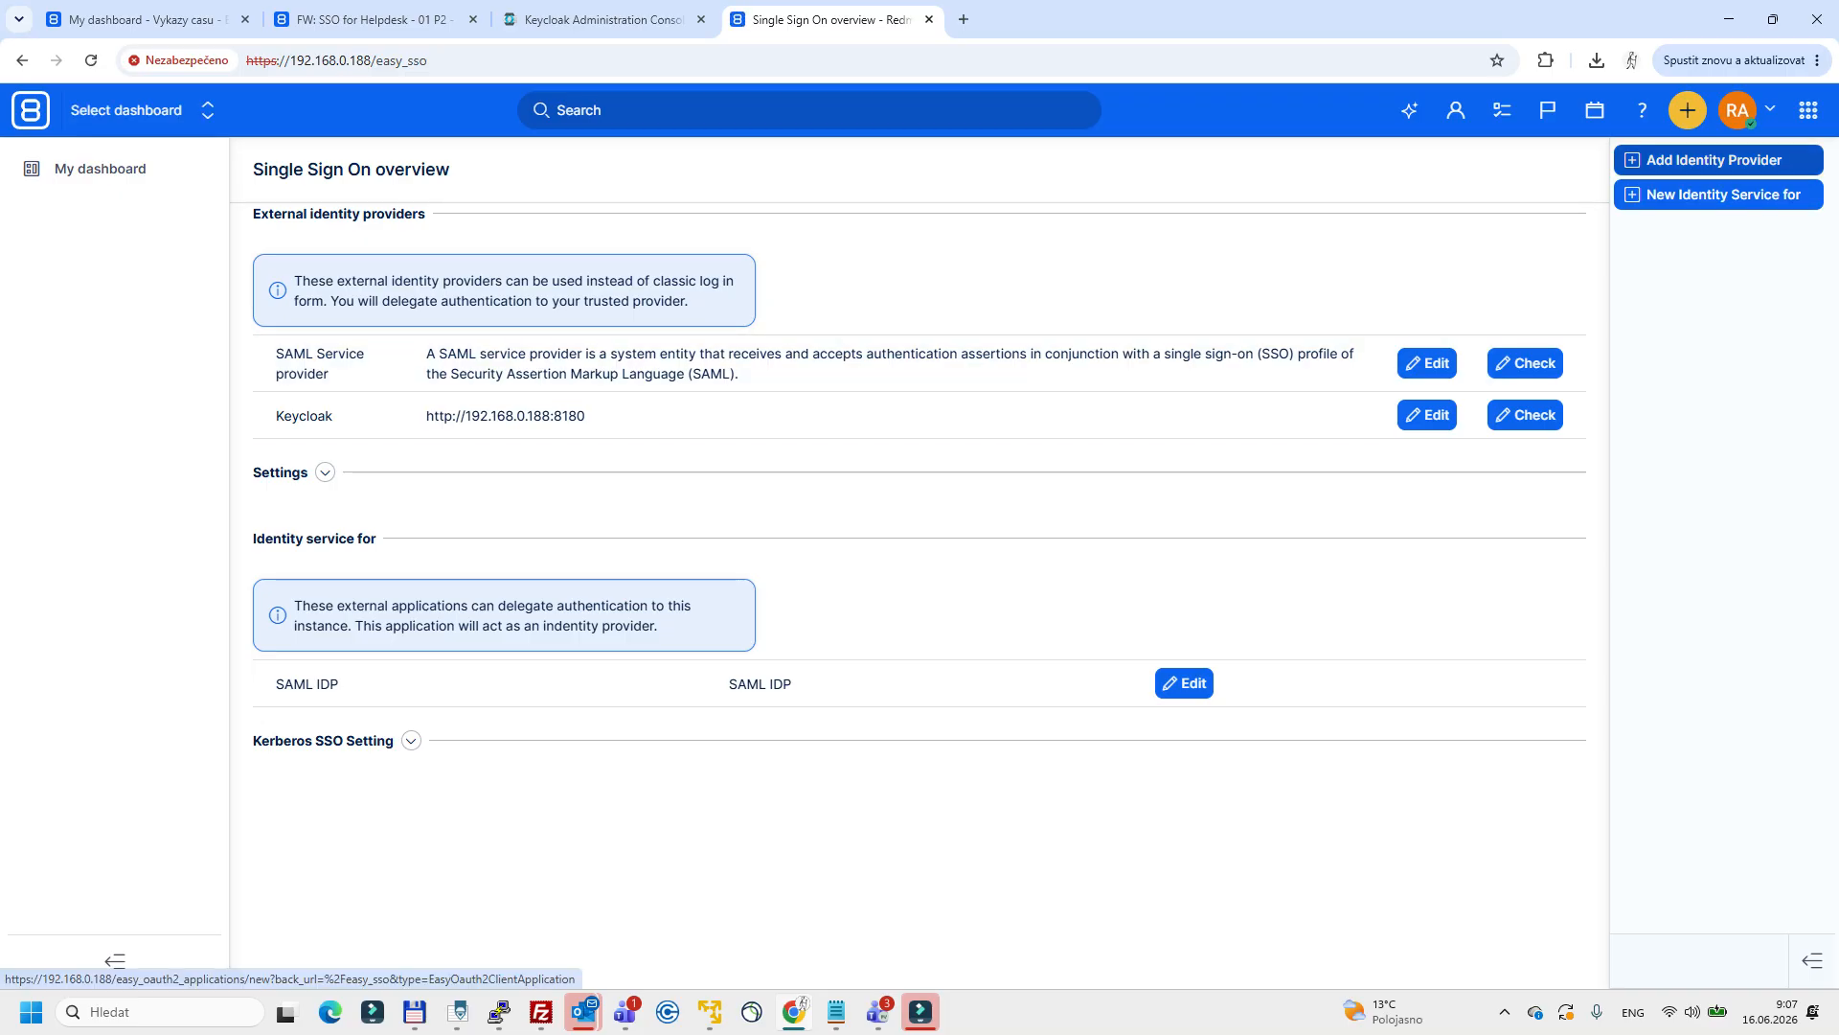
pyautogui.click(1715, 160)
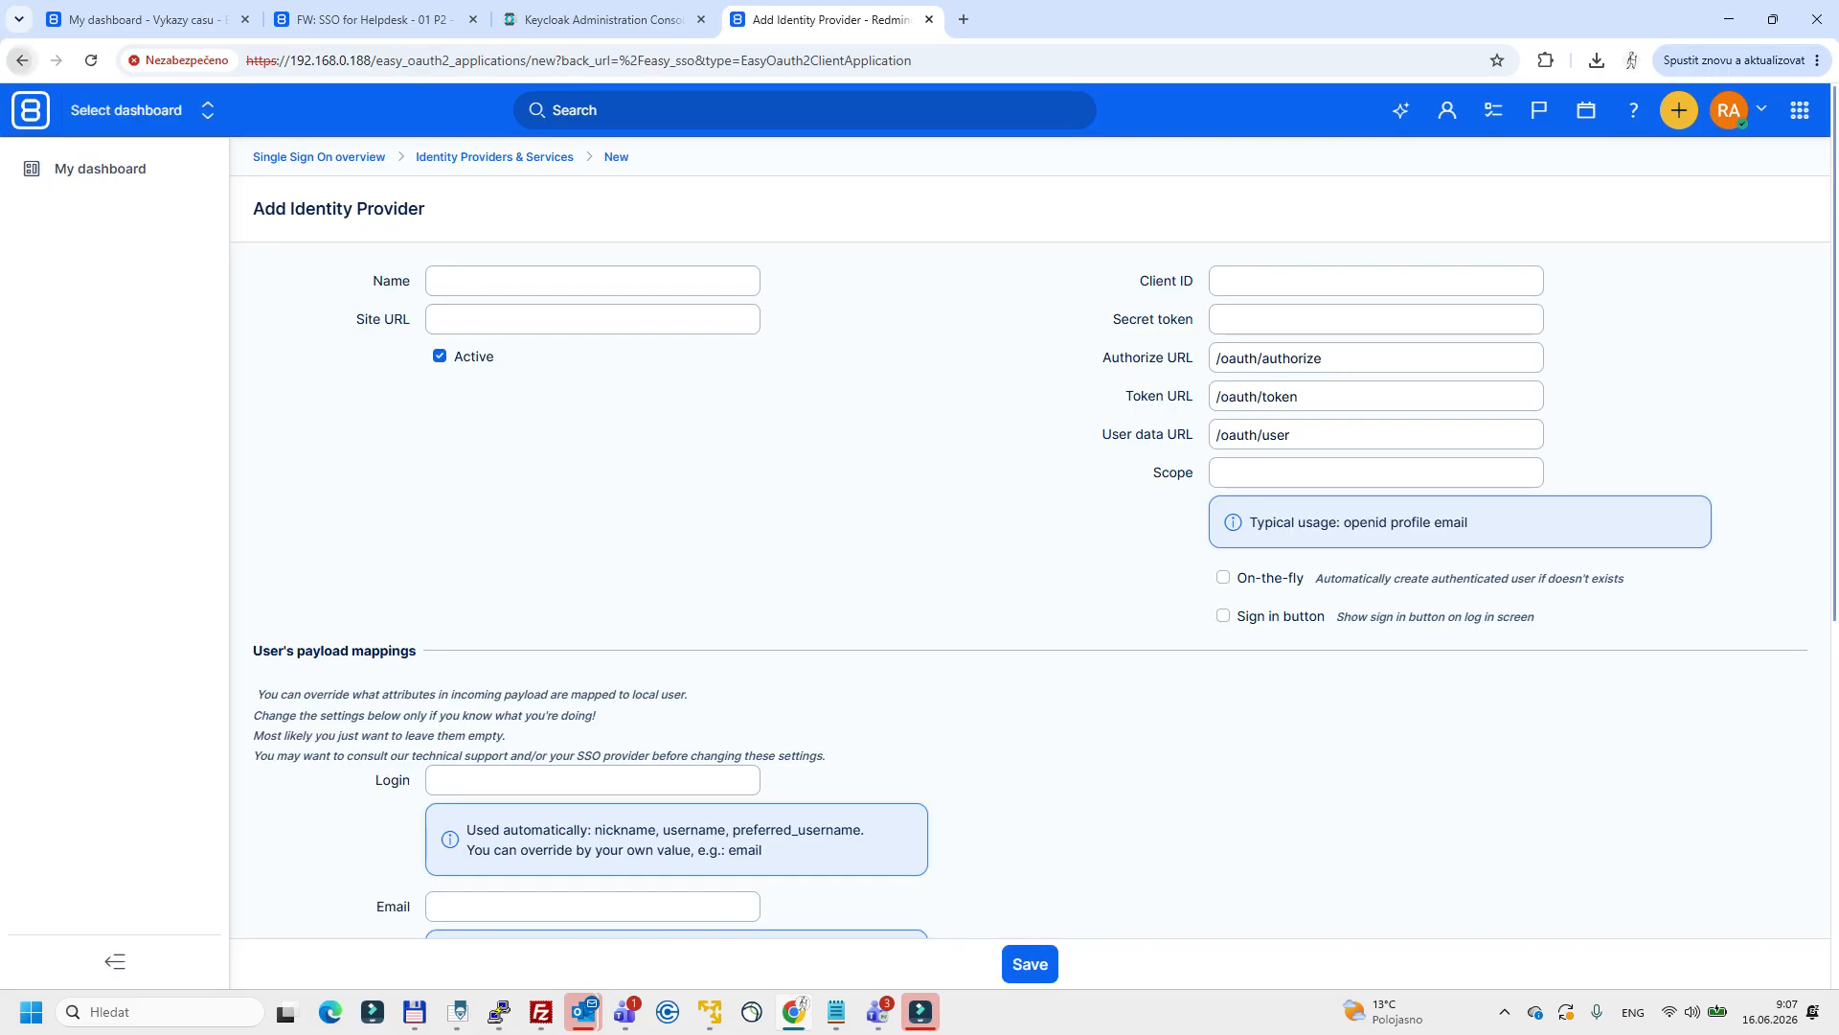
pyautogui.click(22, 60)
# Open the existing Keycloak identity provider for editing and examine its name and site URL.
pyautogui.moveTo(272, 416); pyautogui.dragTo(335, 415)
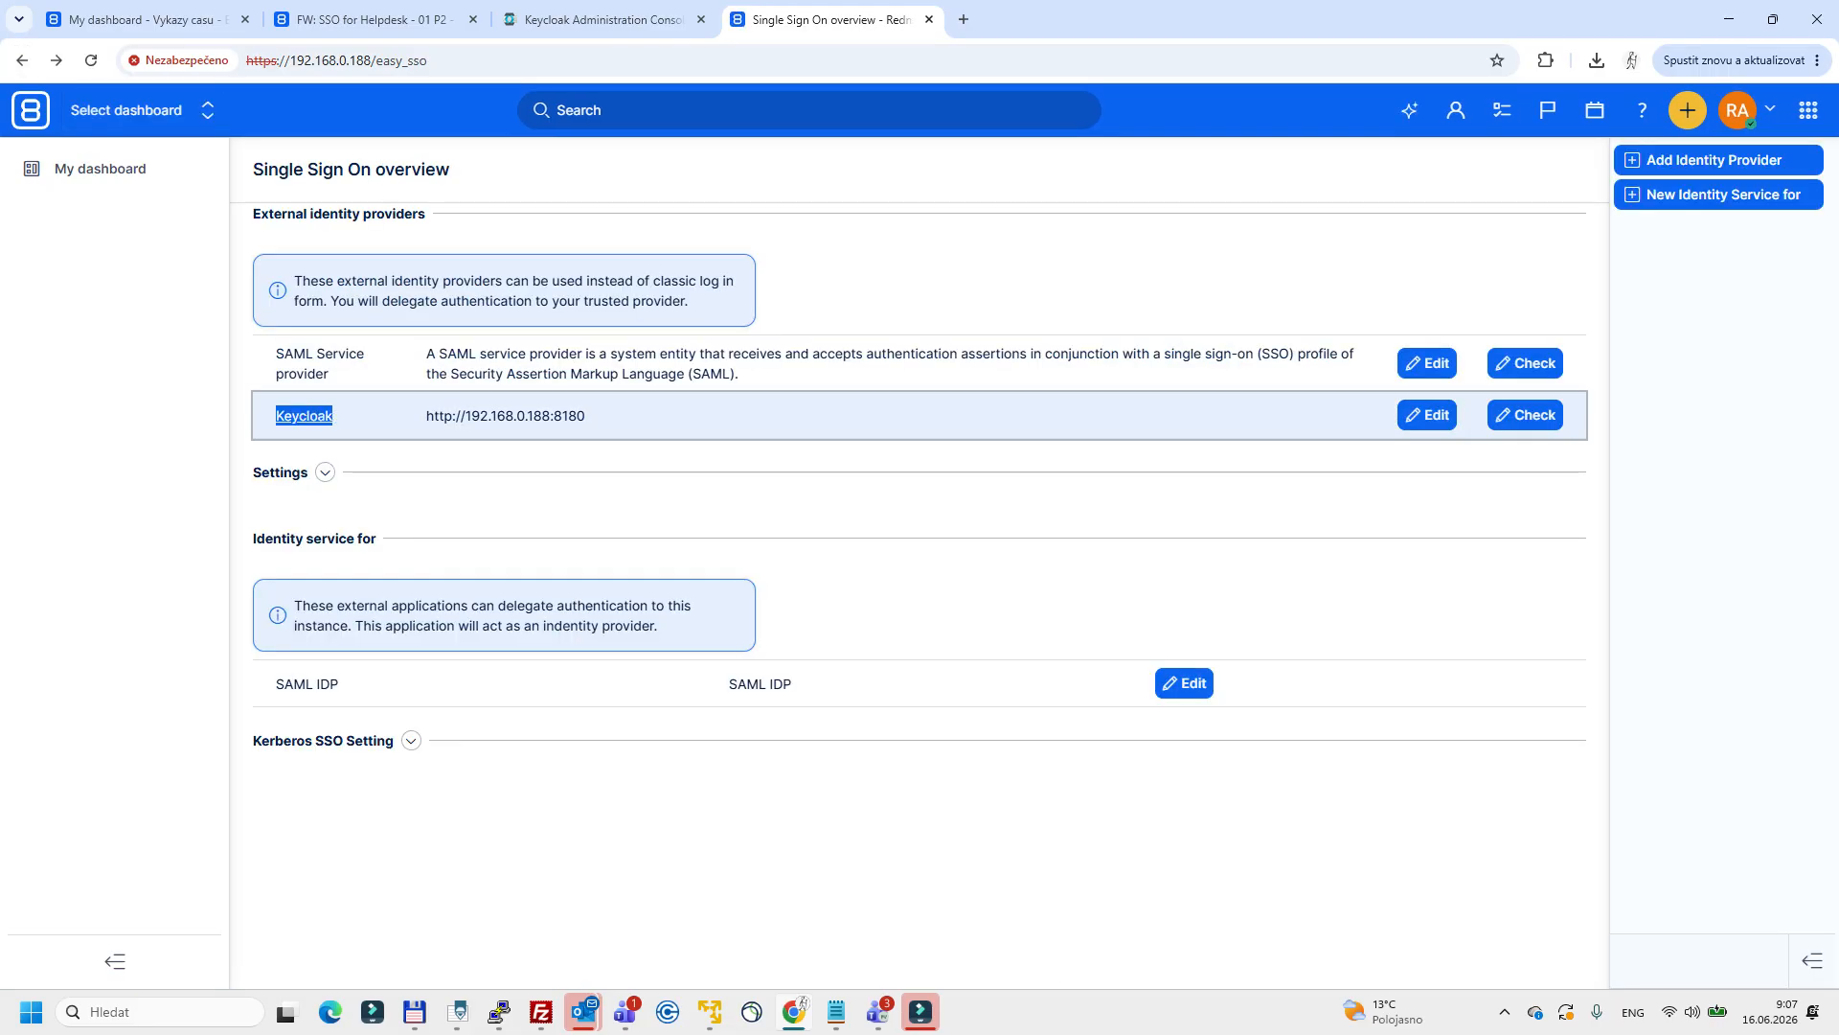
pyautogui.click(1427, 415)
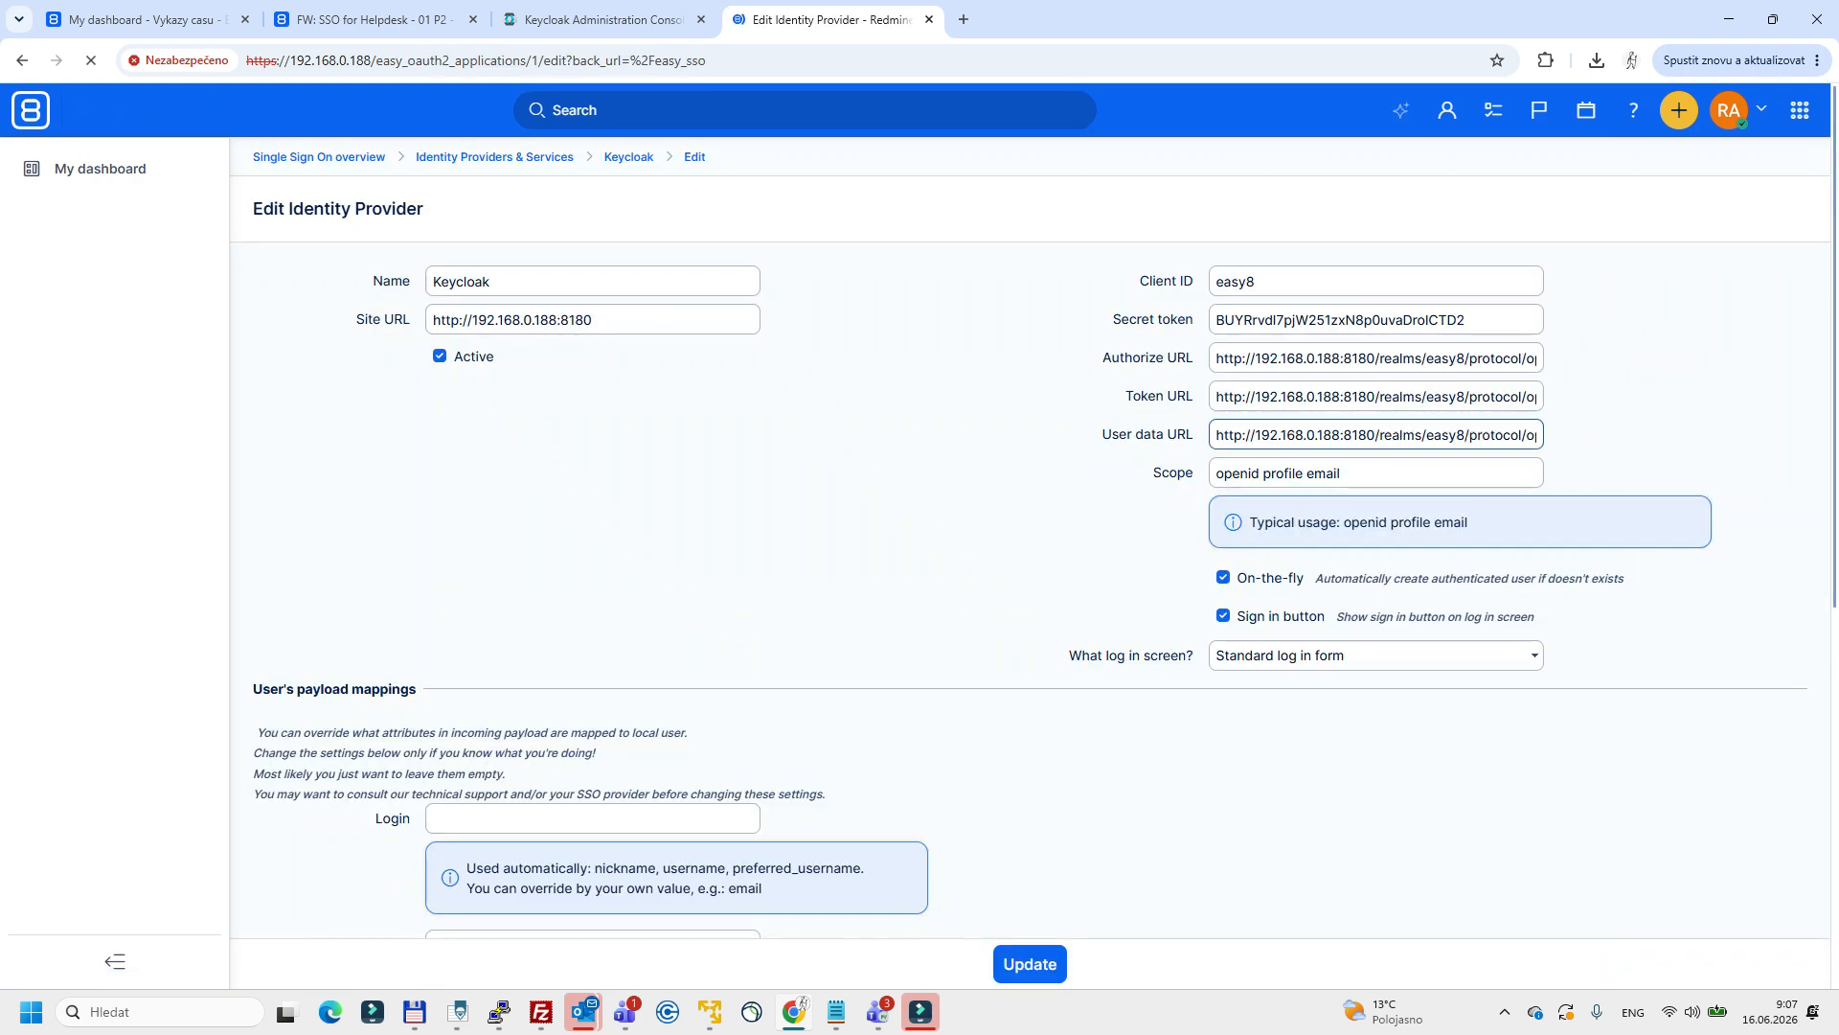
pyautogui.doubleClick(464, 281)
pyautogui.click(597, 320)
pyautogui.moveTo(598, 320); pyautogui.dragTo(430, 320)
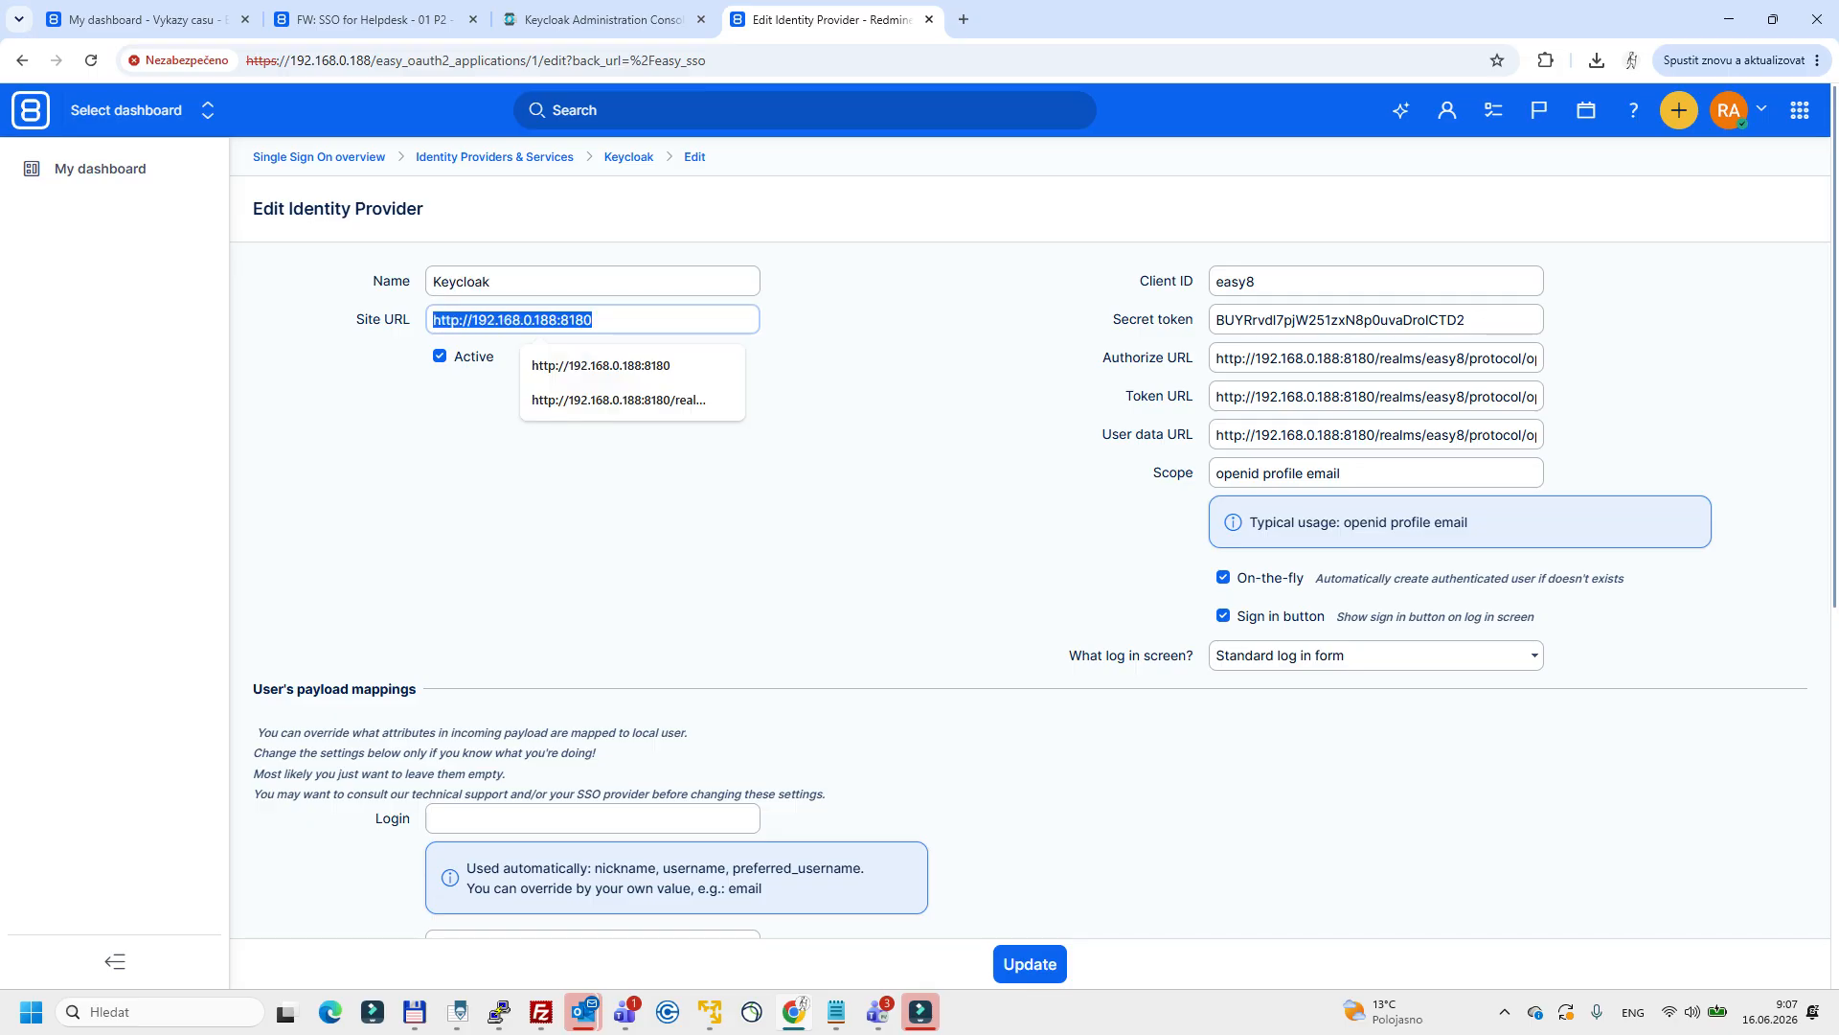
pyautogui.click(537, 320)
pyautogui.moveTo(558, 320); pyautogui.dragTo(432, 319)
pyautogui.moveTo(595, 320); pyautogui.dragTo(431, 320)
pyautogui.click(862, 402)
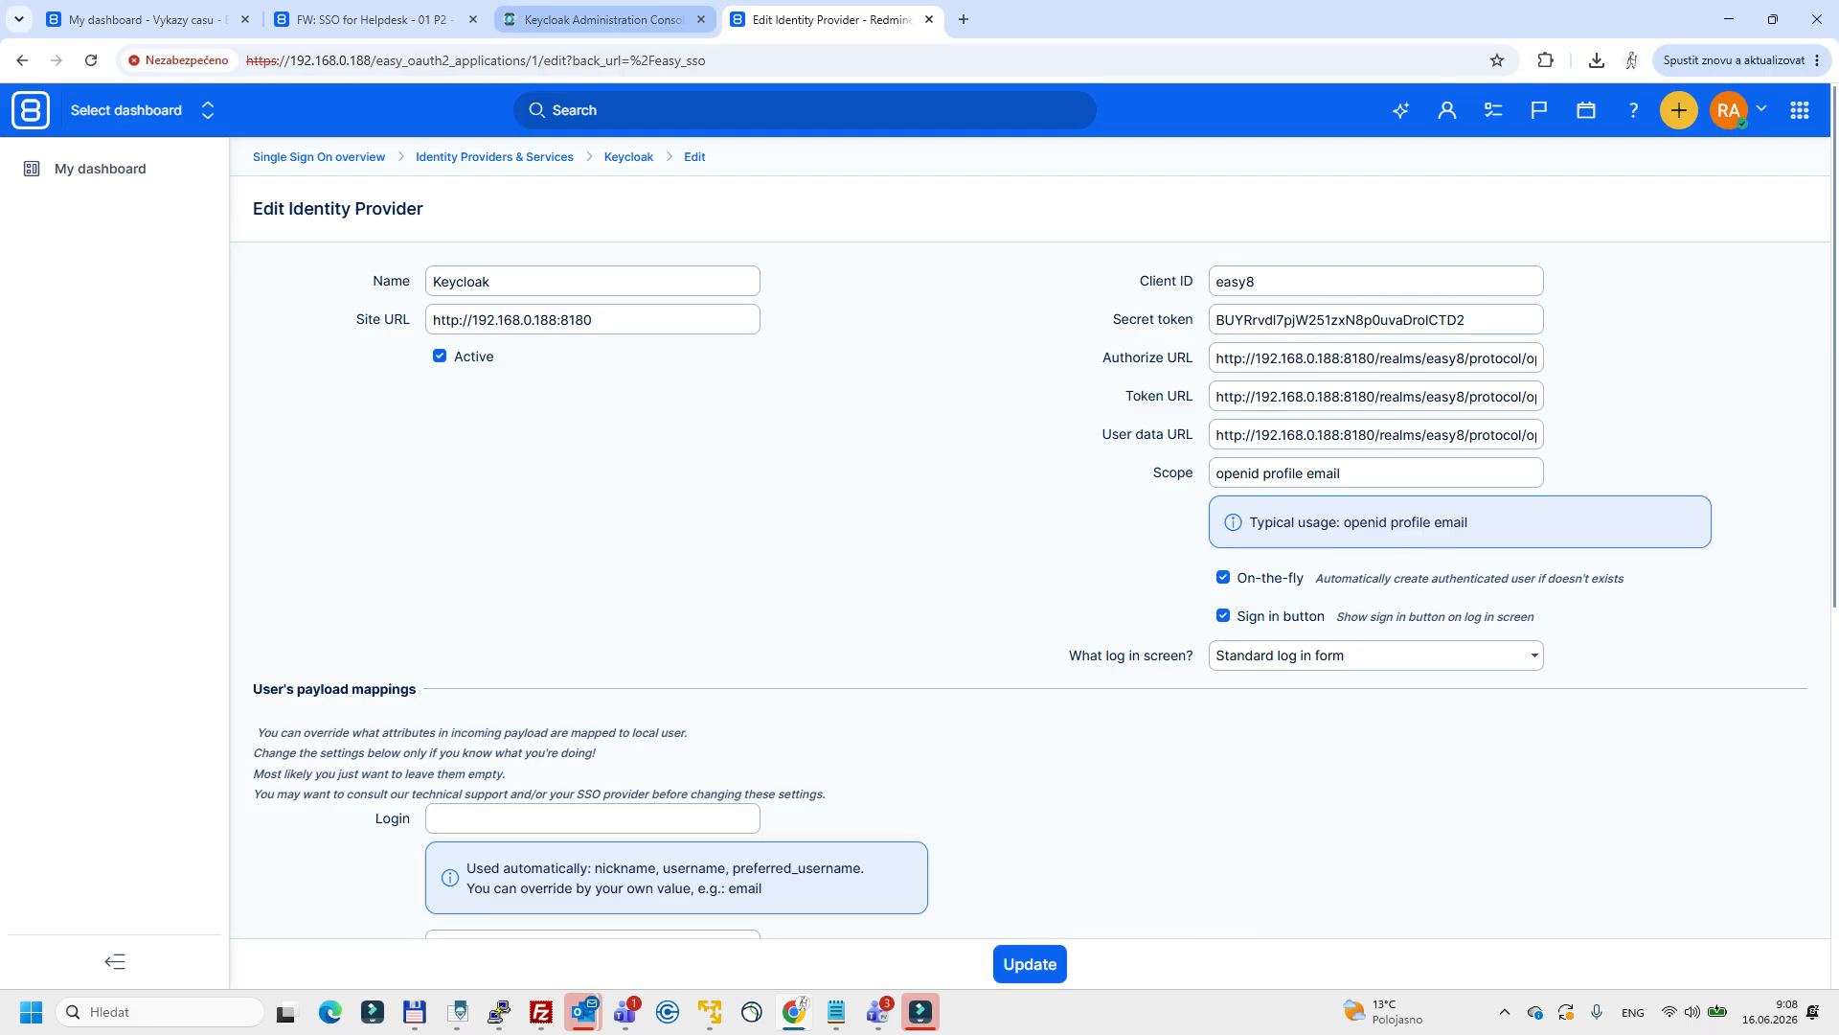
# Switch to the Keycloak console and review the realm creation form with the name easy8 and the existing easy8 realm.
pyautogui.click(603, 19)
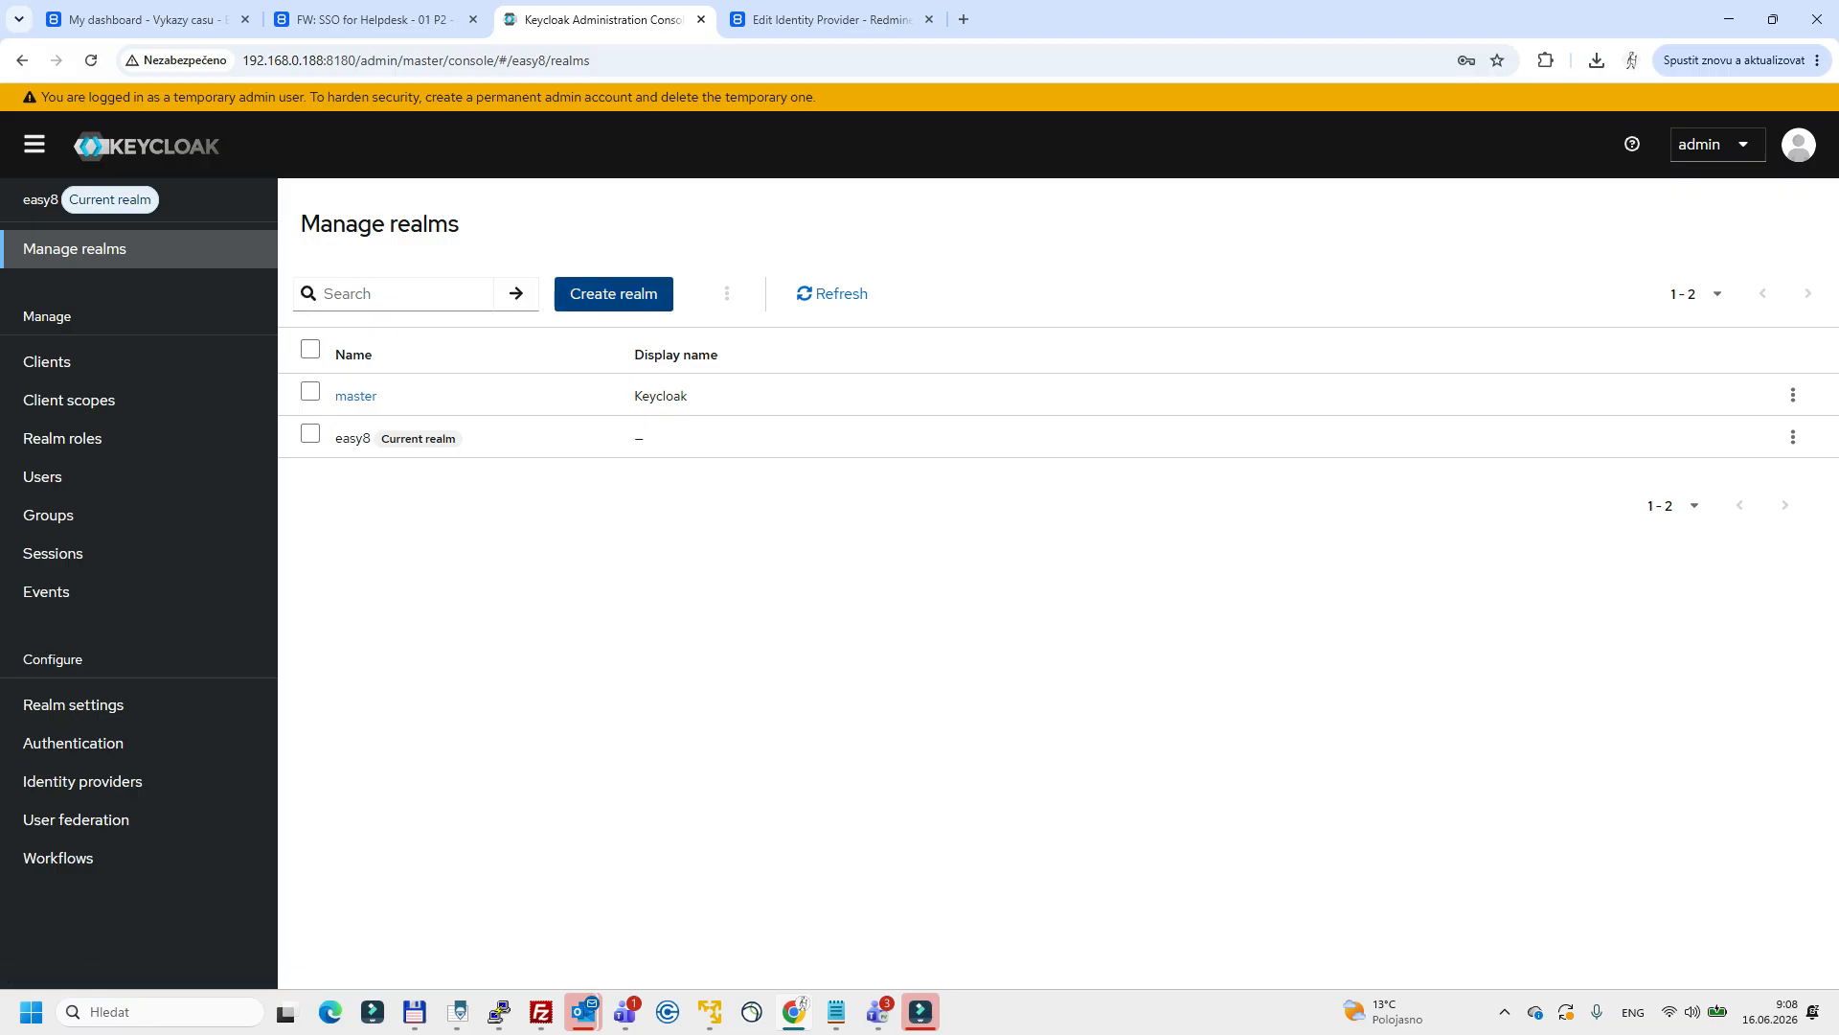
pyautogui.click(613, 293)
pyautogui.click(826, 595)
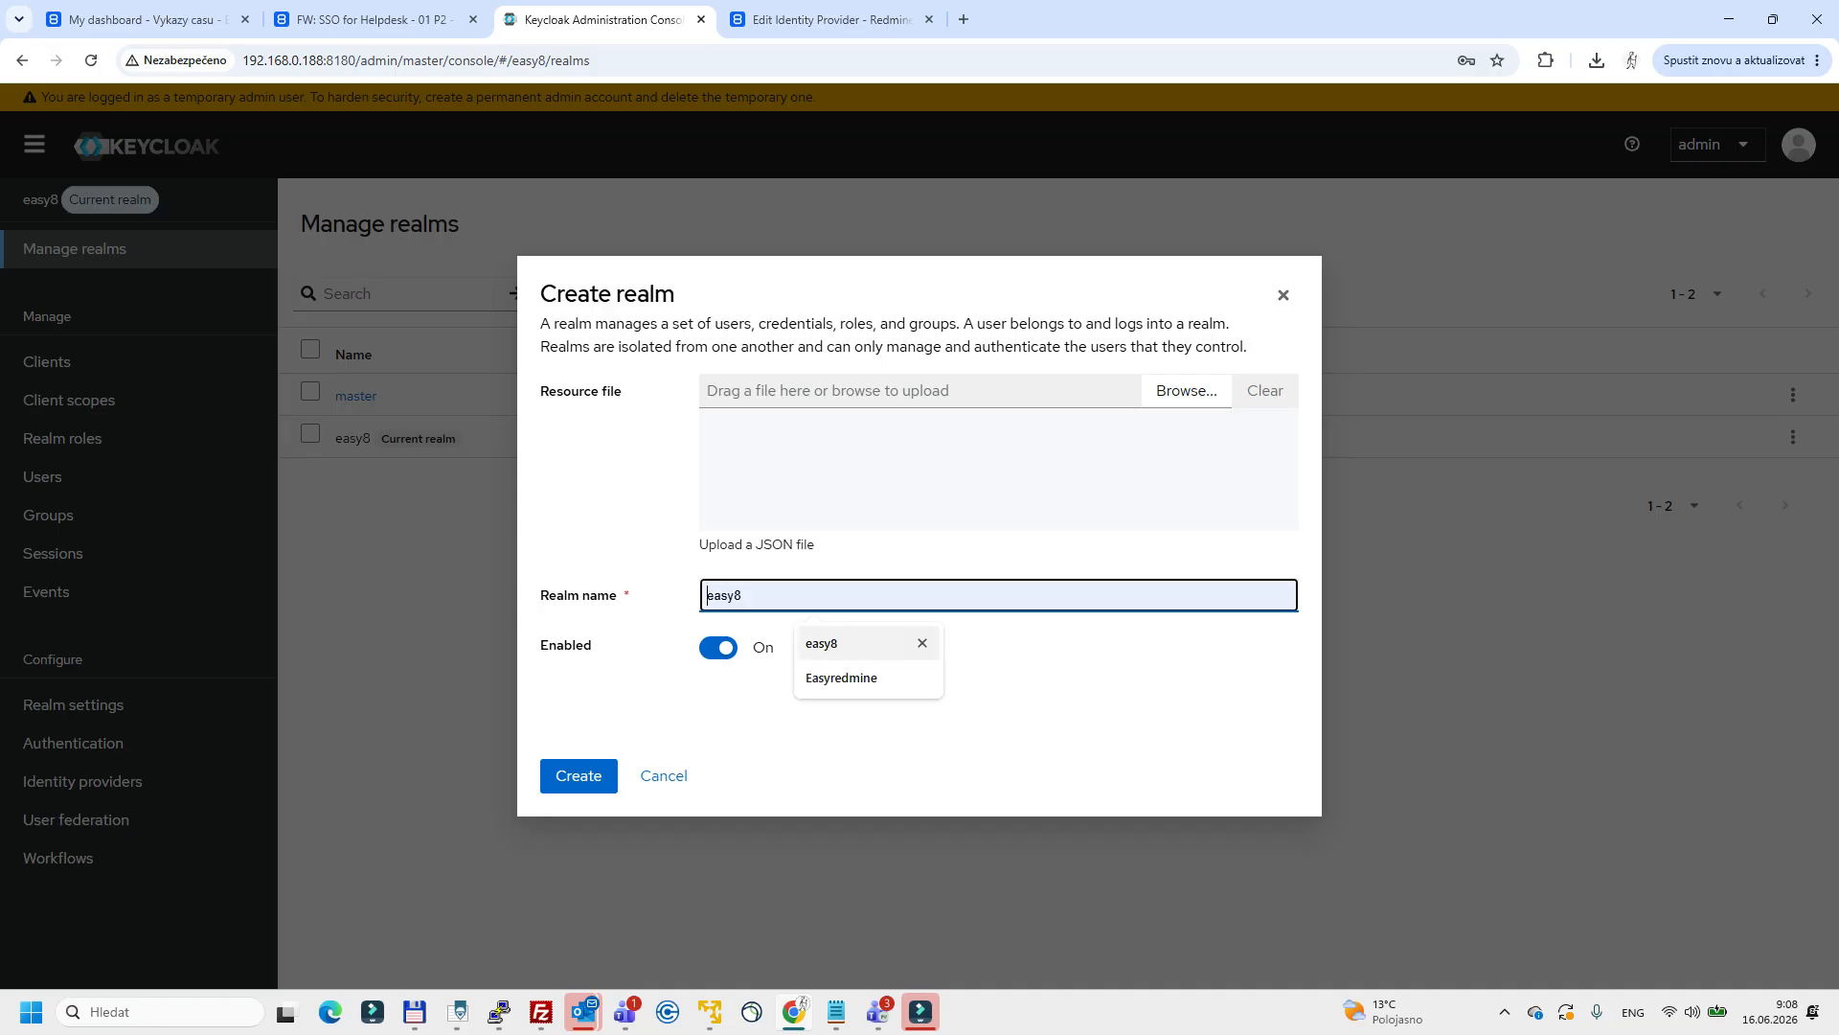
pyautogui.press('Return')
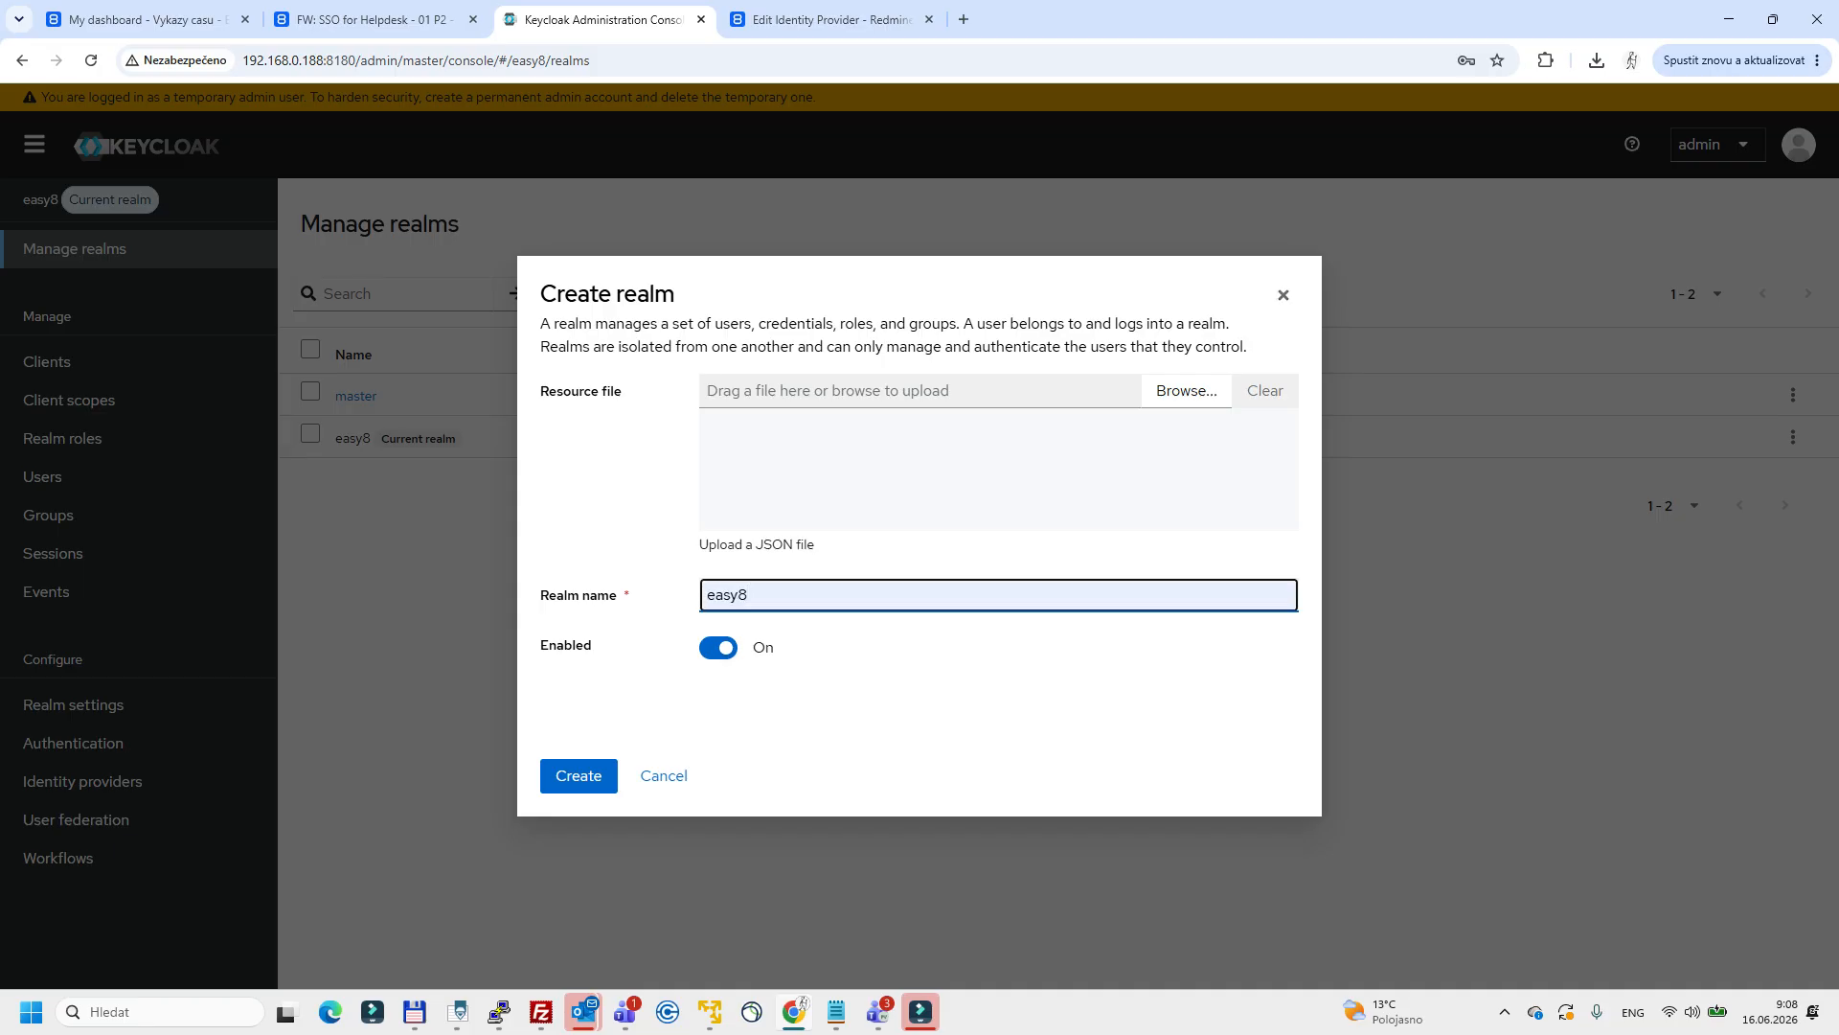
pyautogui.click(1283, 294)
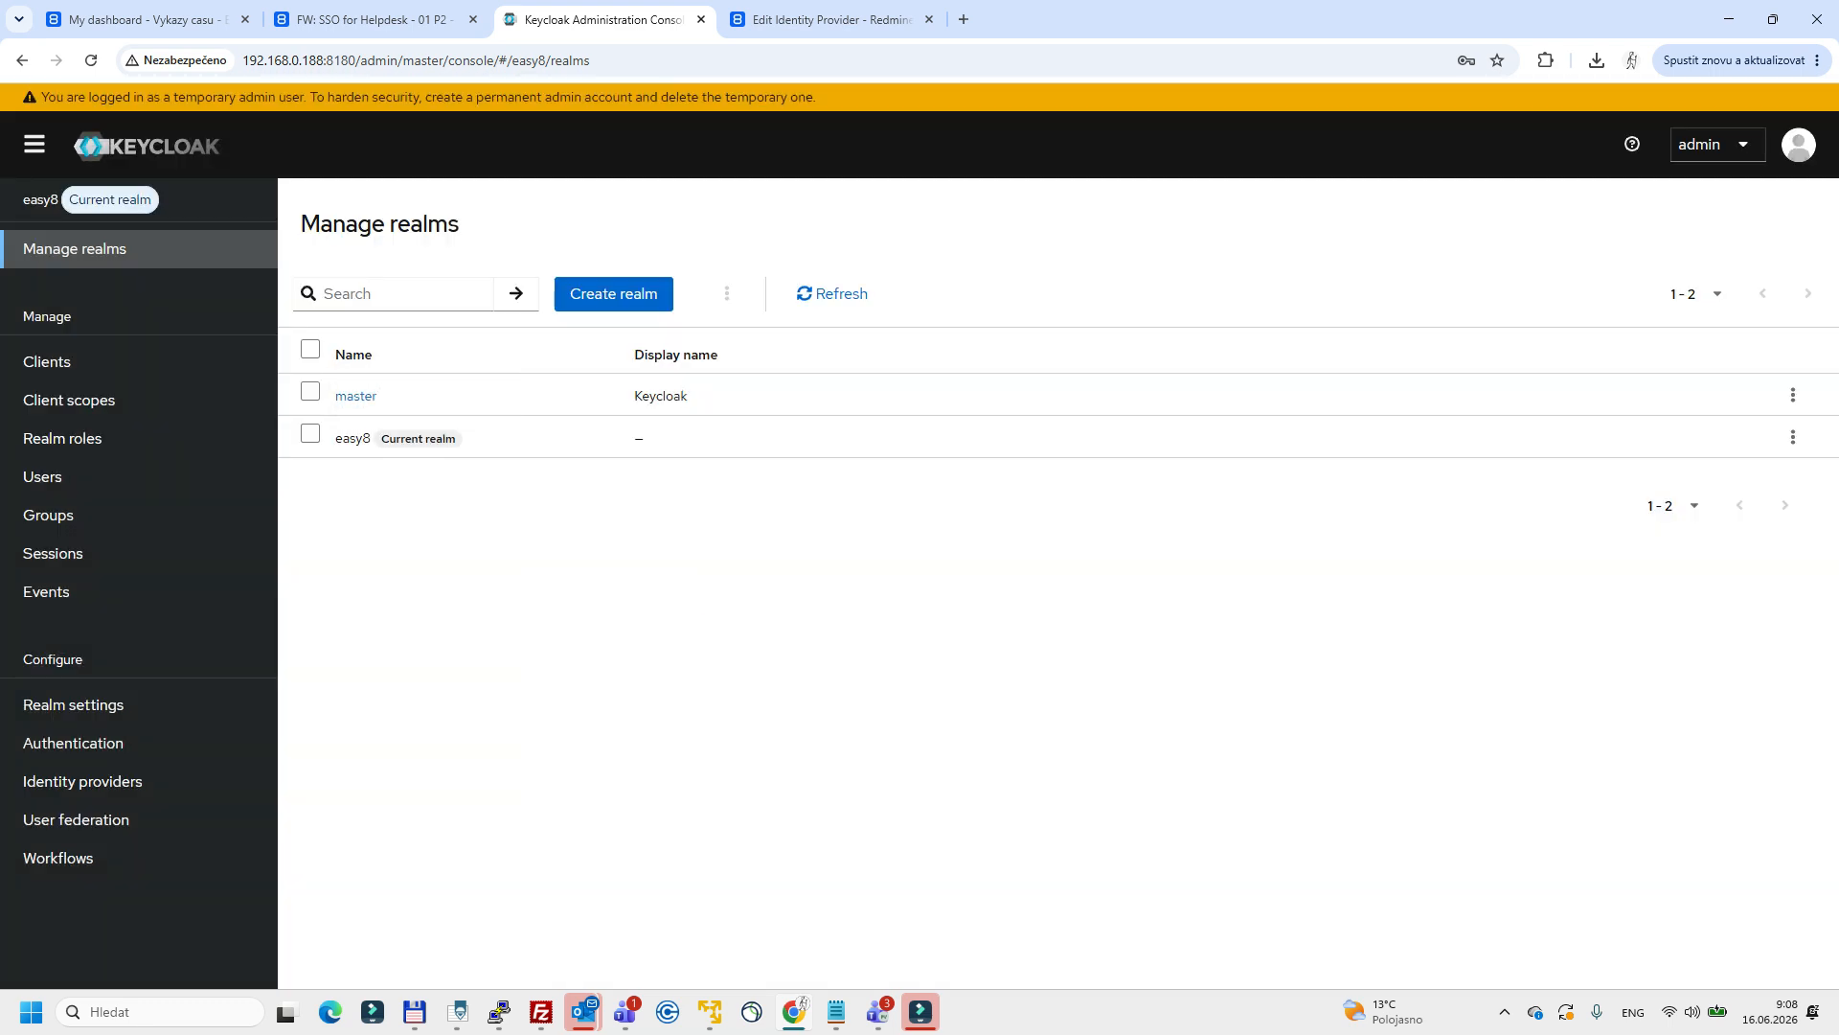
pyautogui.moveTo(462, 439); pyautogui.dragTo(334, 439)
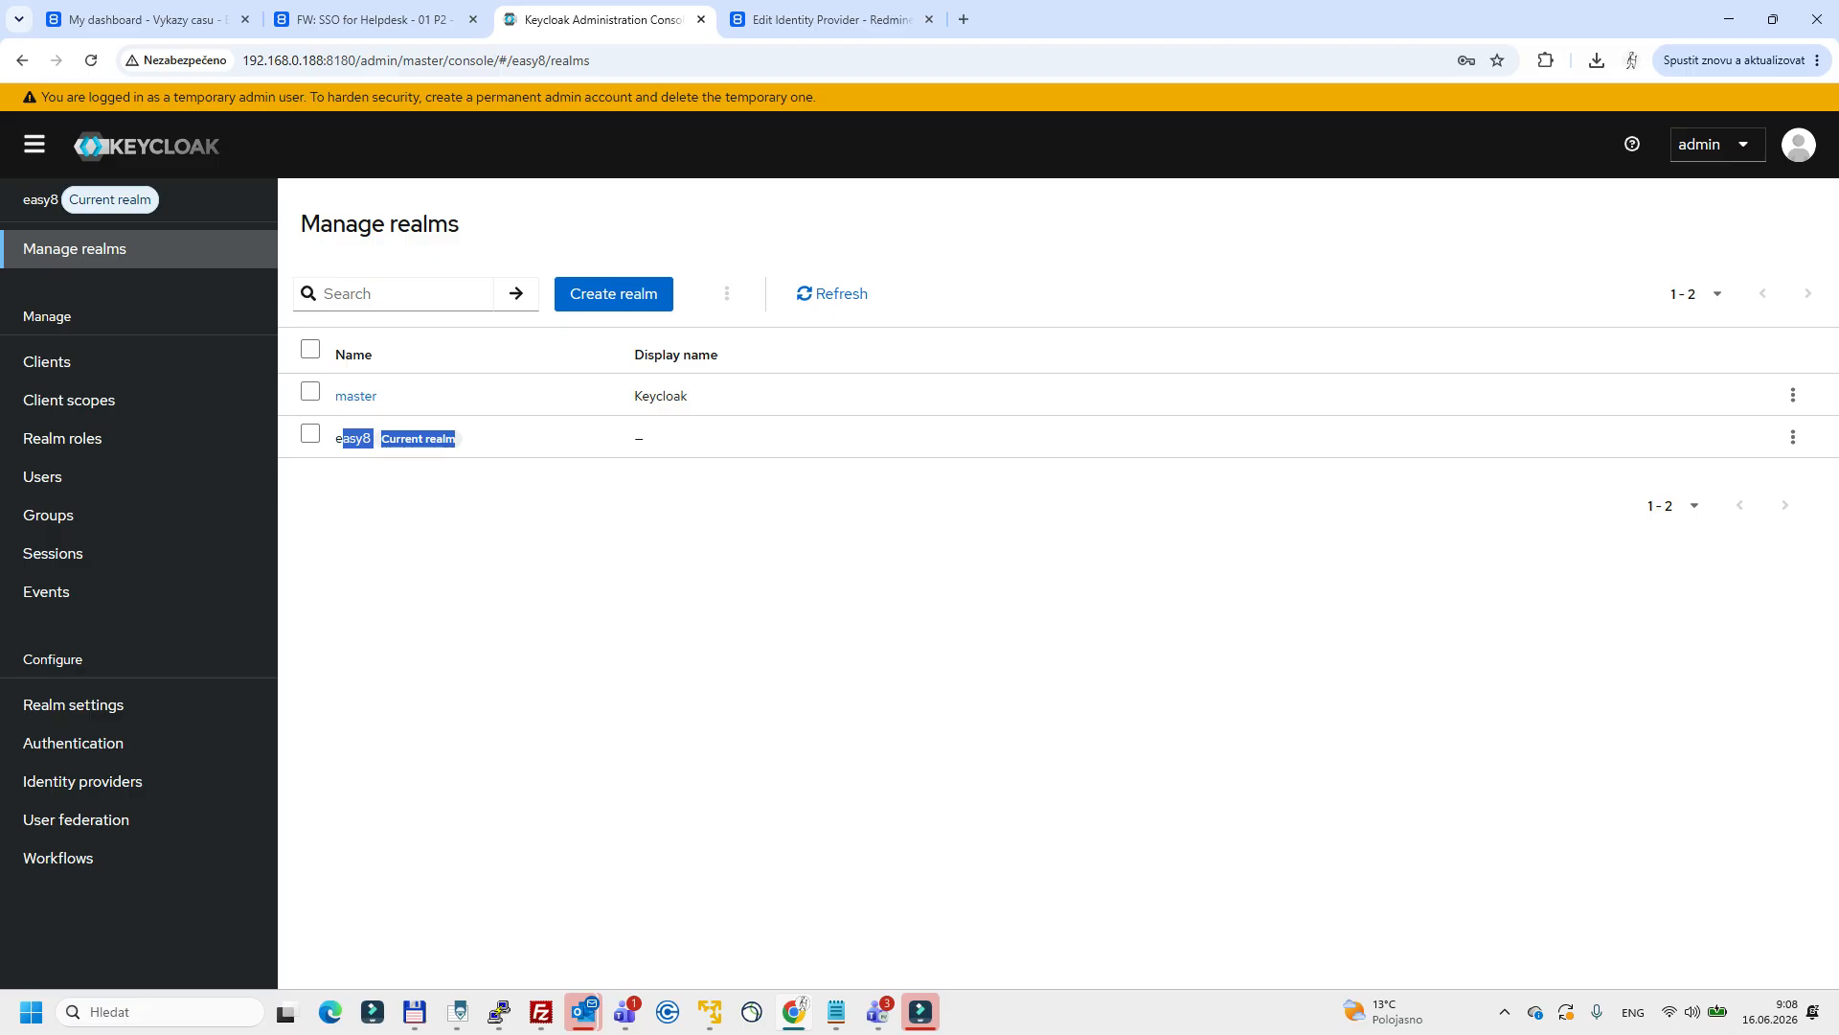
# Start creating an OpenID Connect client with the client ID easy8 in the easy8 realm, without saving it.
pyautogui.click(47, 361)
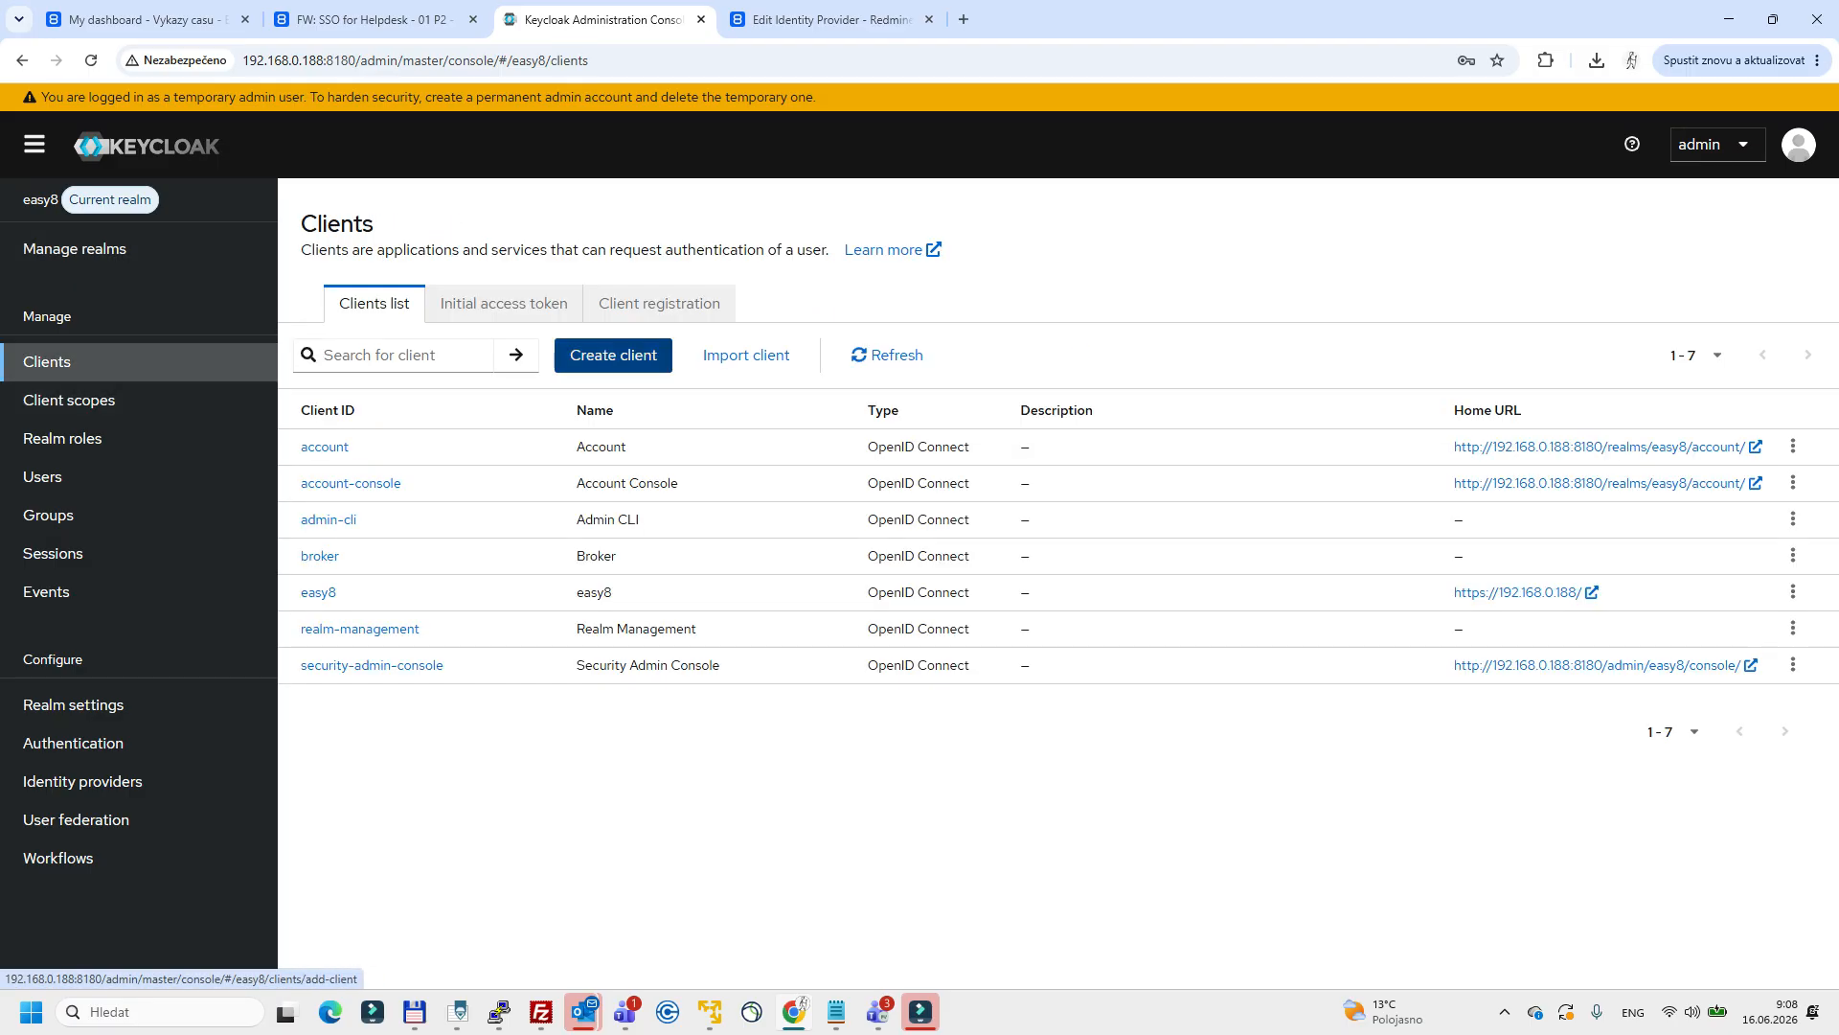
pyautogui.click(613, 355)
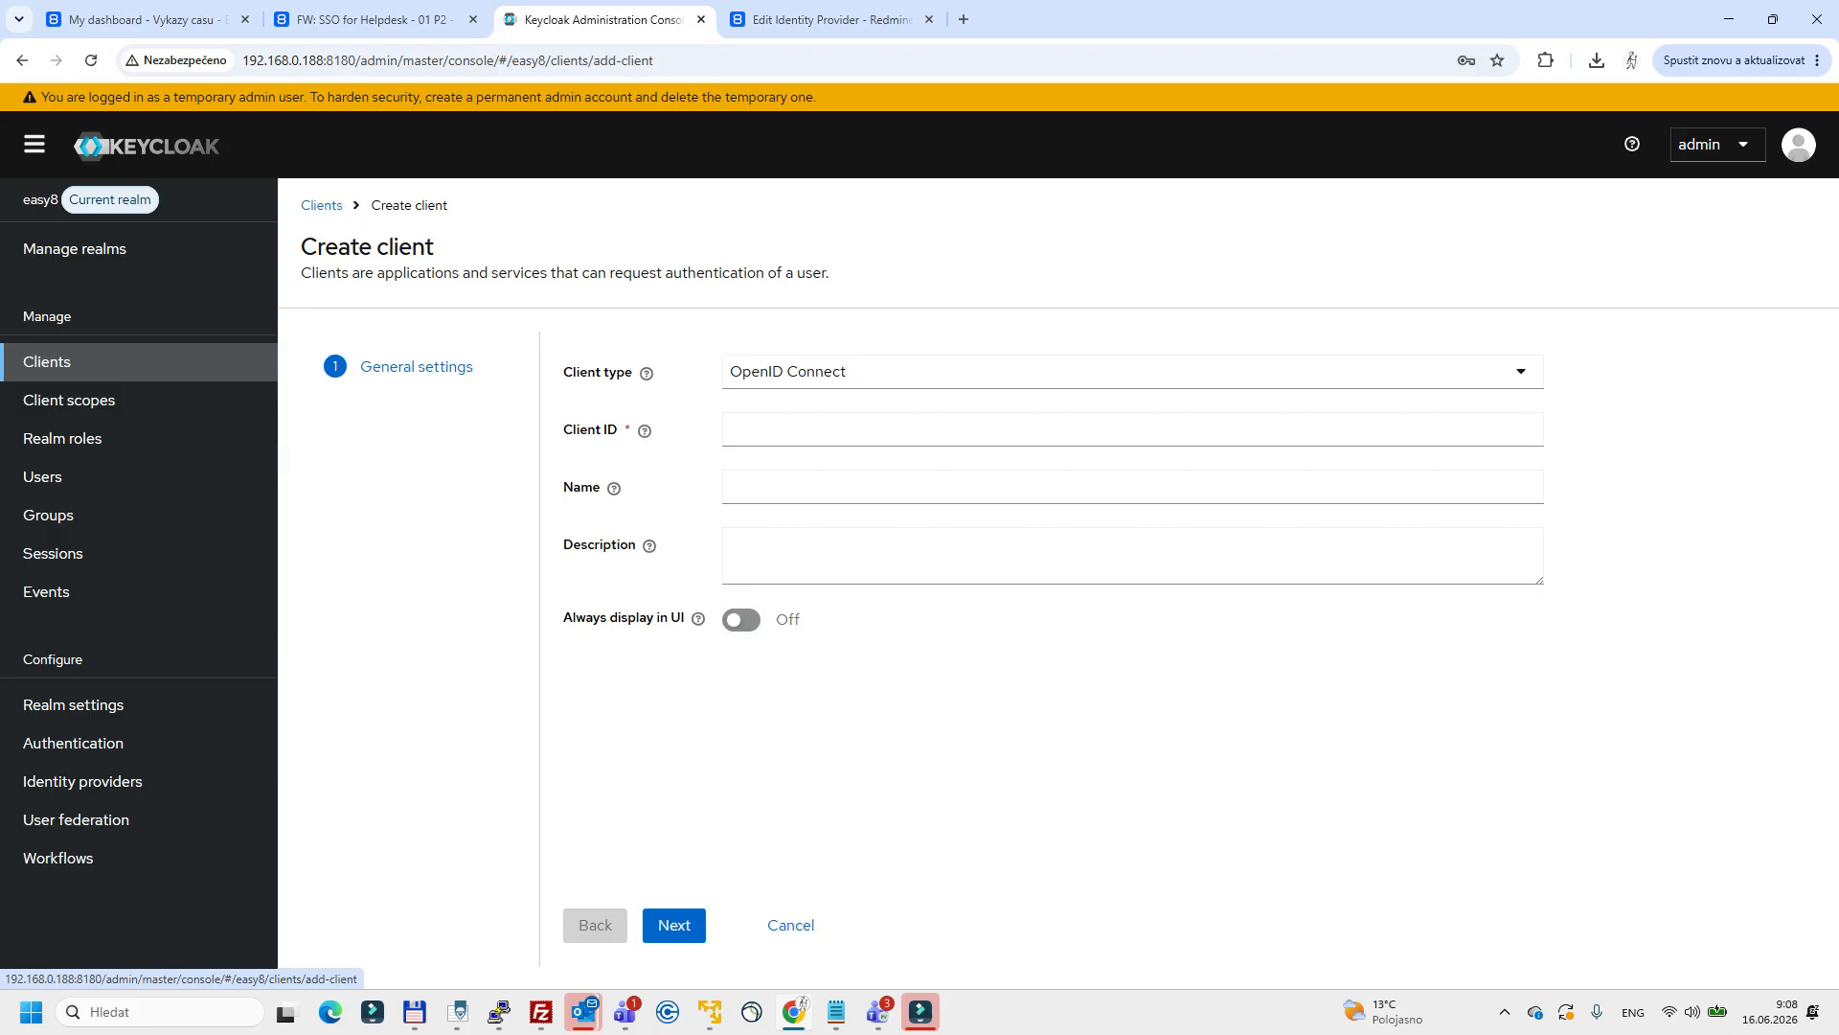
pyautogui.click(862, 371)
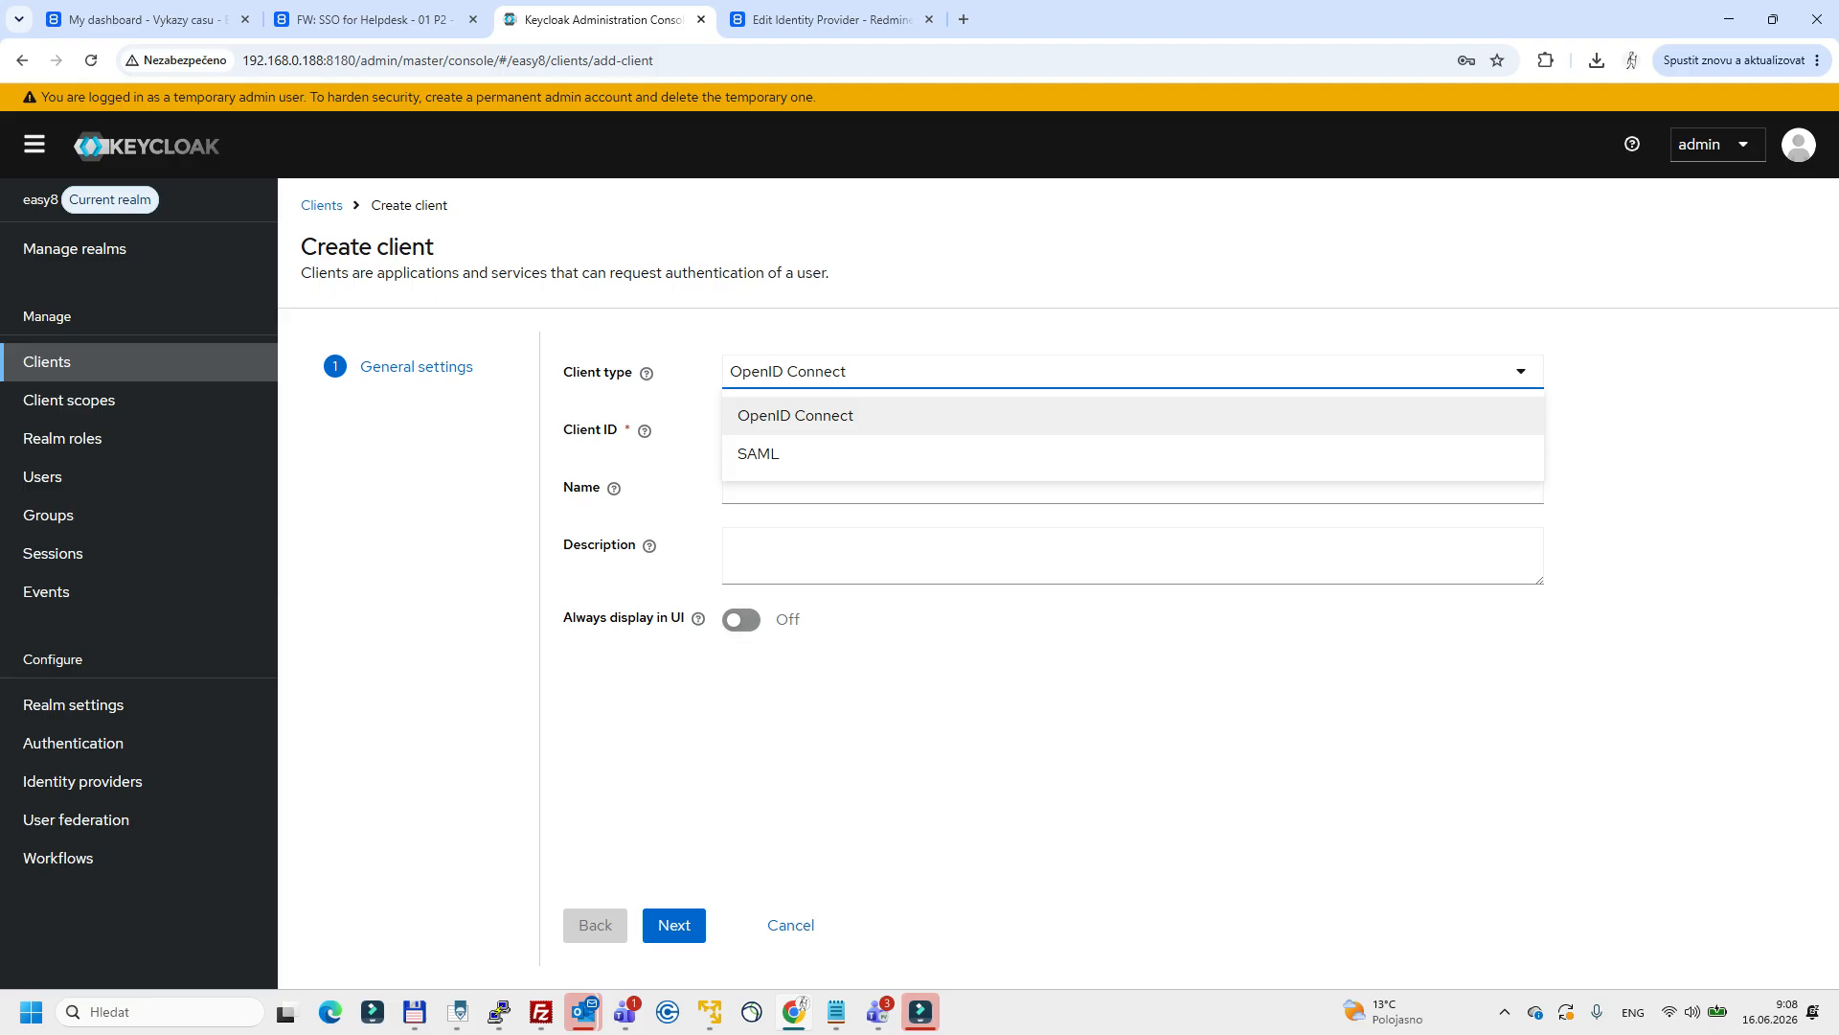
pyautogui.press('Down')
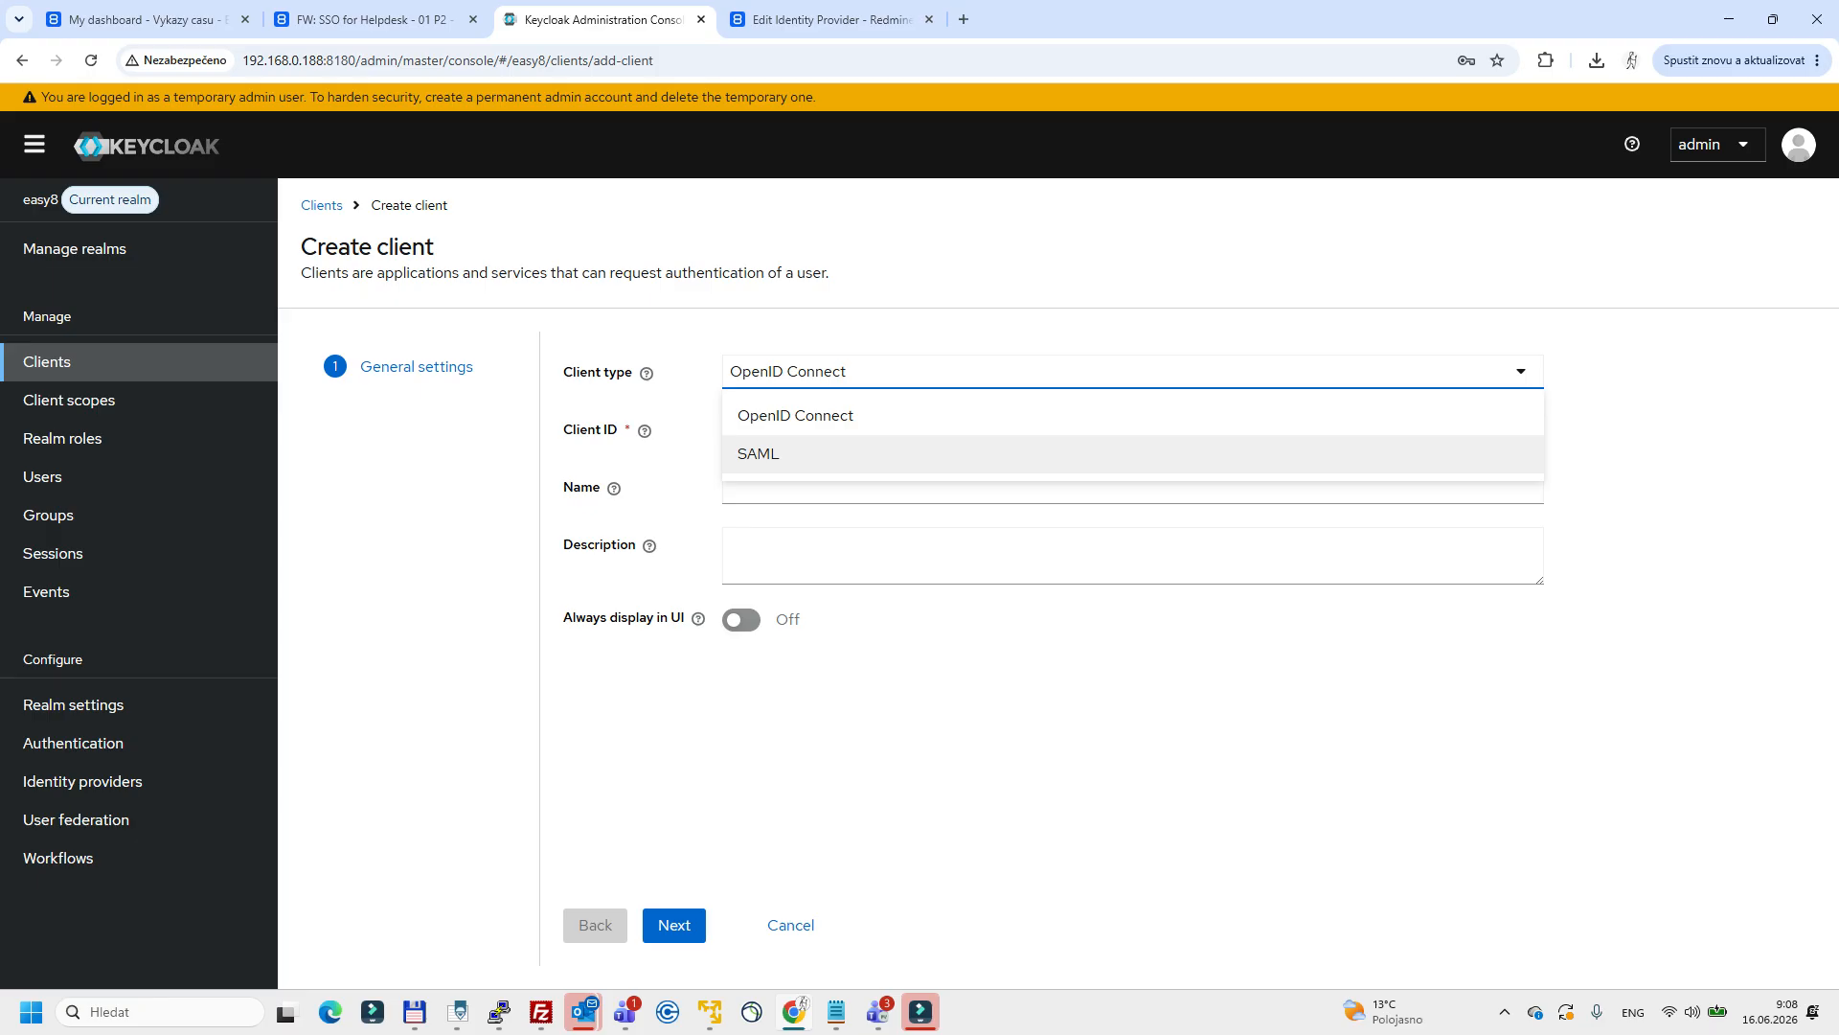
pyautogui.click(891, 689)
pyautogui.click(890, 429)
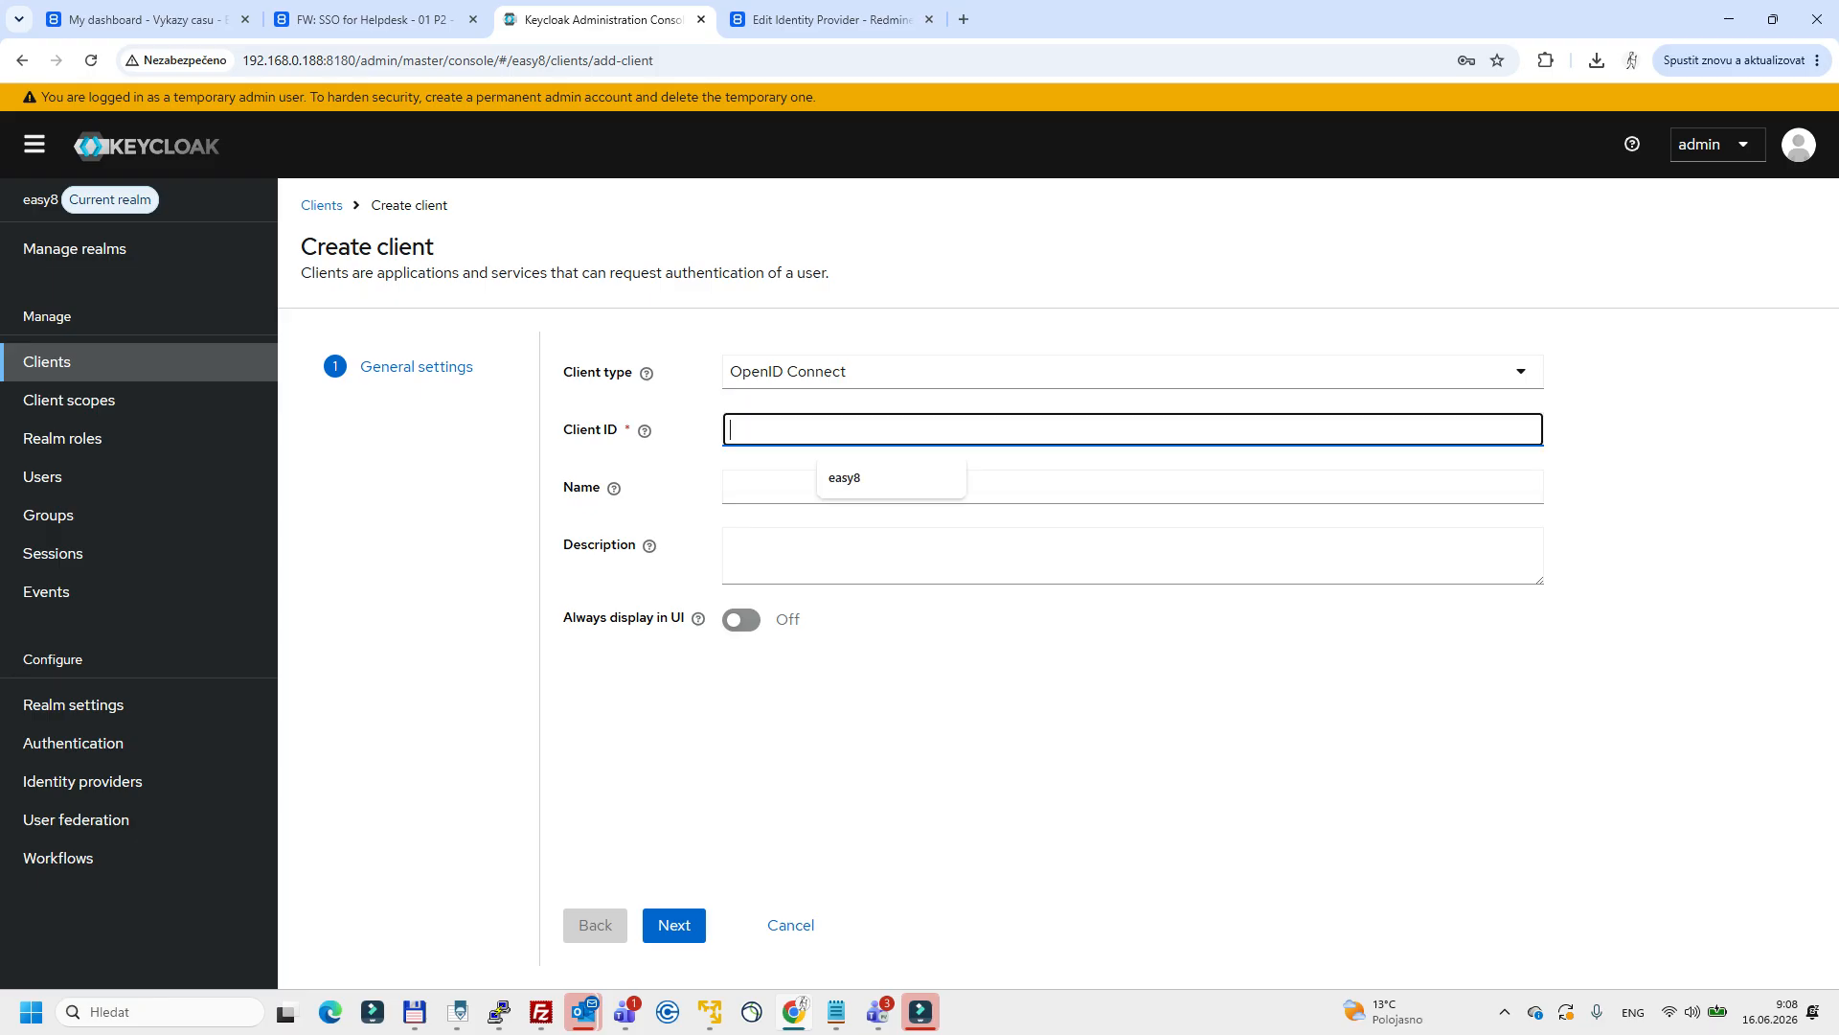
pyautogui.press('Down')
pyautogui.press('Return')
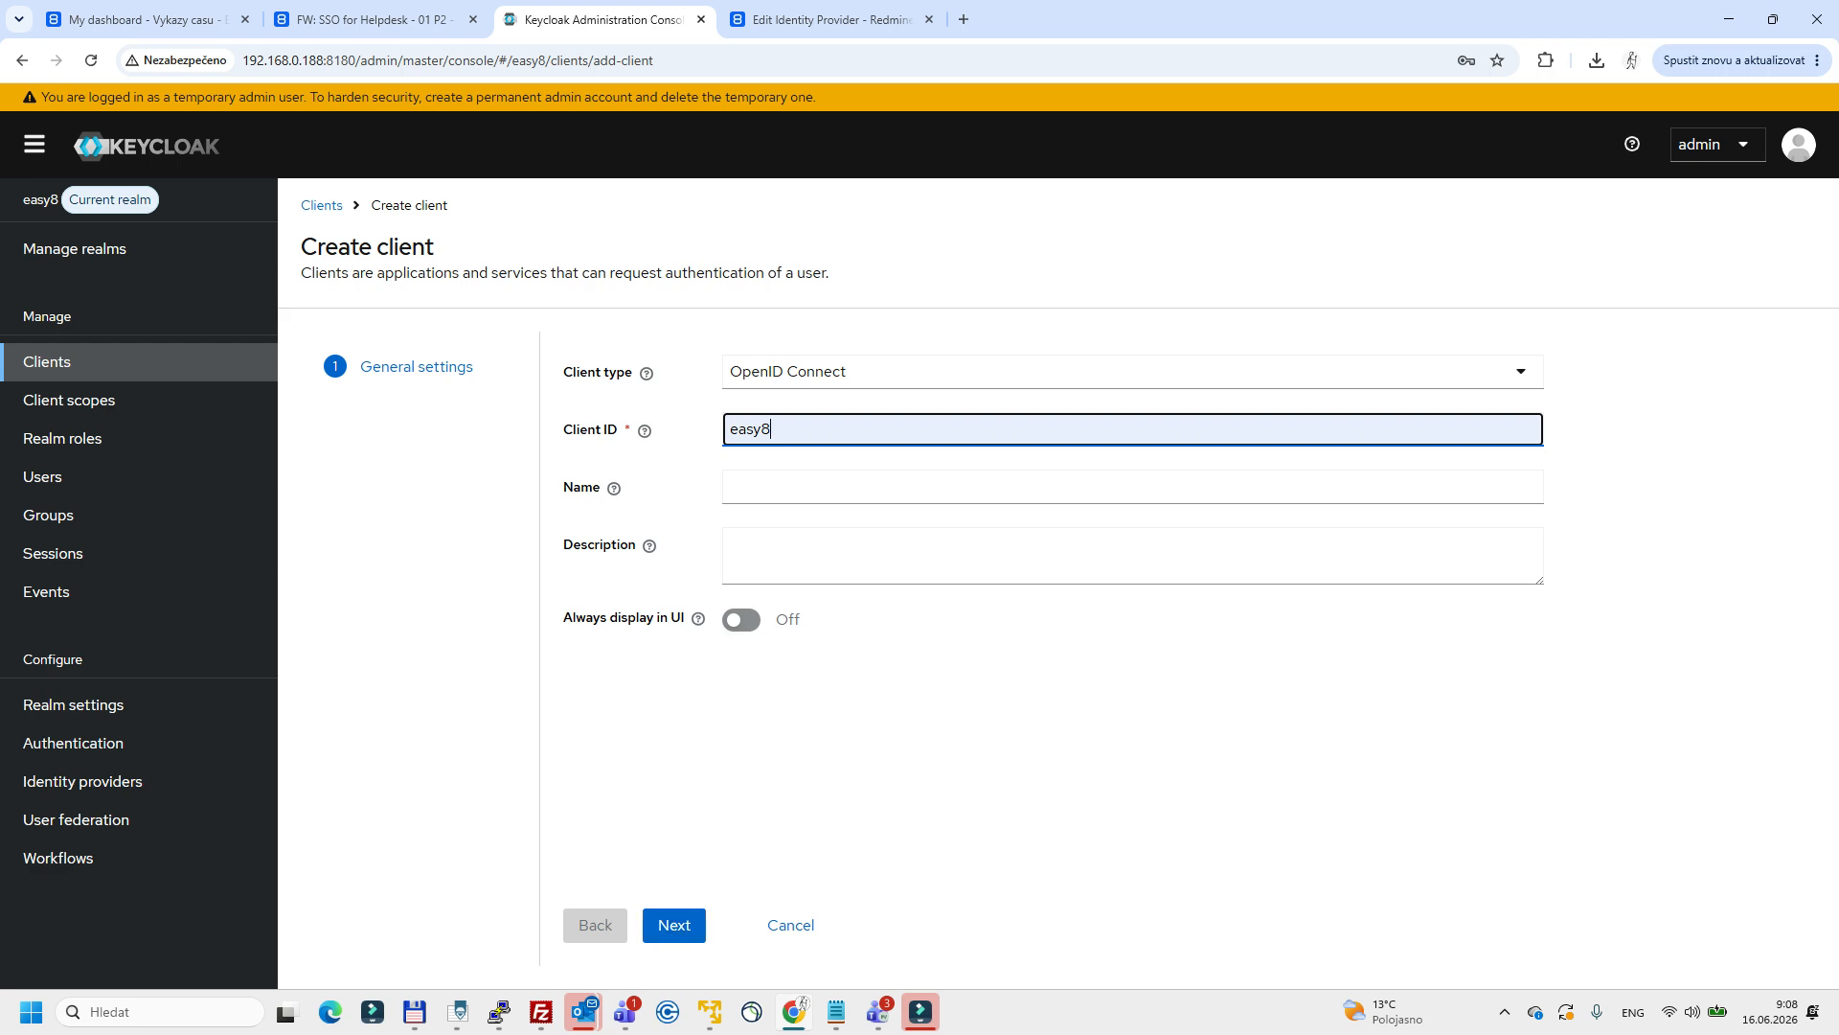
# Open the existing easy8 client from the clients list and check its client ID and name.
pyautogui.click(47, 362)
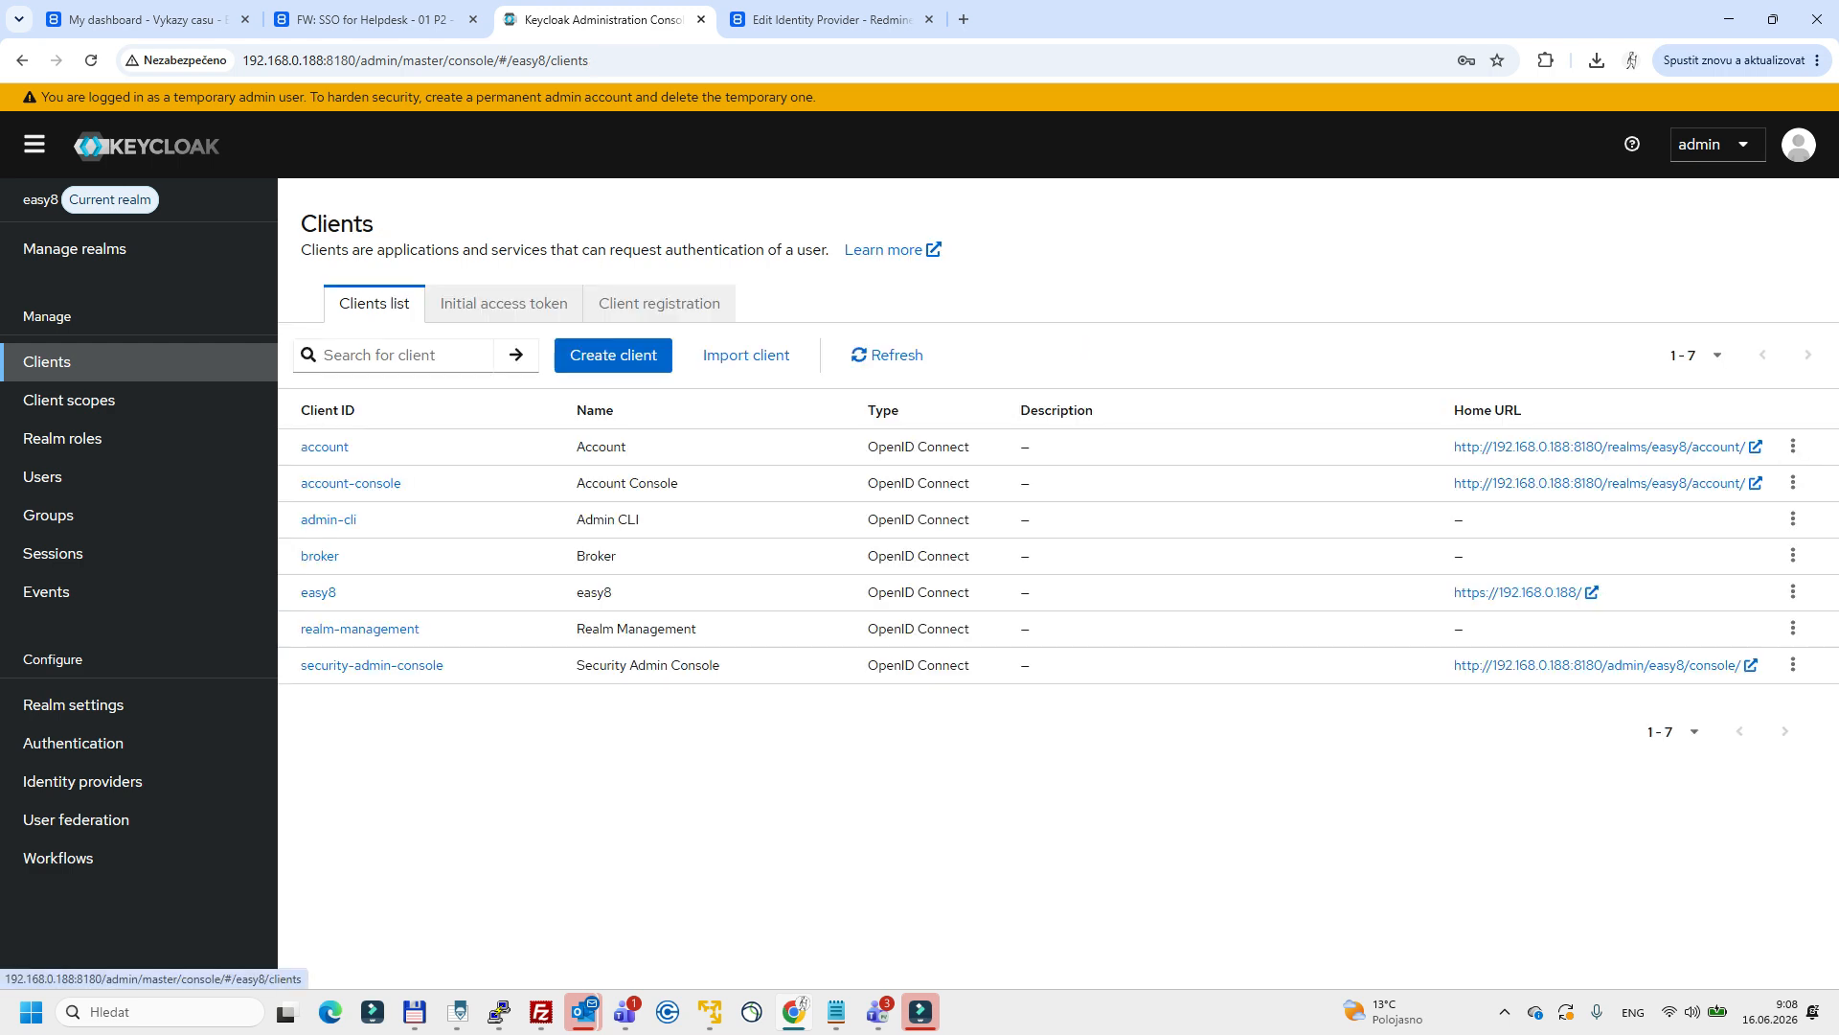
pyautogui.click(318, 592)
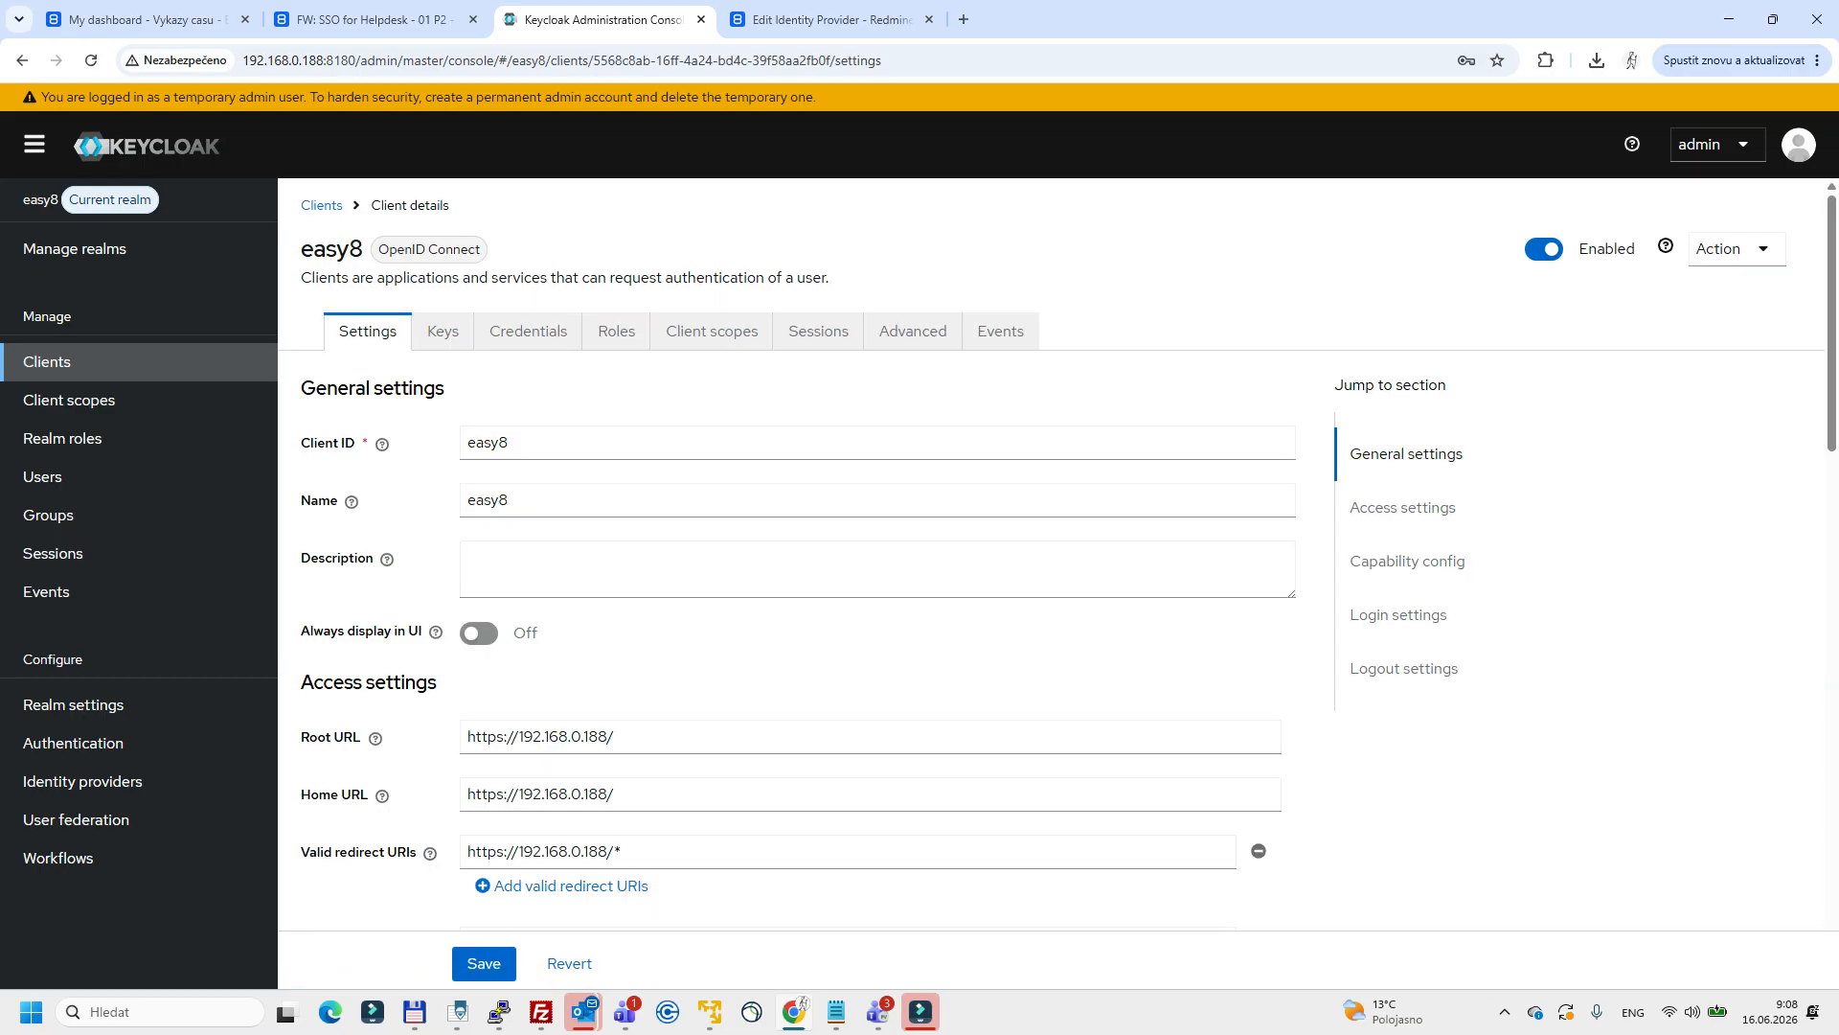
pyautogui.doubleClick(575, 442)
pyautogui.doubleClick(575, 500)
# Examine the easy8 client's valid redirect URI, including the wildcard at its end.
pyautogui.scroll(-1, 575, 569)
pyautogui.scroll(-1, 1054, 556)
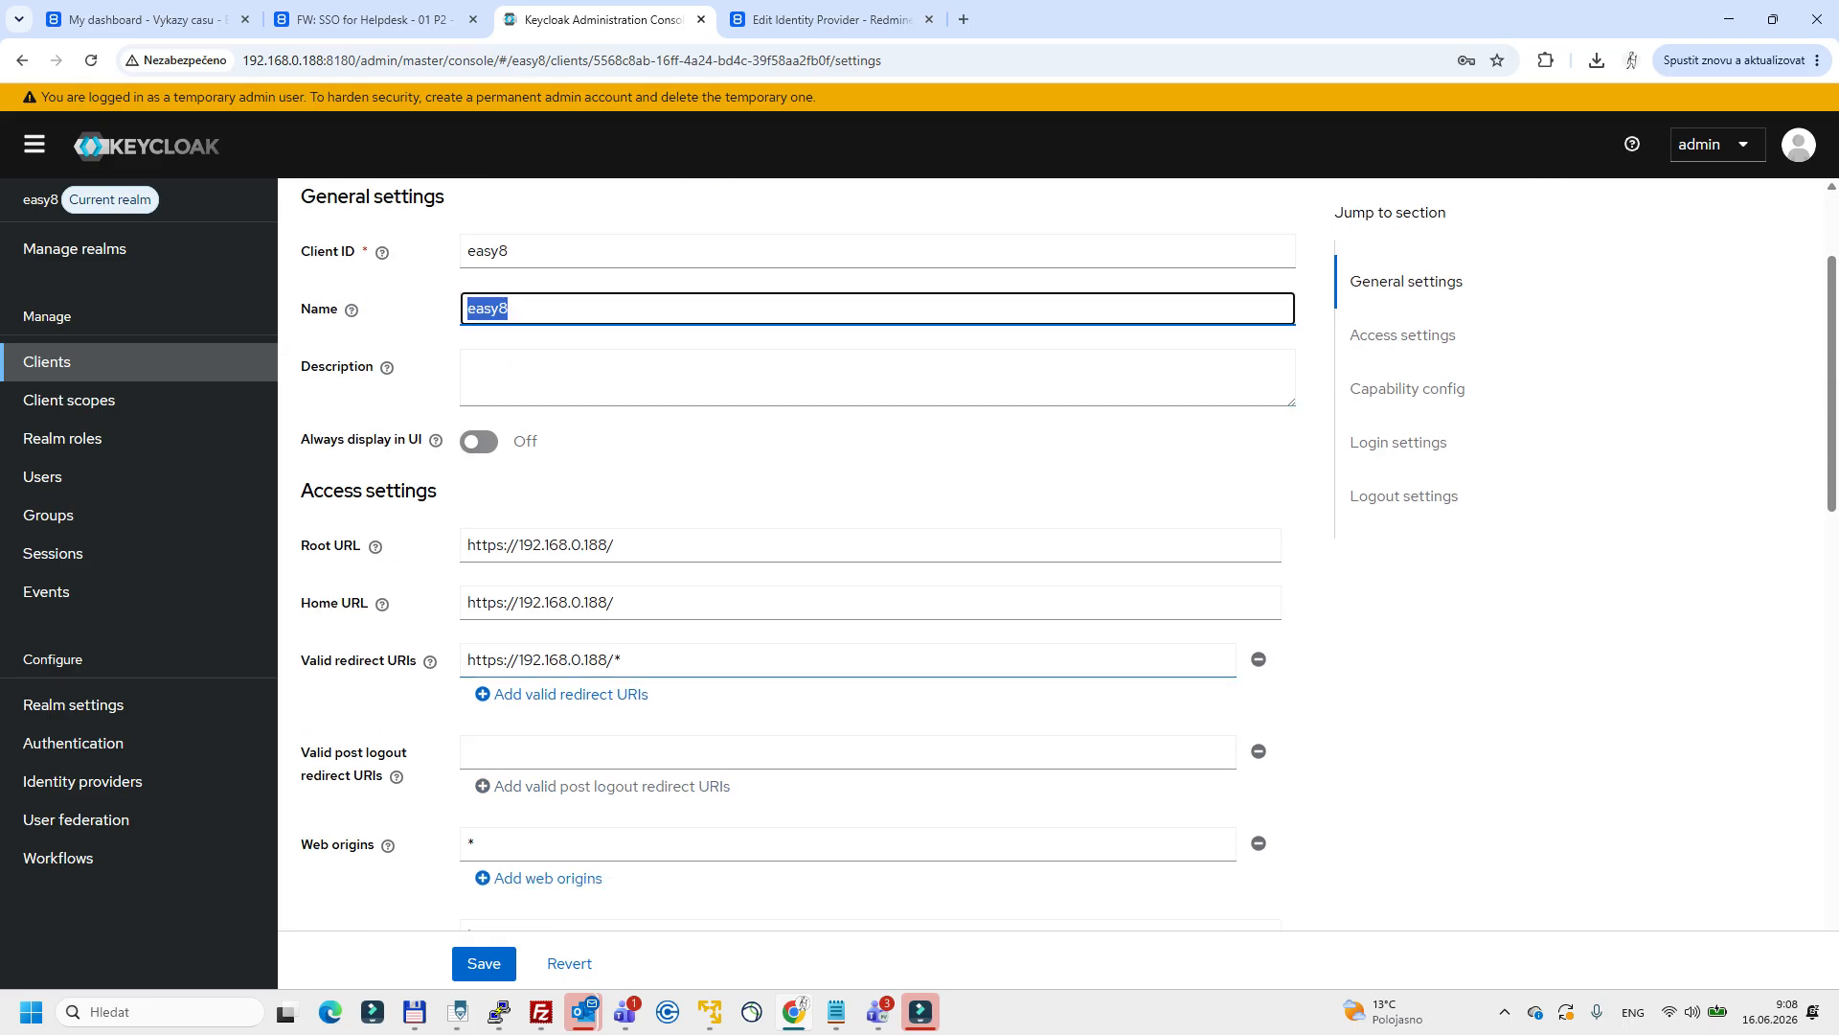
pyautogui.moveTo(299, 660); pyautogui.dragTo(426, 661)
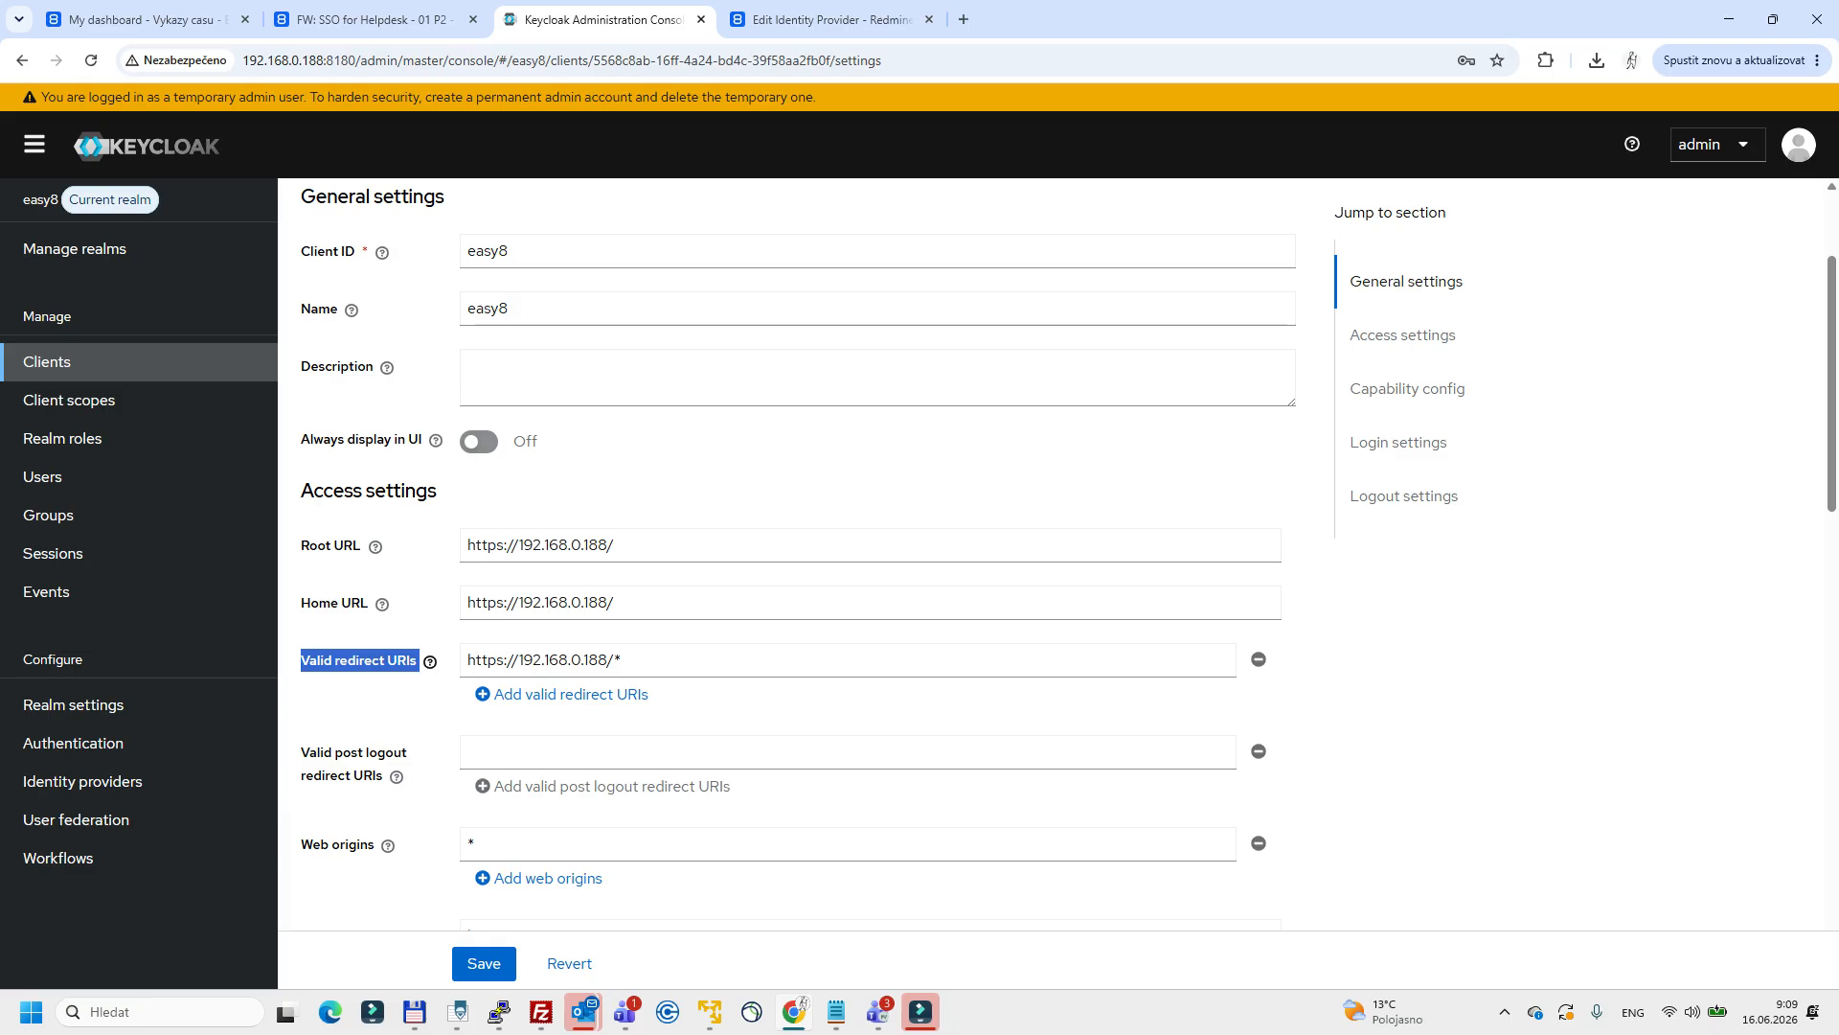
pyautogui.moveTo(625, 659); pyautogui.dragTo(466, 659)
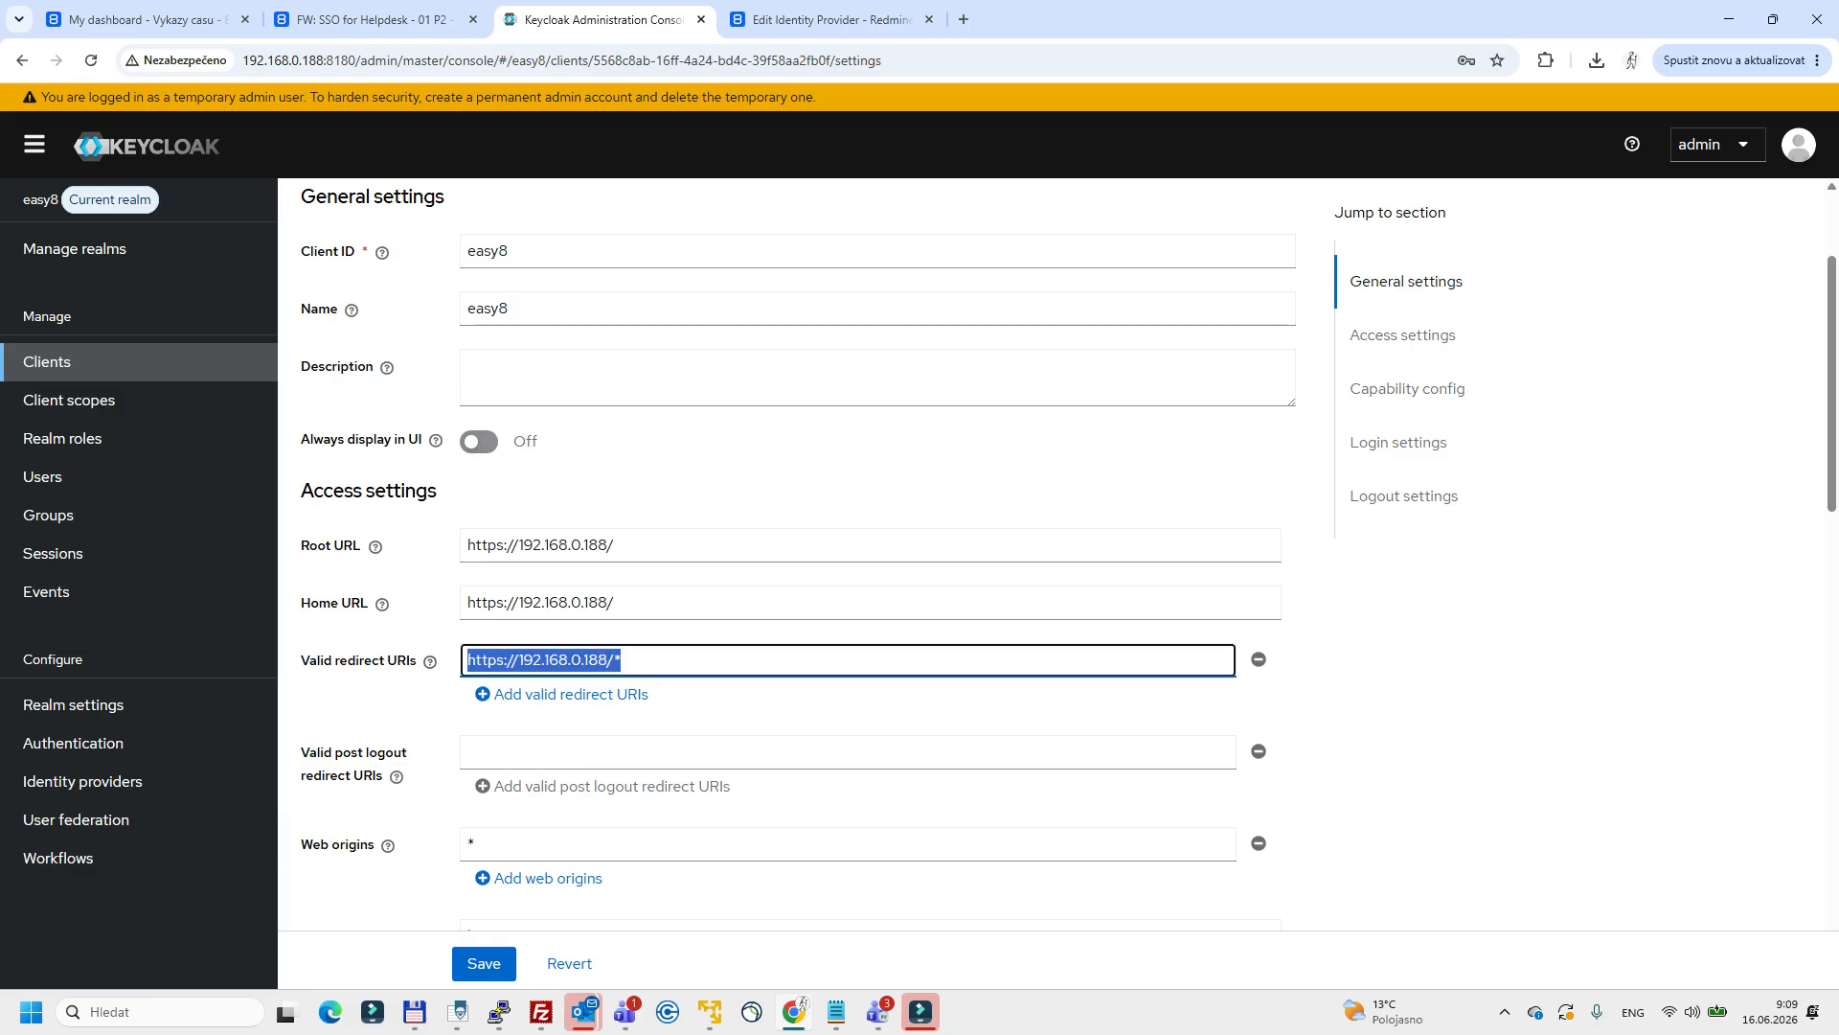
pyautogui.moveTo(624, 660); pyautogui.dragTo(614, 660)
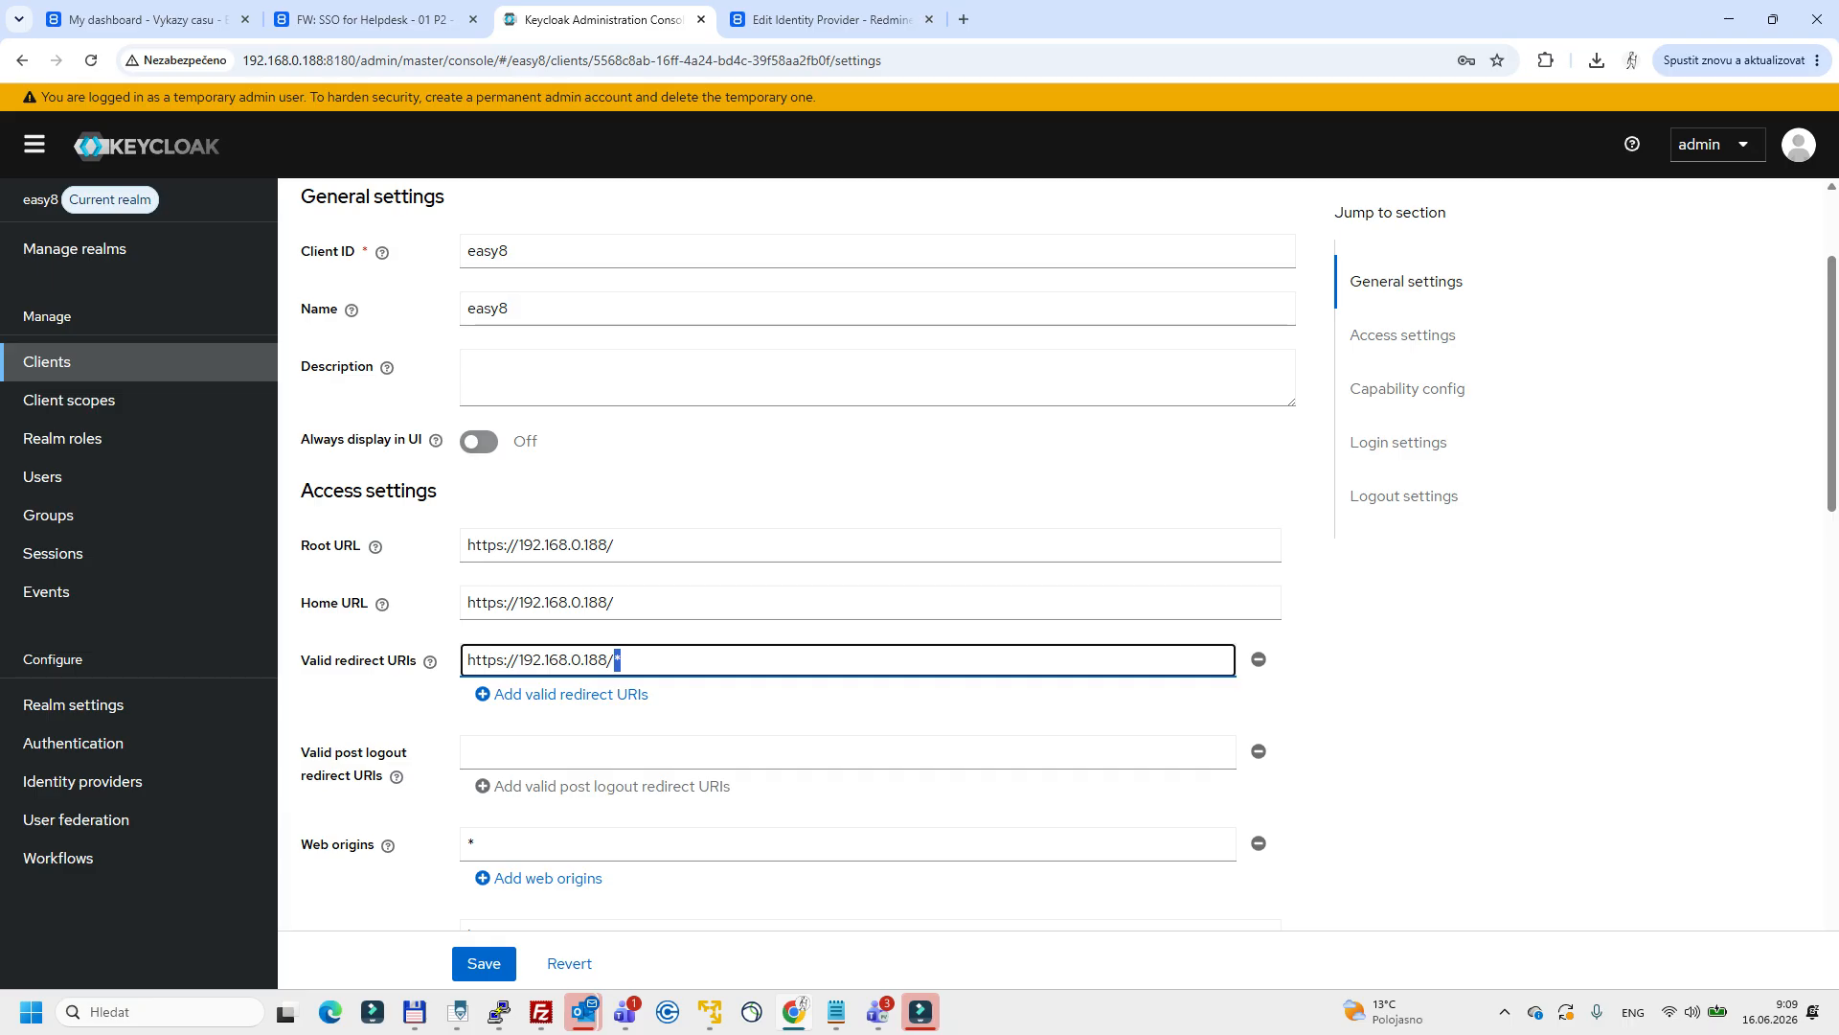
pyautogui.click(623, 660)
pyautogui.moveTo(624, 660); pyautogui.dragTo(467, 660)
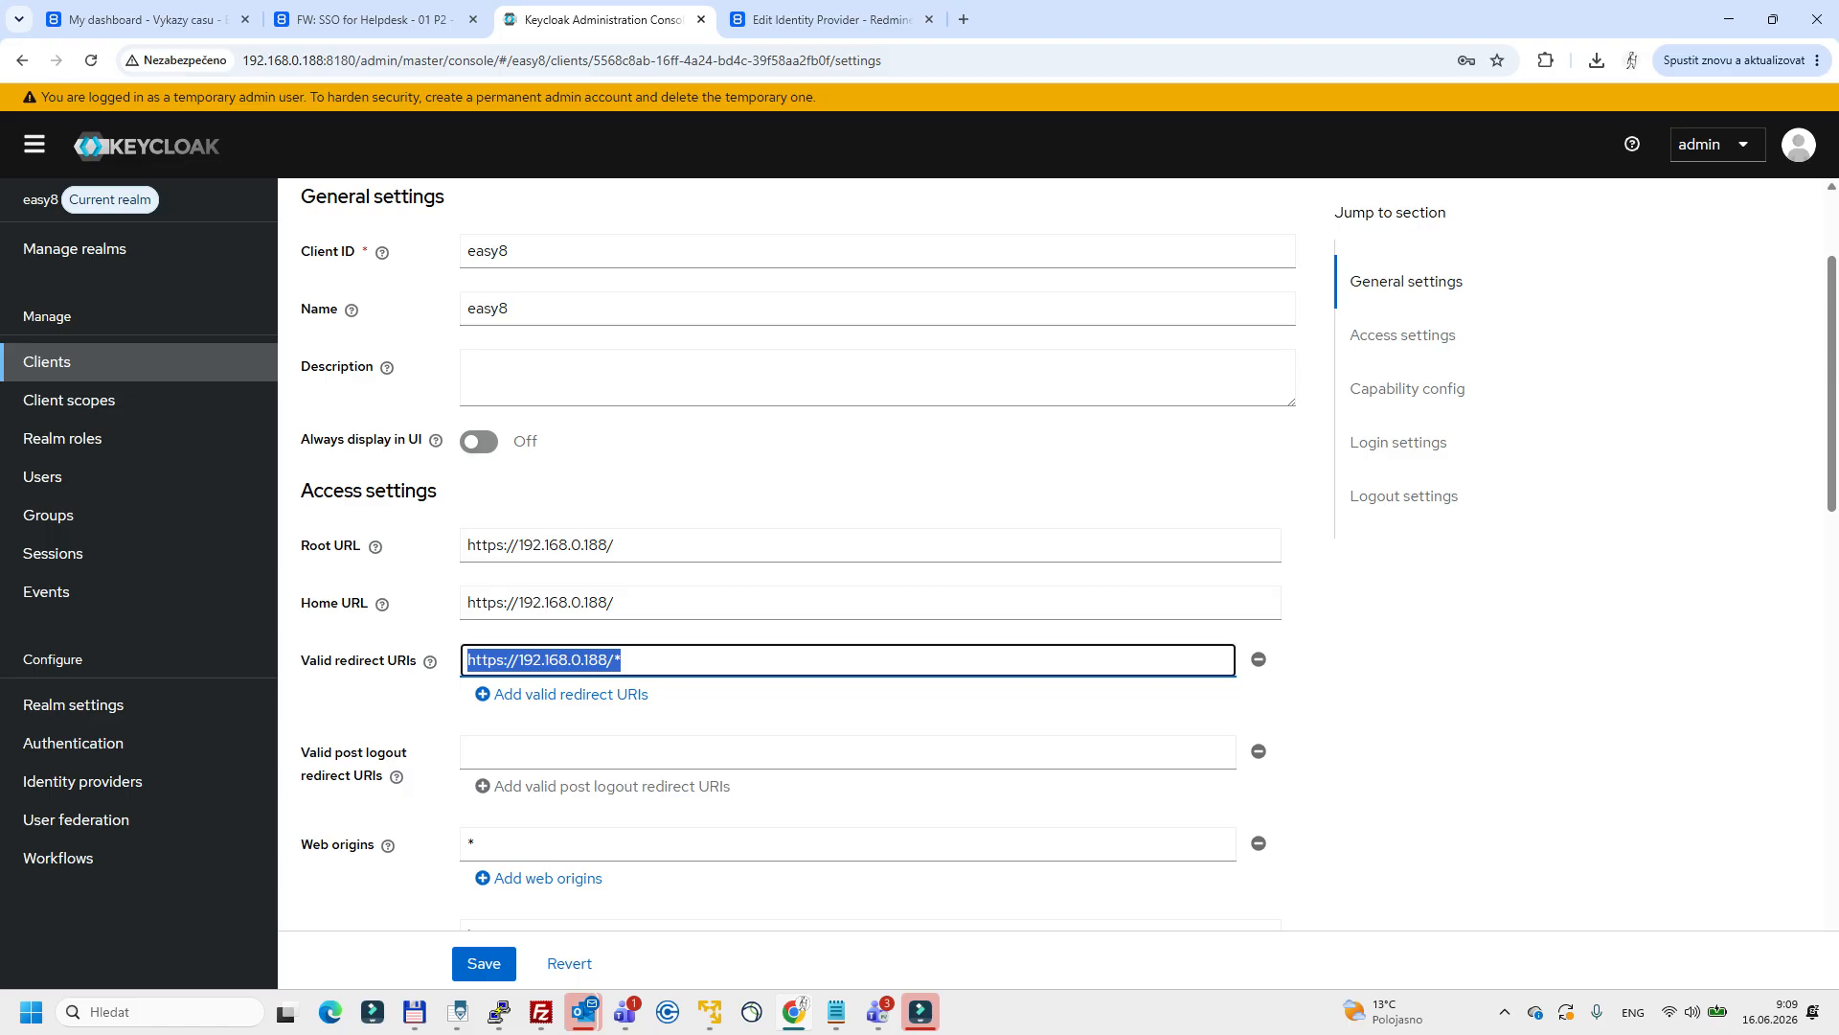
# Check the easy8 client's root URL, valid post logout redirect URIs and web origins.
pyautogui.click(485, 544)
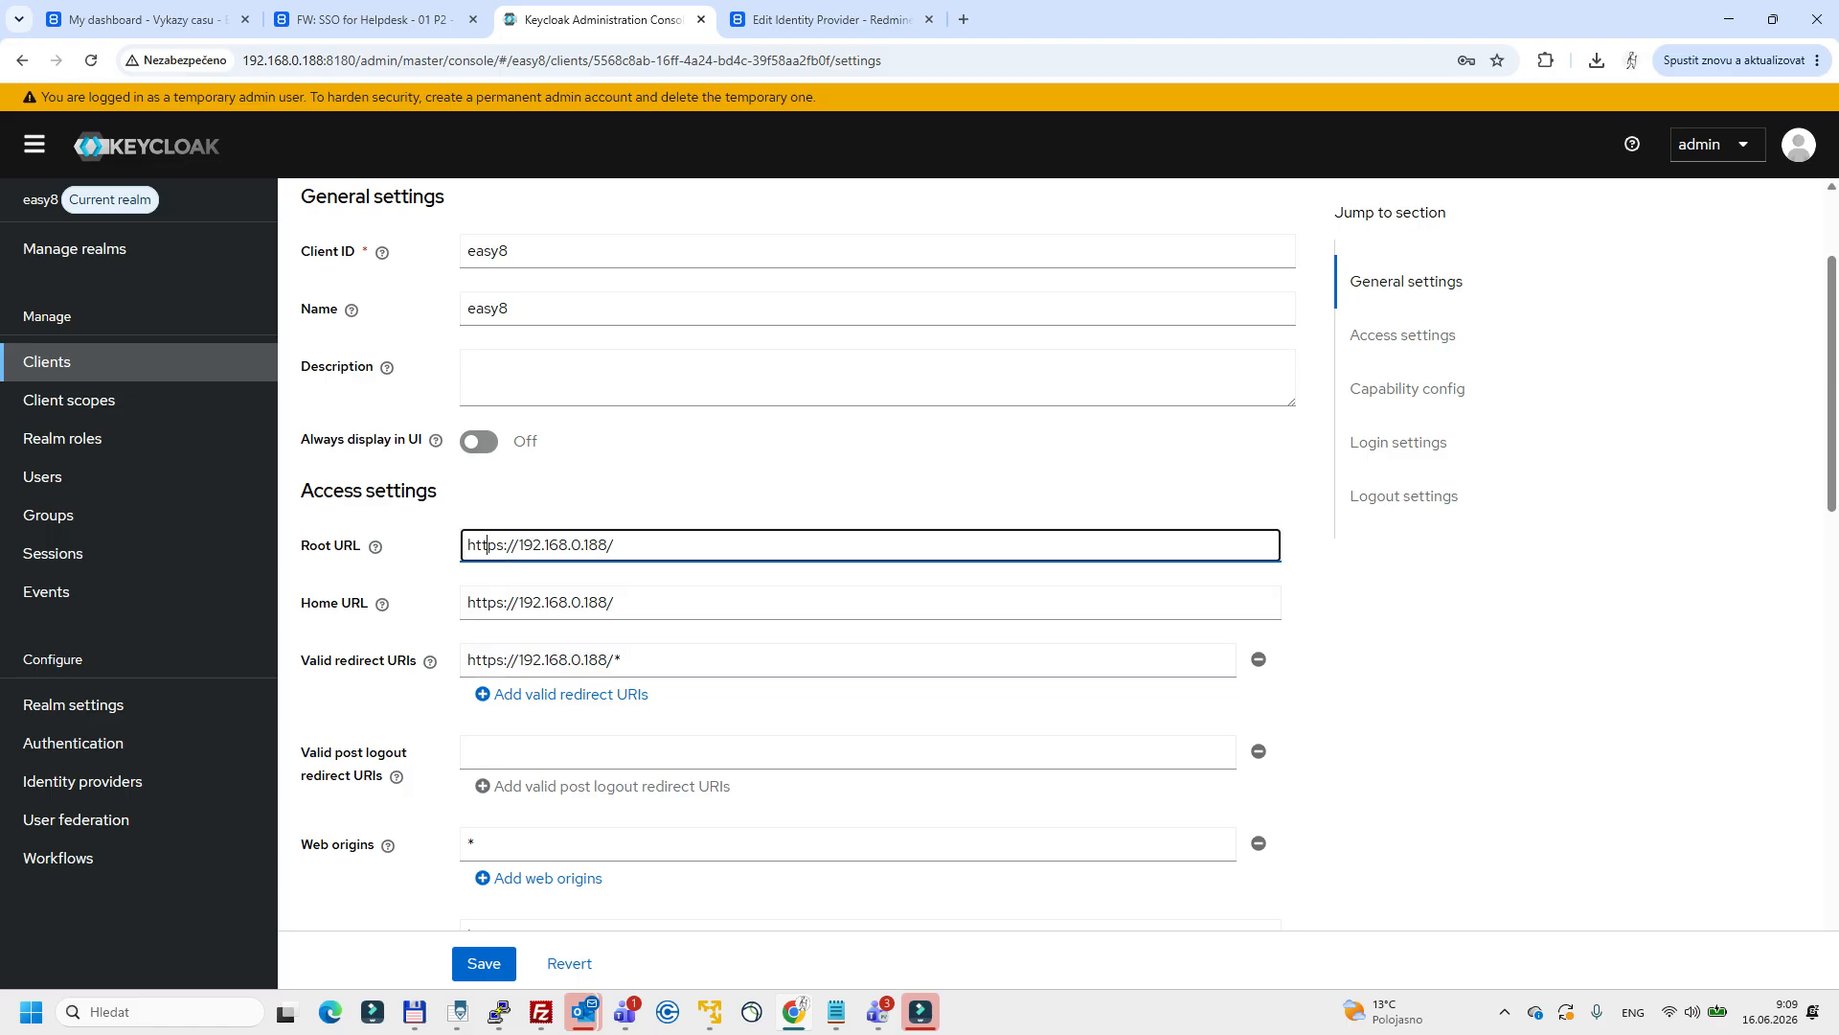
pyautogui.moveTo(485, 544); pyautogui.dragTo(614, 544)
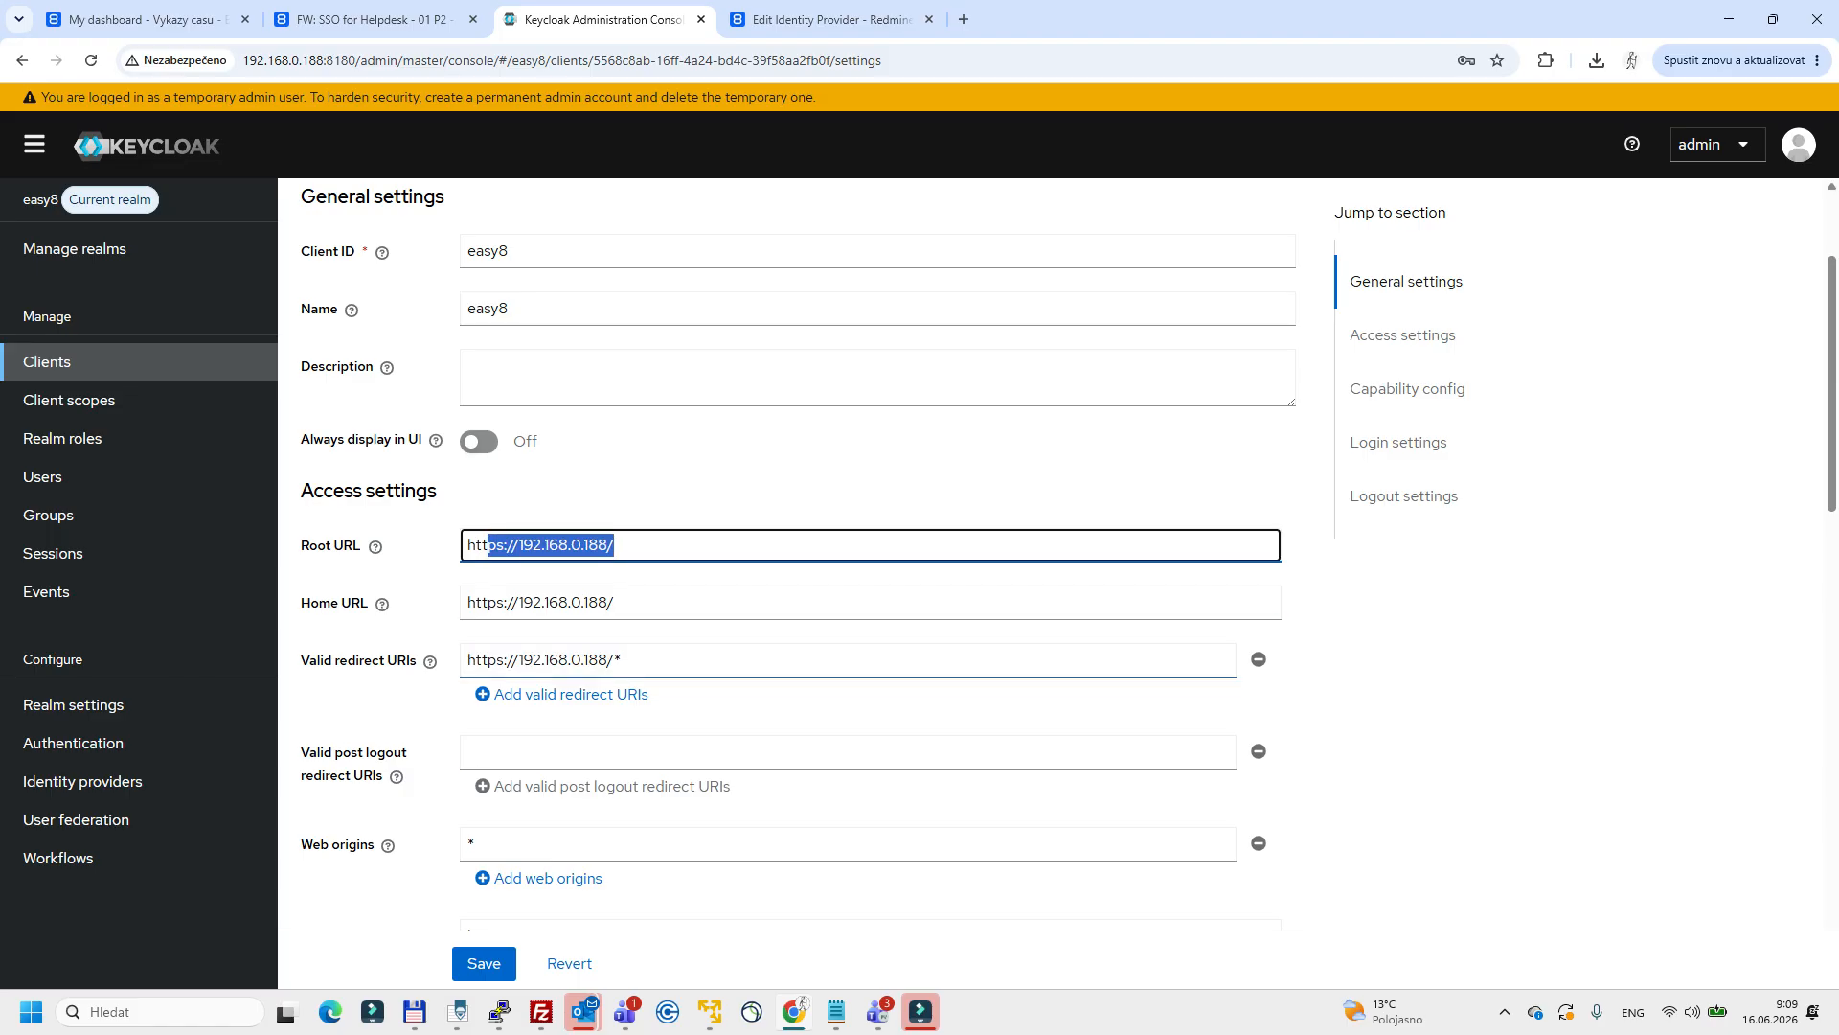
pyautogui.click(614, 752)
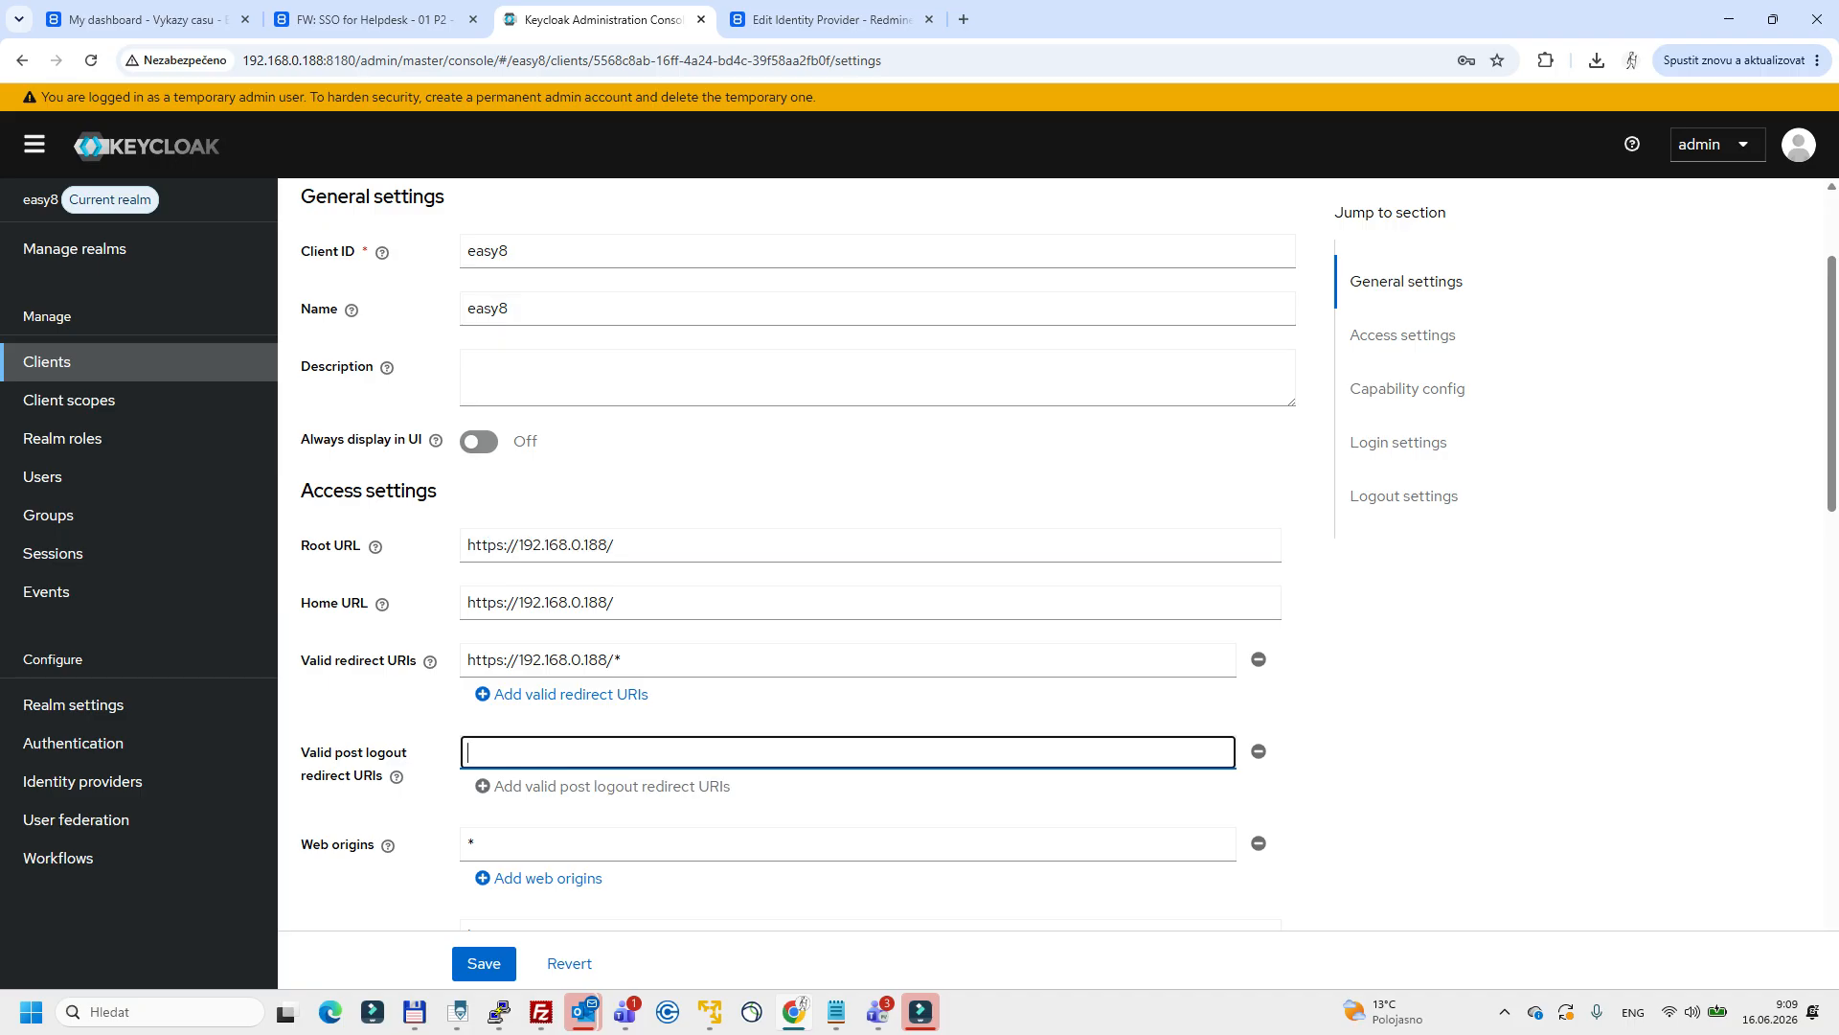
pyautogui.press('Tab')
pyautogui.press('Tab')
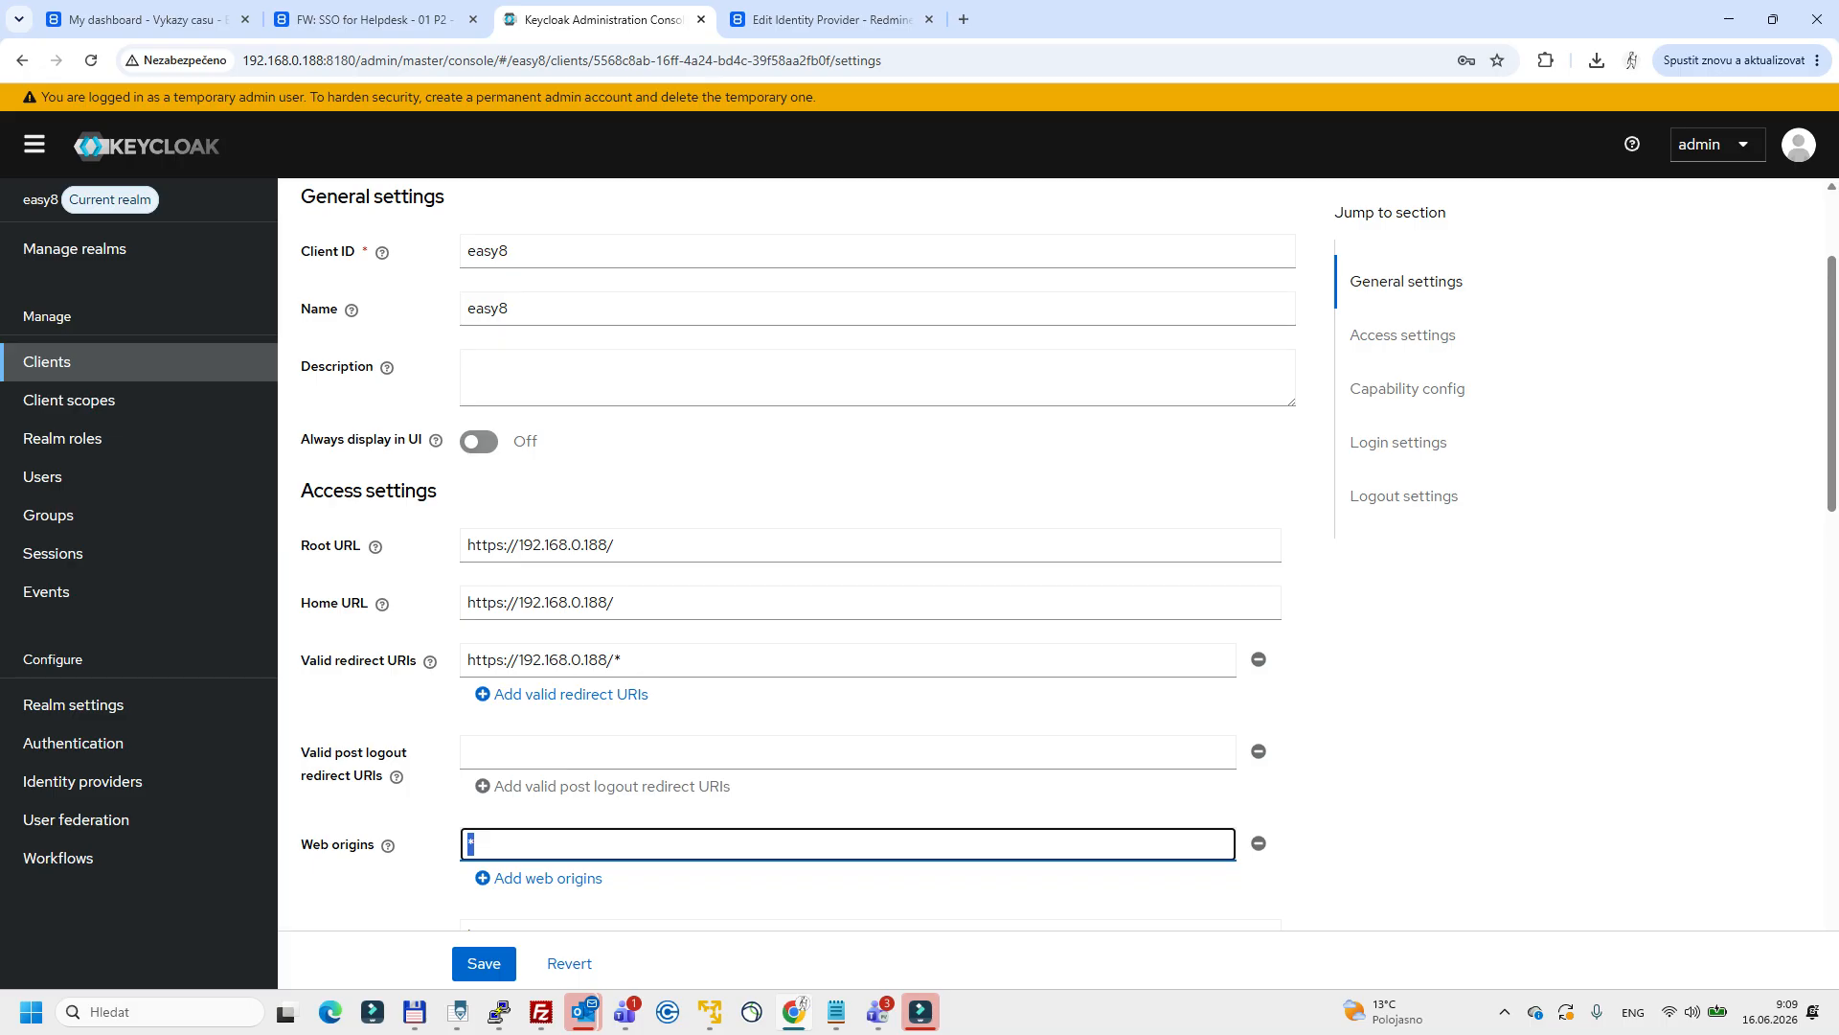
# Open the easy8 client's credentials and reveal and select the client secret.
pyautogui.scroll(2, 1054, 575)
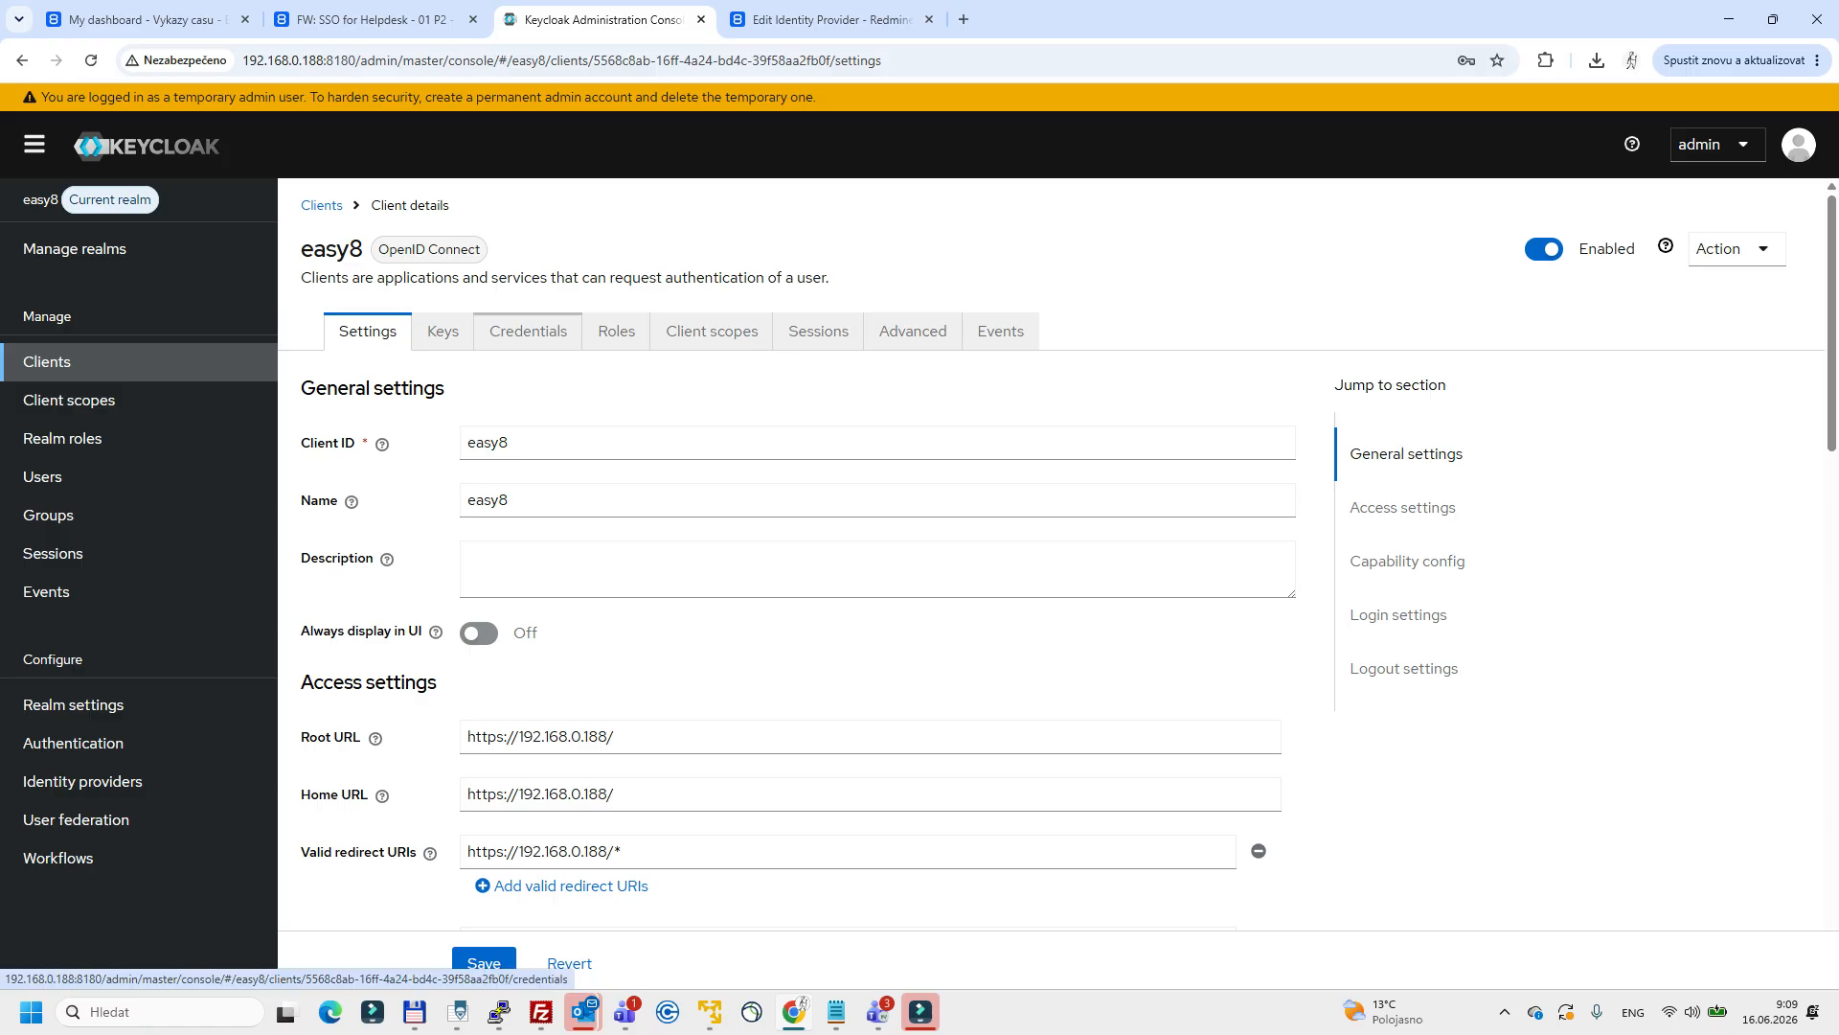
pyautogui.click(528, 330)
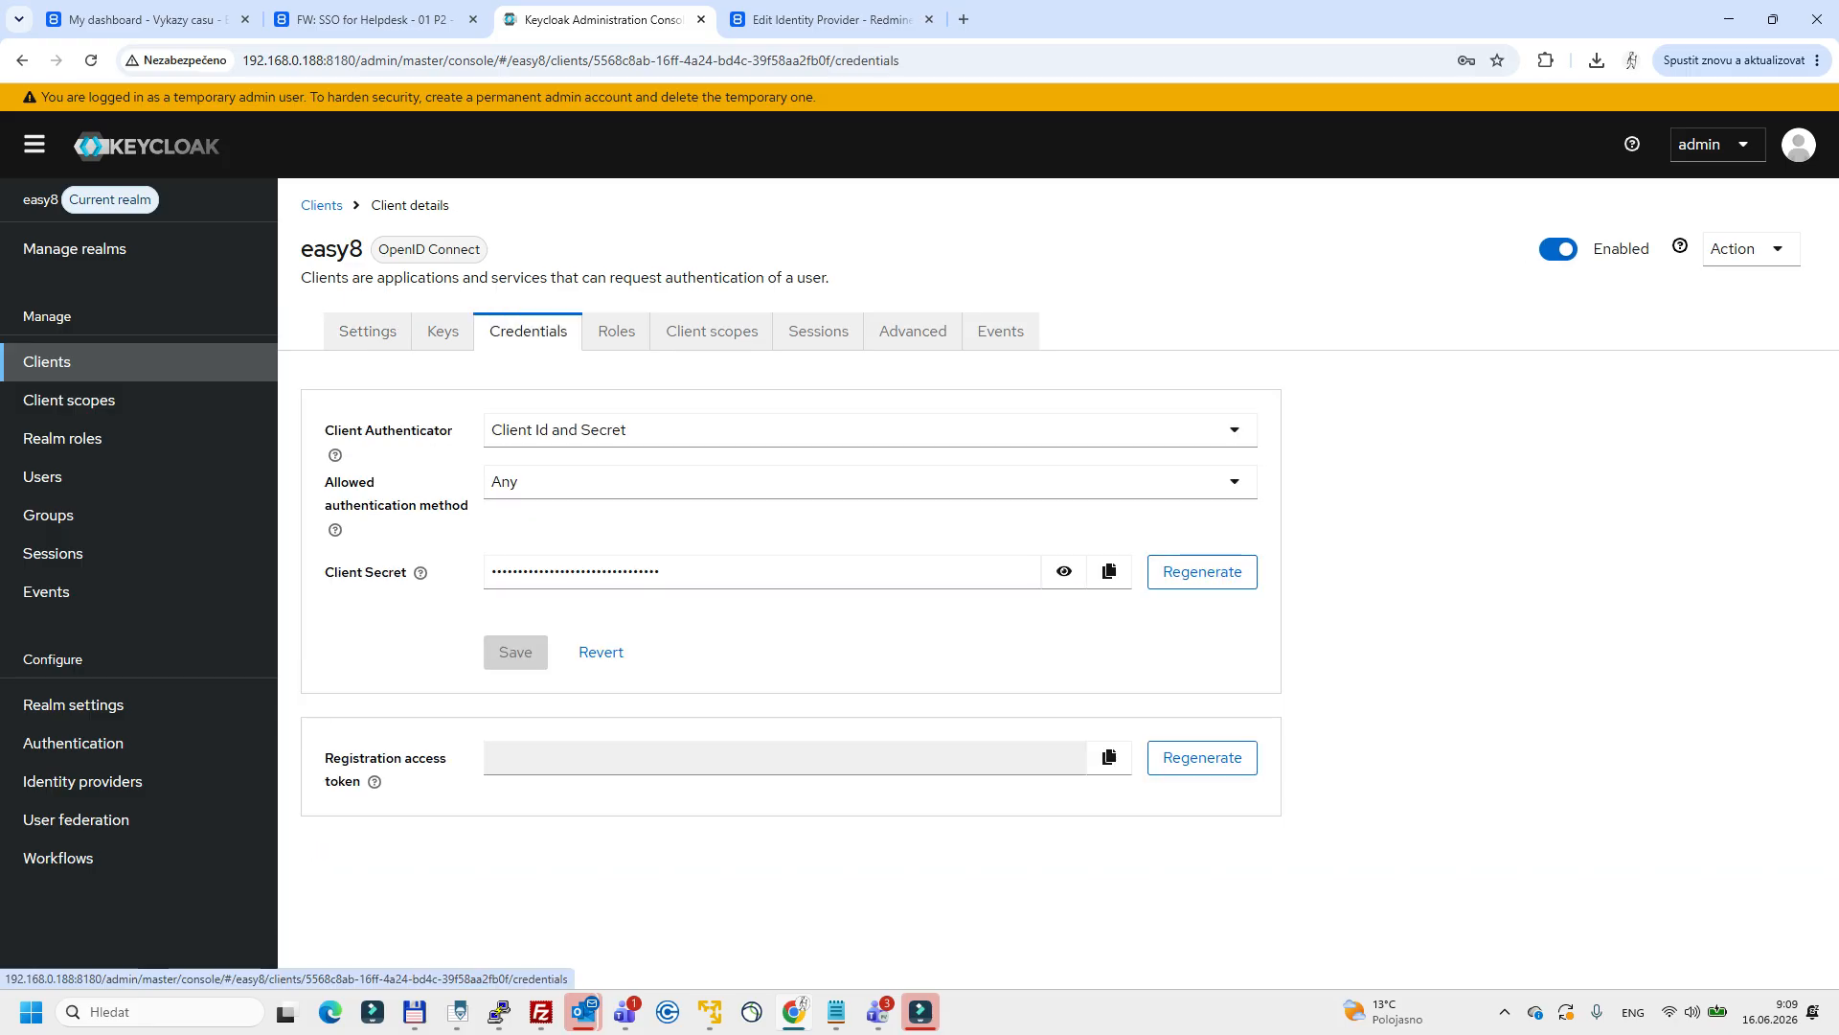
pyautogui.click(1064, 570)
pyautogui.doubleClick(626, 572)
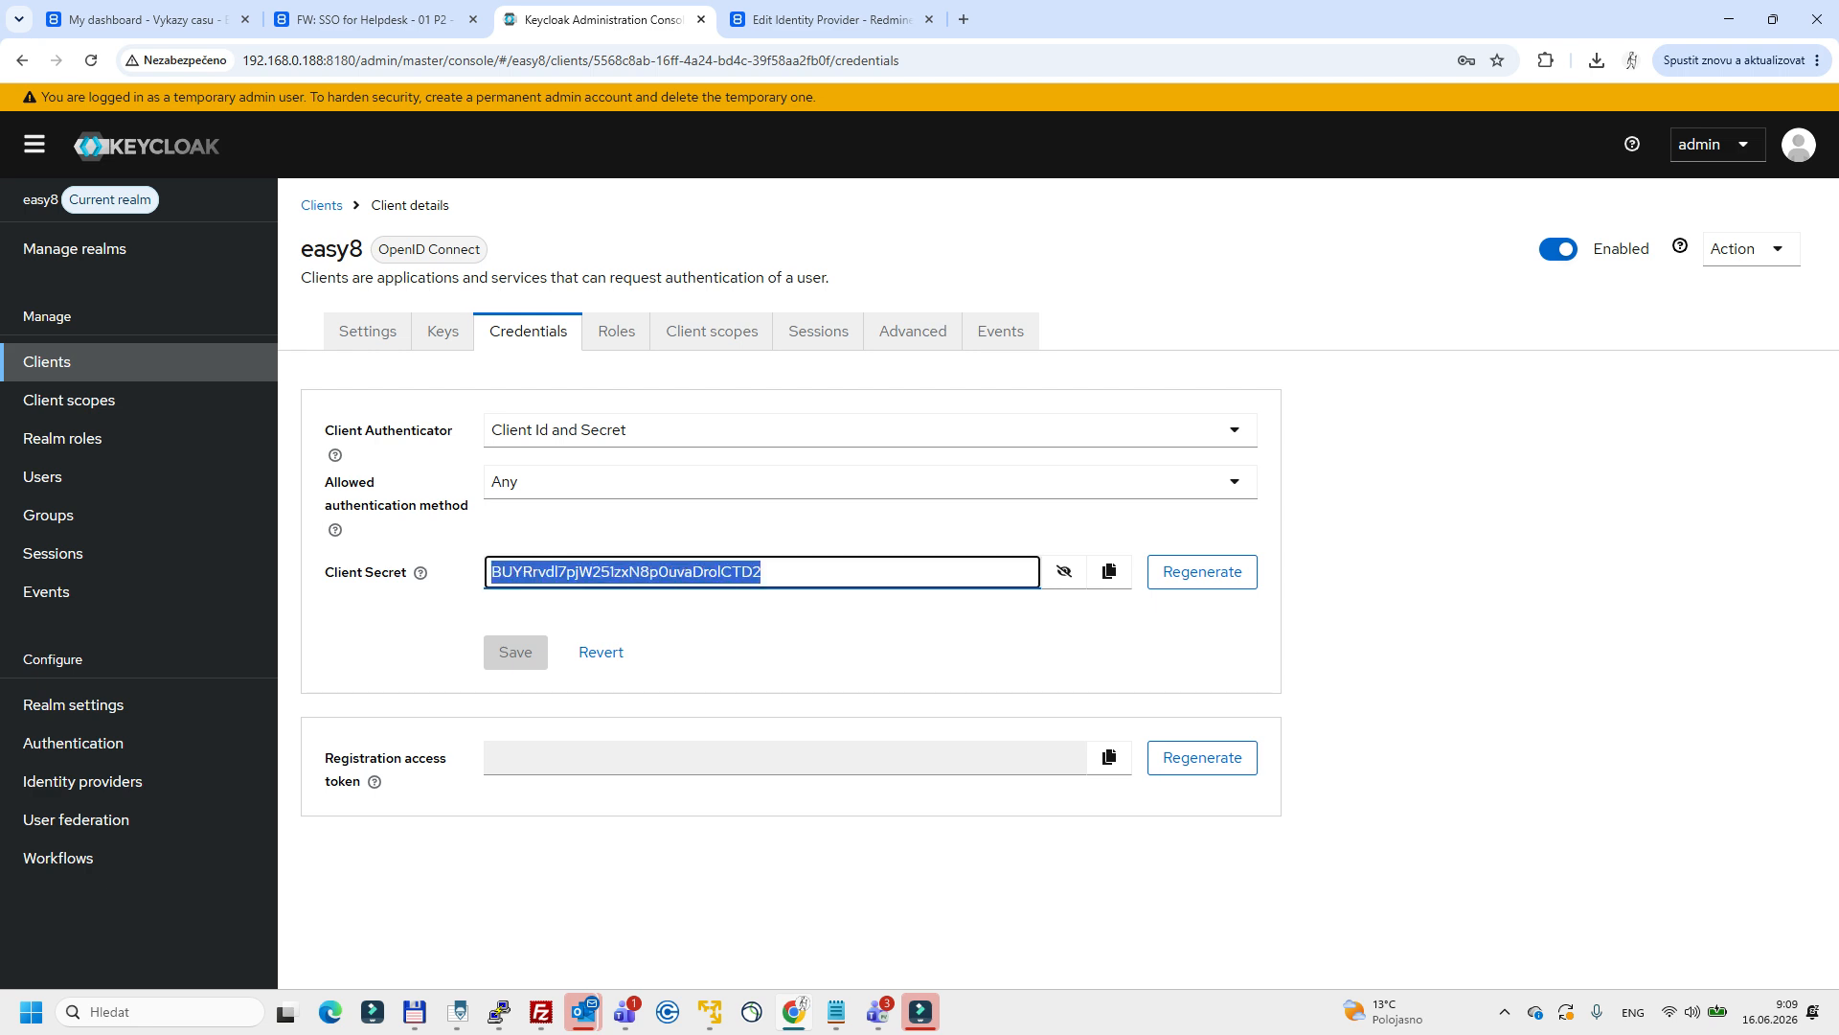
# Compare the client ID in the easy8 client's settings with the Client ID of the Keycloak identity provider form in Easy Redmine.
pyautogui.hotkey('ctrl', 'Tab')
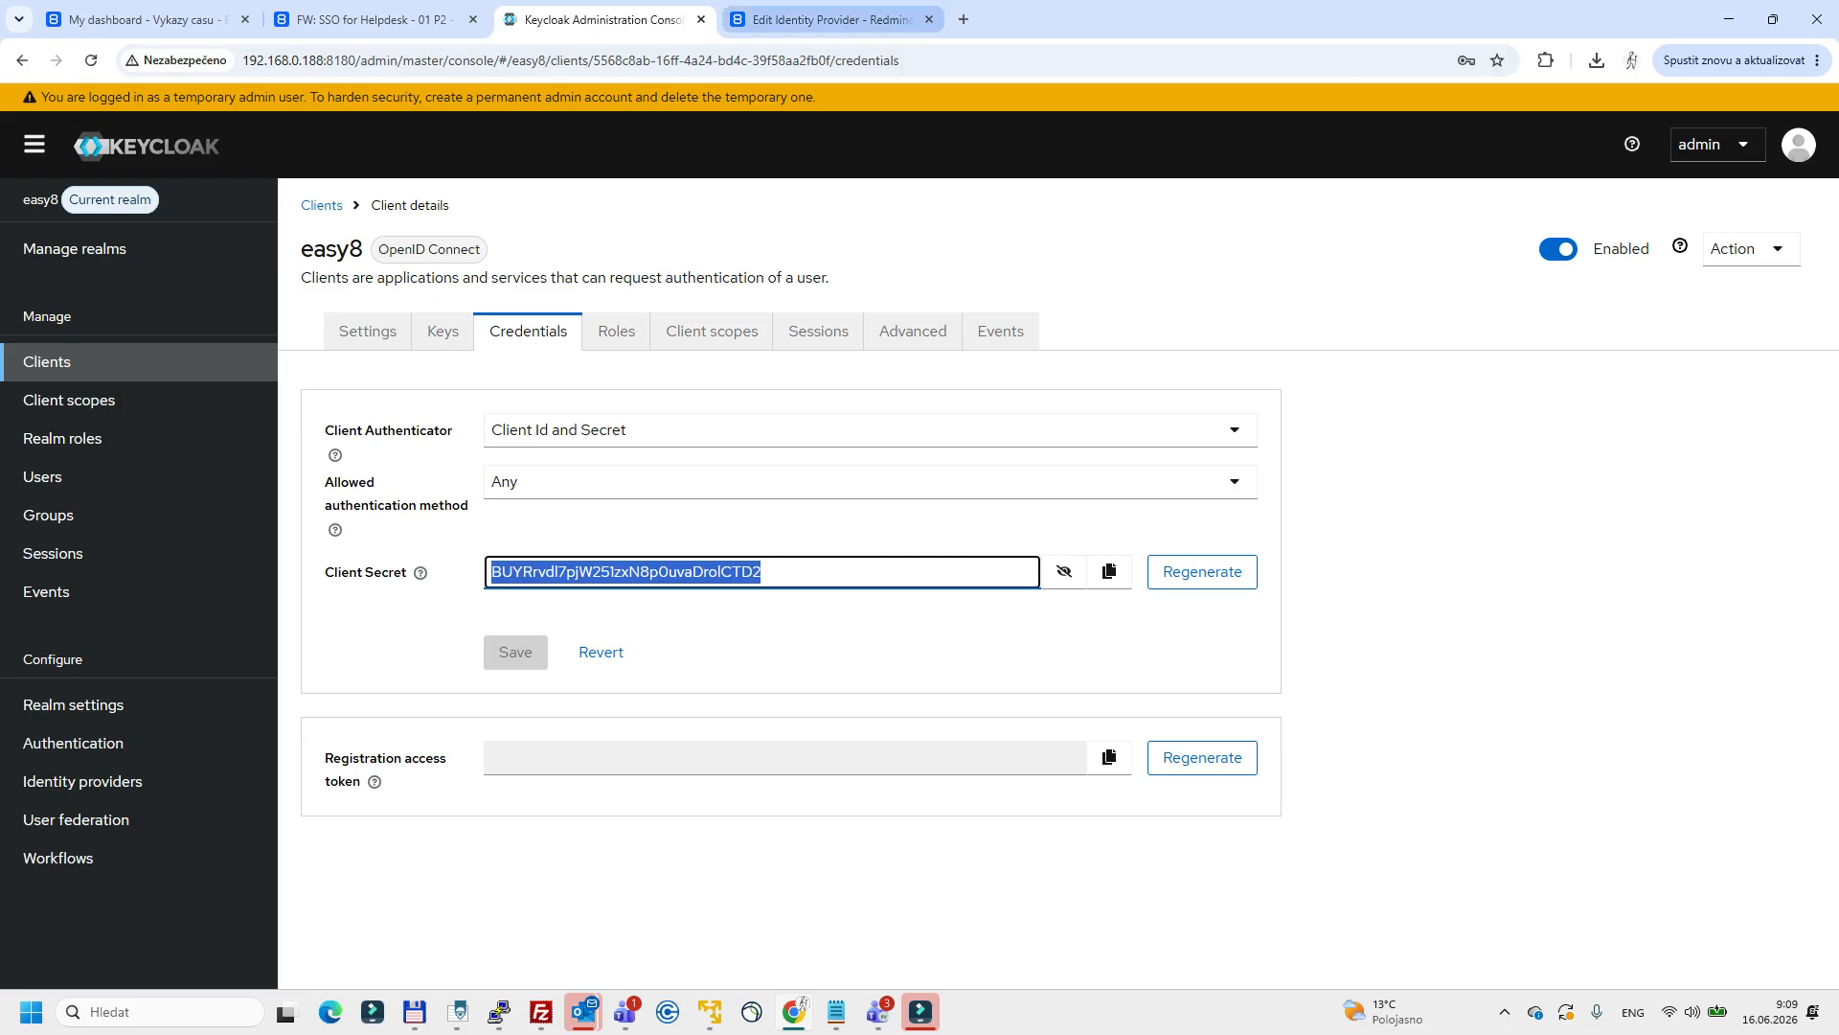
pyautogui.doubleClick(1236, 282)
pyautogui.click(601, 19)
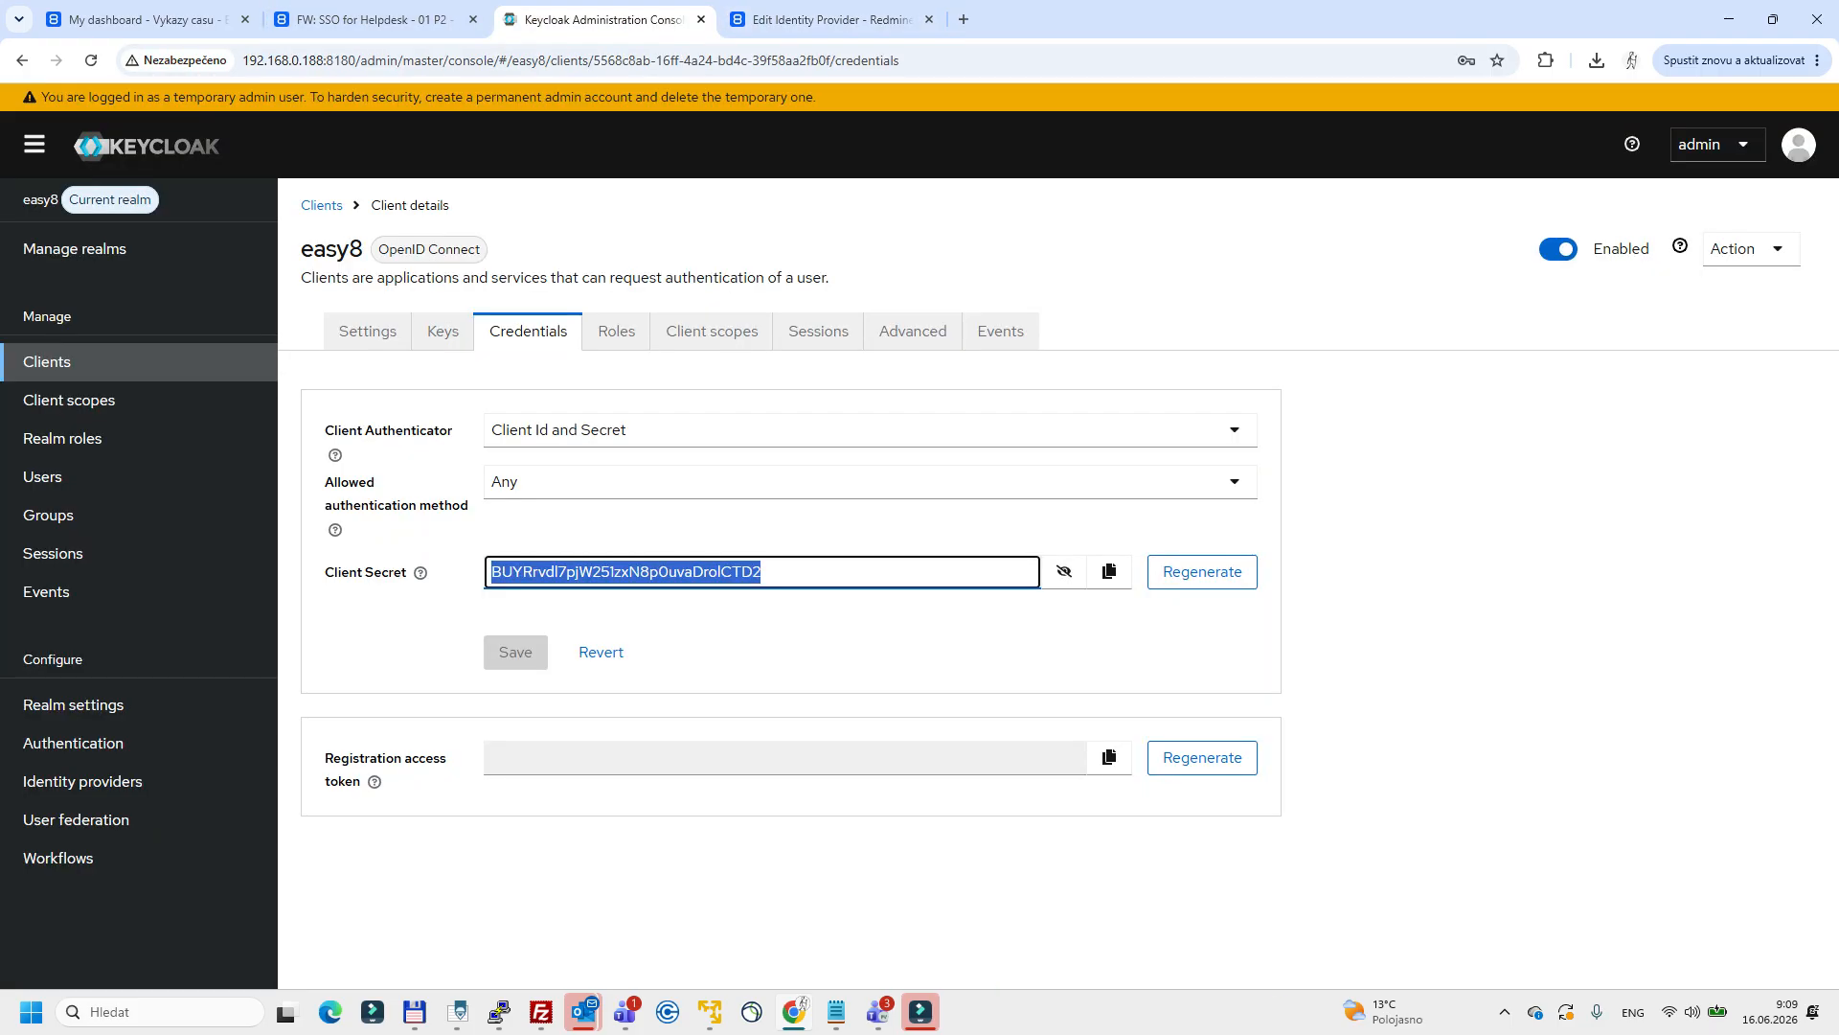
pyautogui.click(371, 332)
pyautogui.doubleClick(496, 443)
pyautogui.click(830, 19)
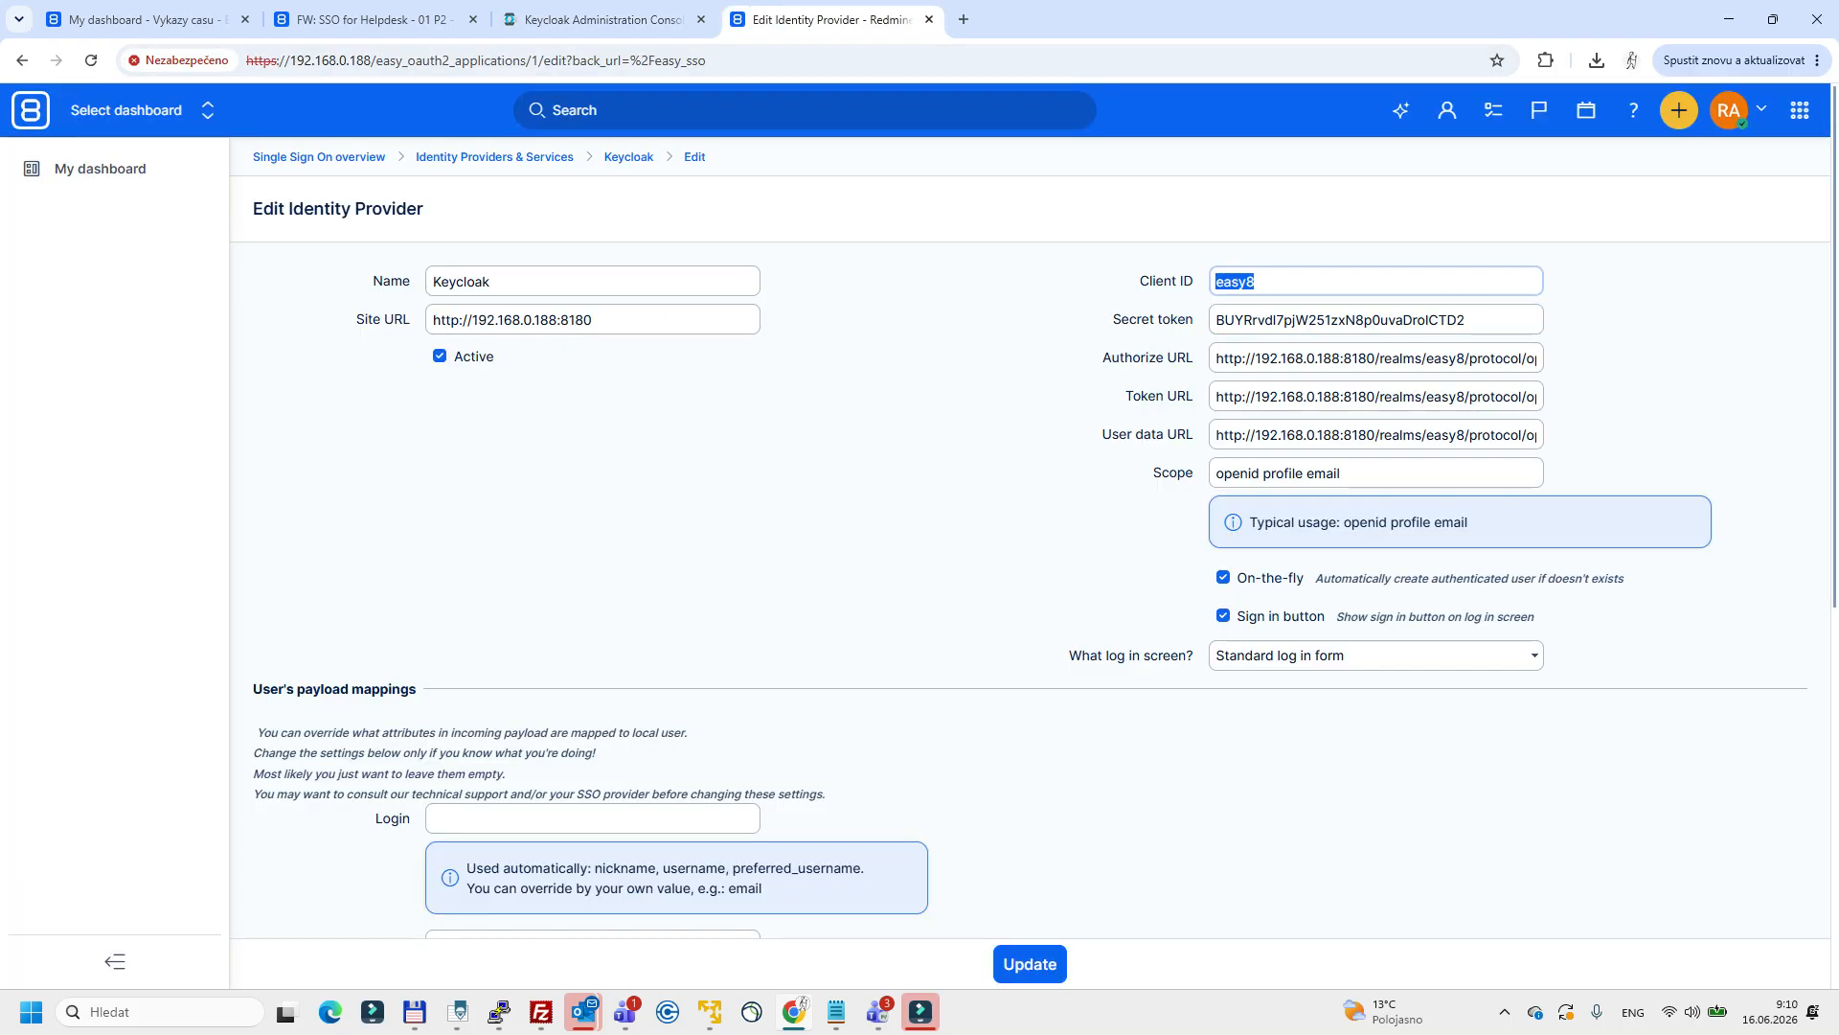
pyautogui.click(601, 20)
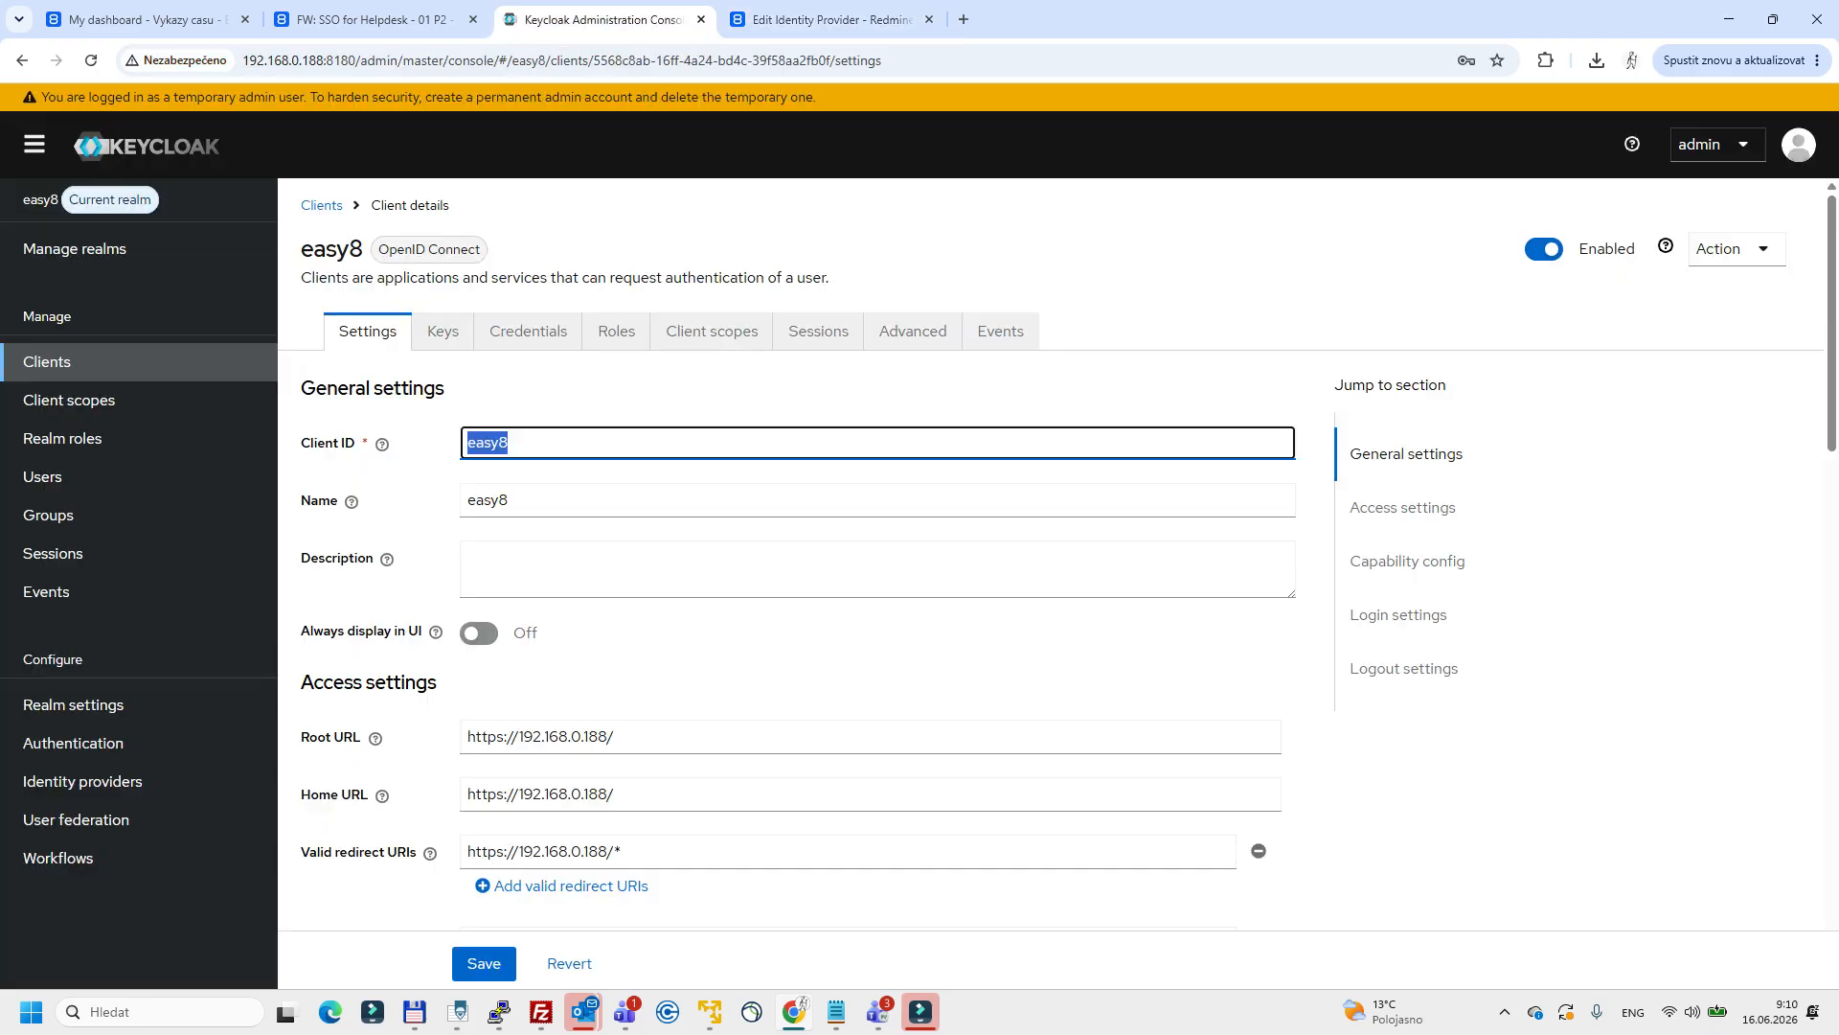
# Reveal the easy8 client's secret in Keycloak and compare it with the Secret token of the identity provider form in Easy Redmine.
pyautogui.click(528, 330)
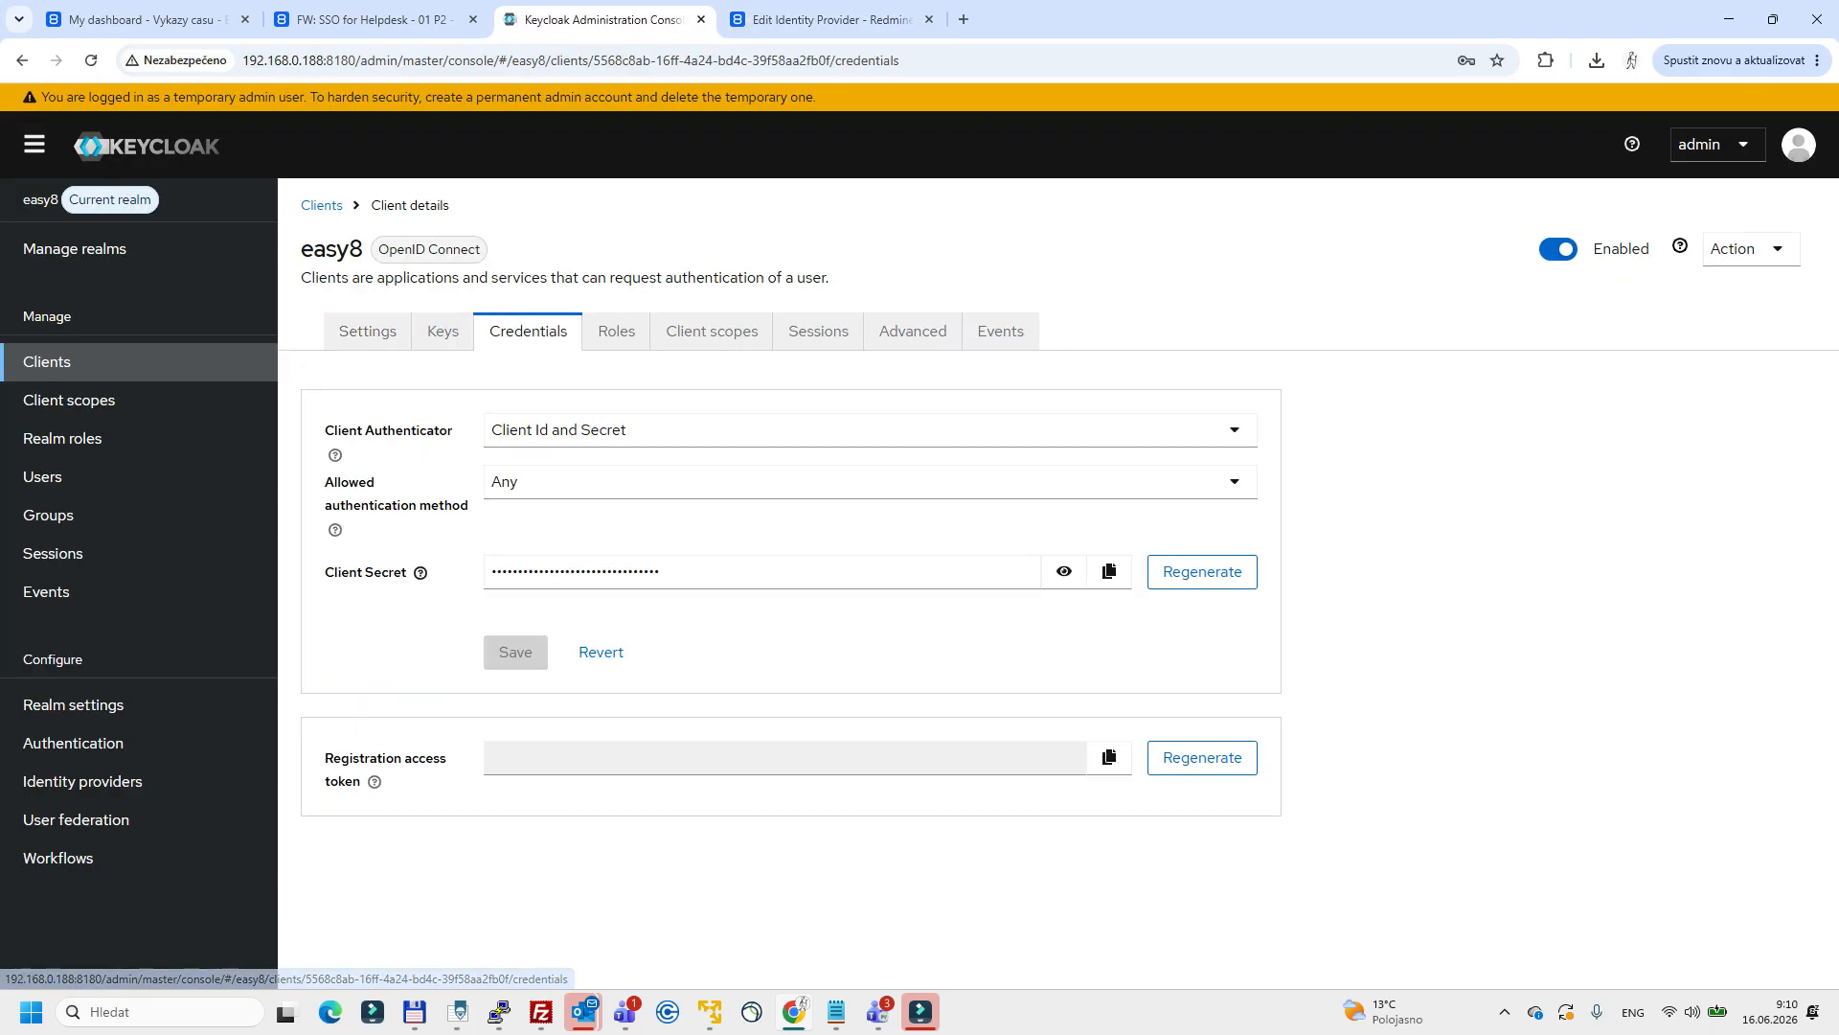
pyautogui.click(1065, 572)
pyautogui.moveTo(766, 572); pyautogui.dragTo(543, 572)
pyautogui.click(829, 20)
pyautogui.moveTo(1480, 320); pyautogui.dragTo(1503, 359)
# Examine the Authorize URL, Token URL, User data URL and Scope of the Keycloak identity provider form.
pyautogui.click(1253, 358)
pyautogui.click(1465, 359)
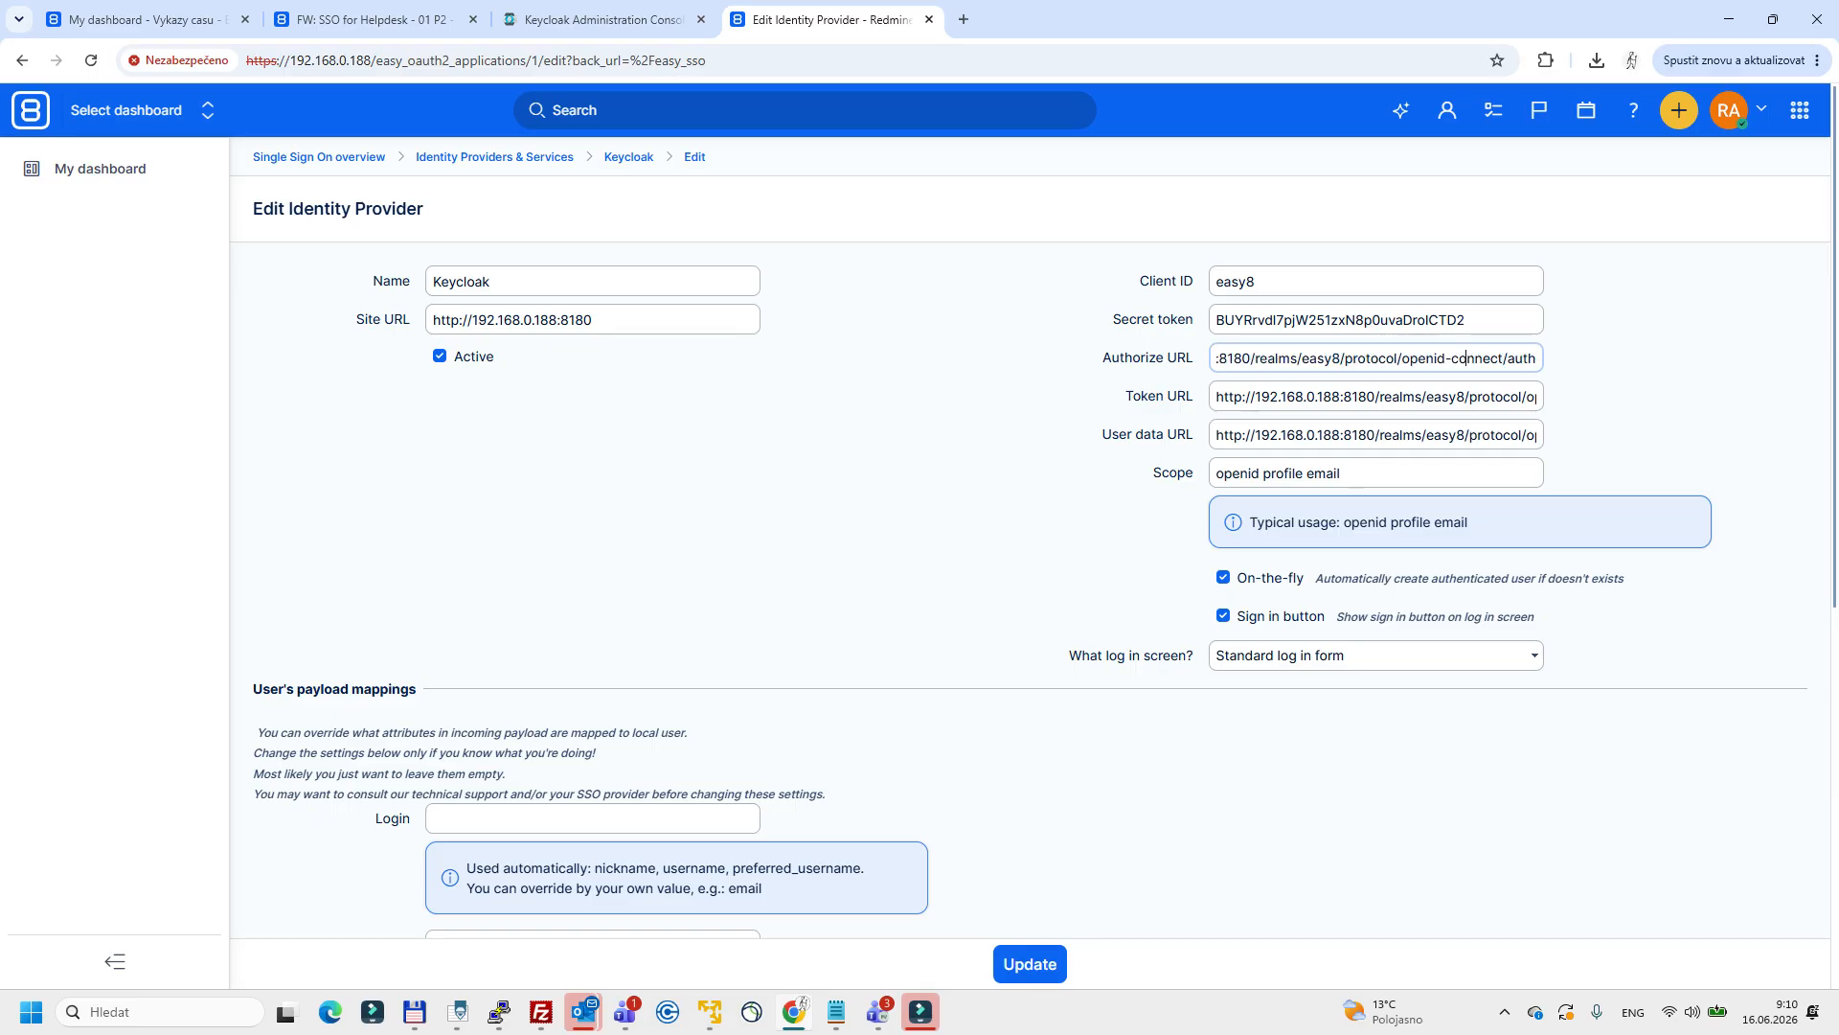
pyautogui.moveTo(1300, 358); pyautogui.dragTo(1341, 358)
pyautogui.moveTo(1223, 396); pyautogui.dragTo(1538, 397)
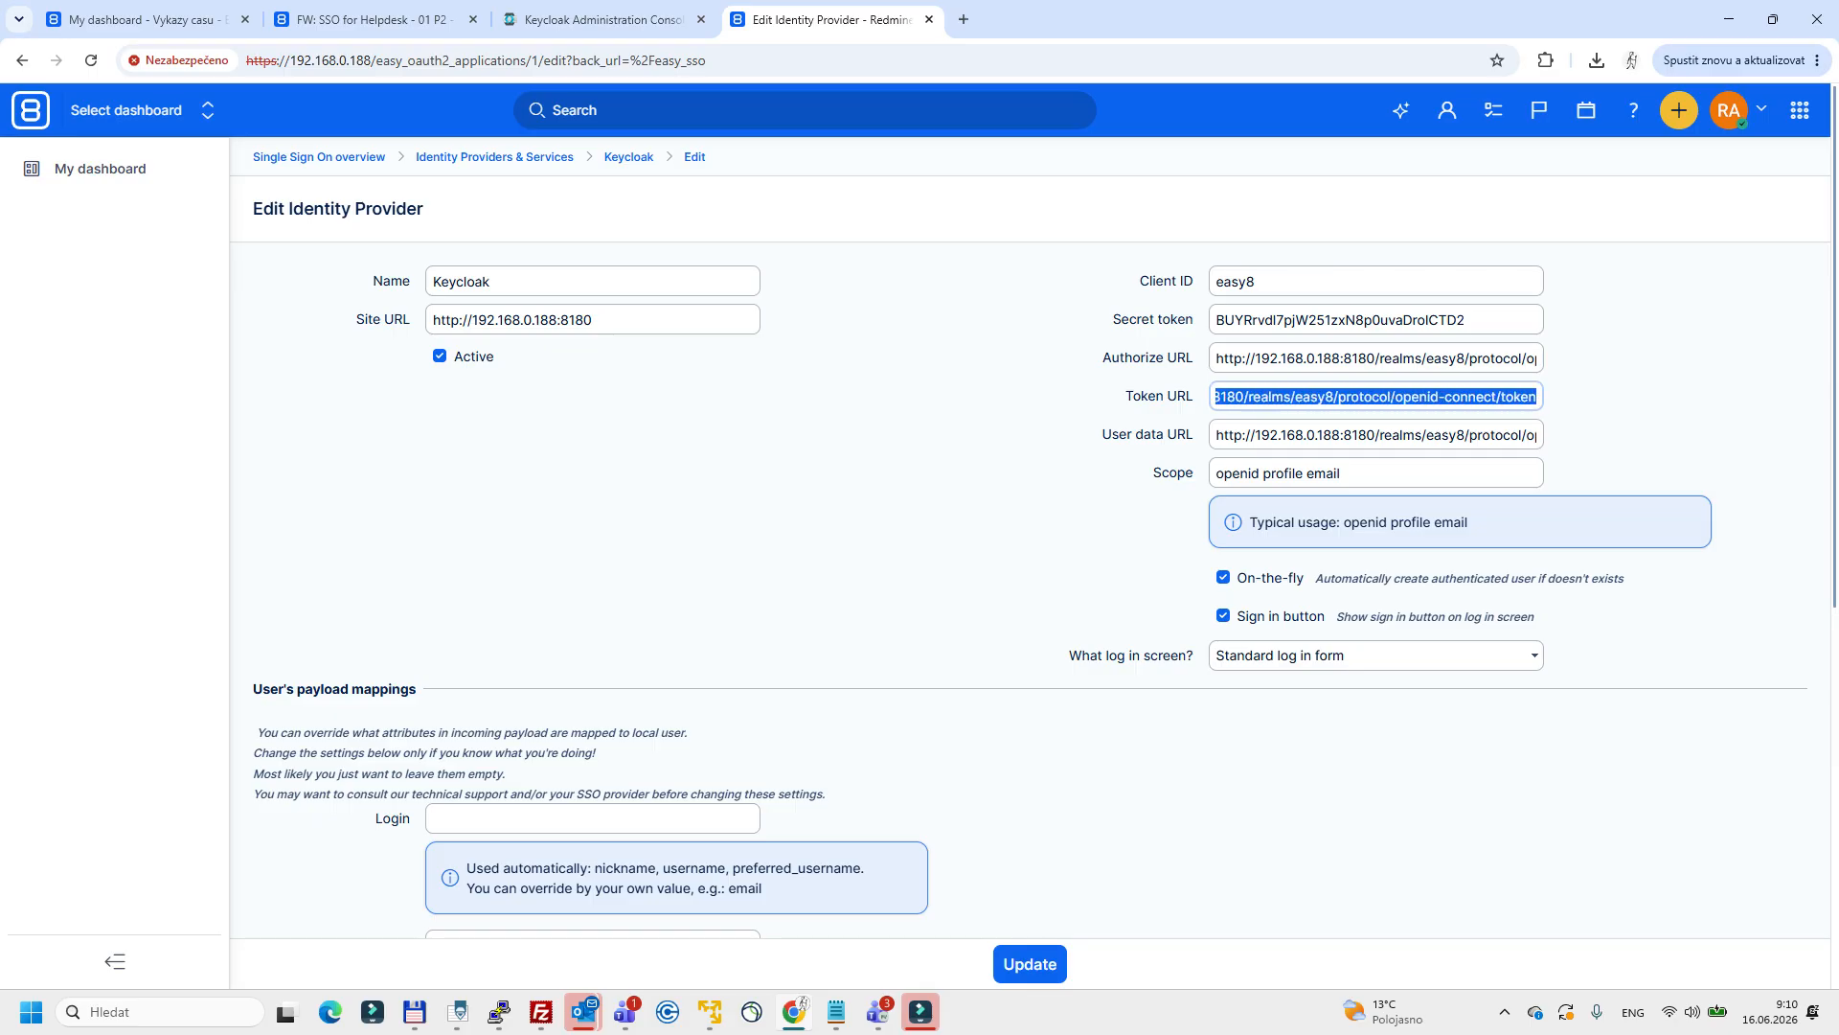
pyautogui.click(1229, 435)
pyautogui.moveTo(1232, 435); pyautogui.dragTo(1538, 435)
pyautogui.moveTo(1516, 359); pyautogui.dragTo(1538, 359)
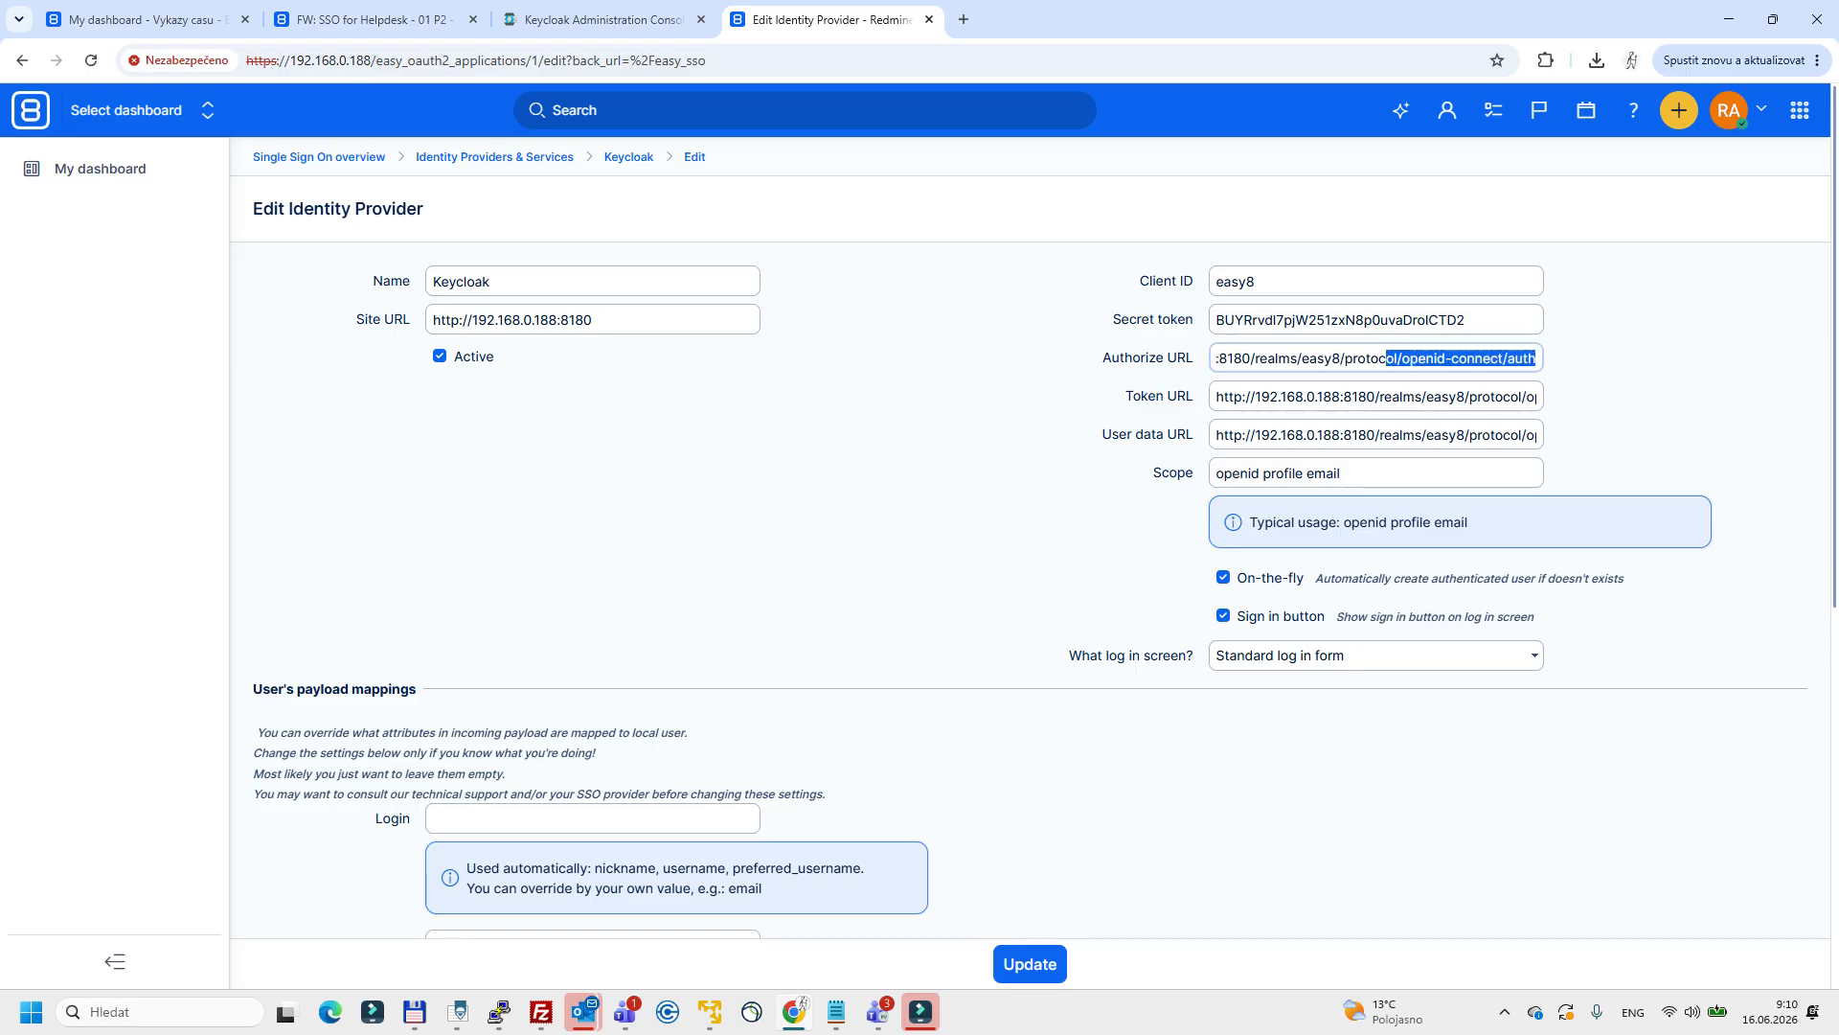
pyautogui.moveTo(1360, 473); pyautogui.dragTo(1214, 473)
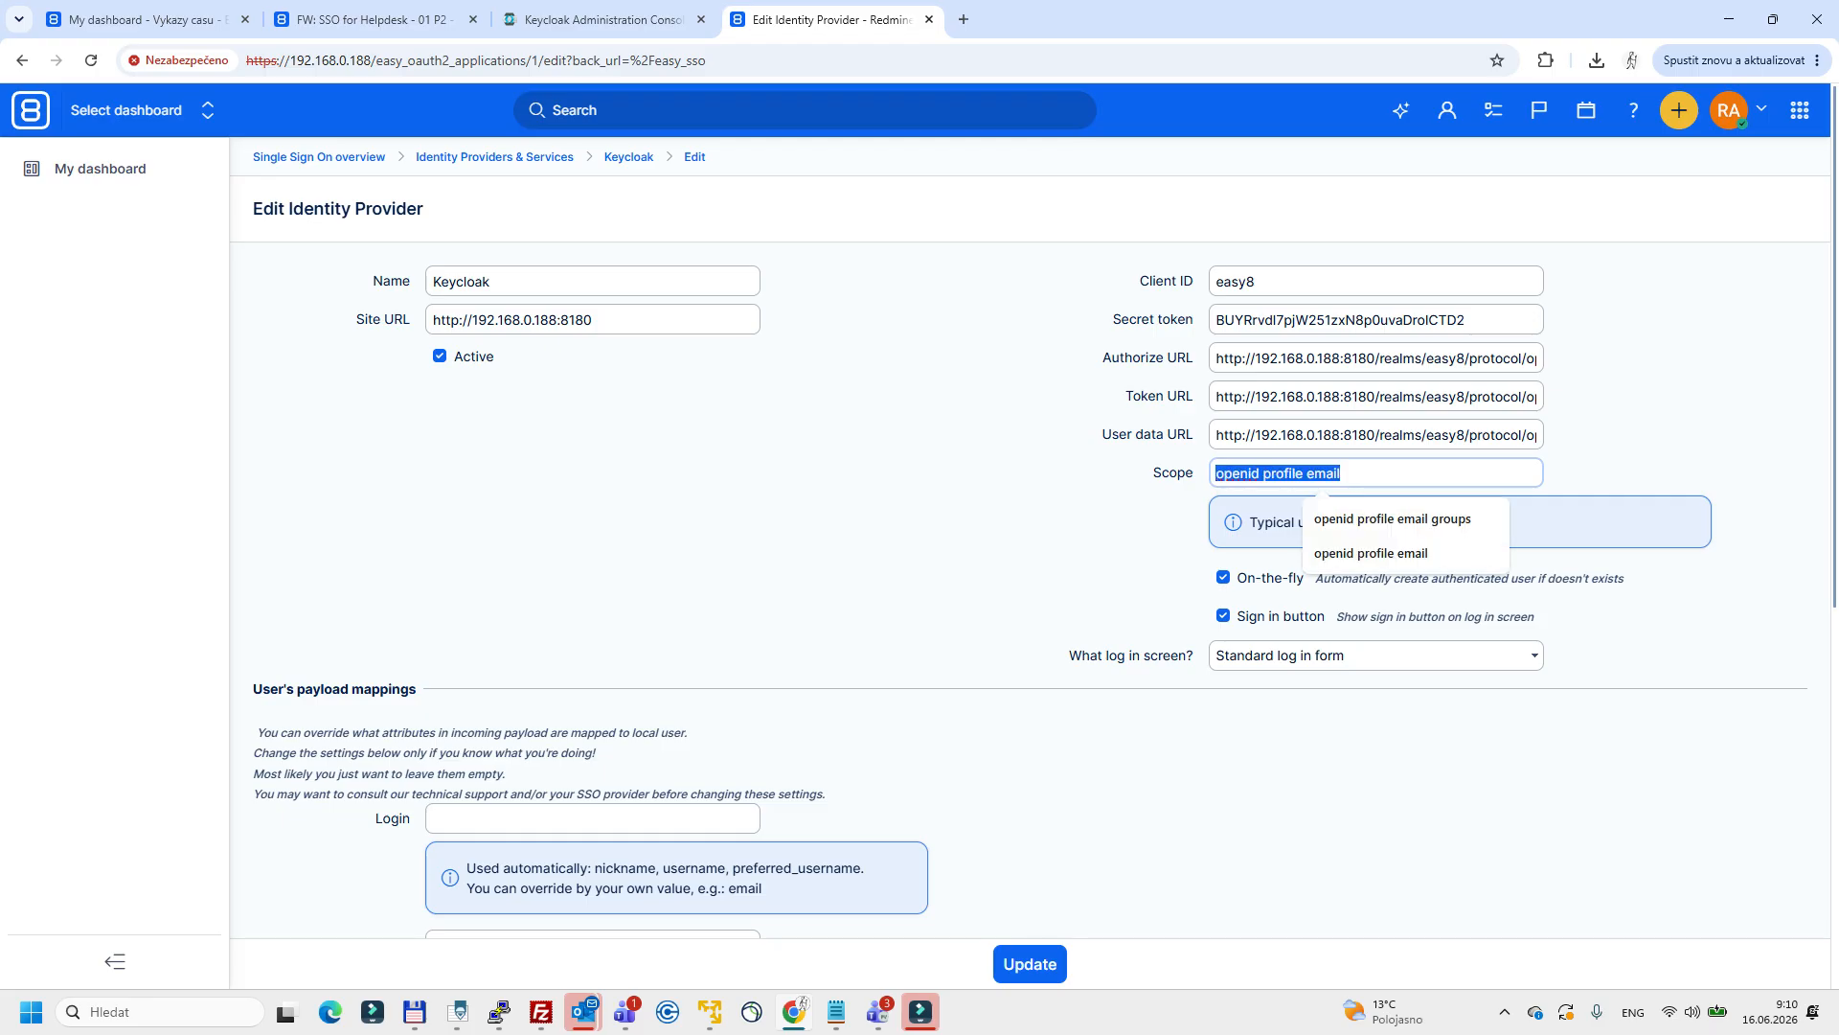
pyautogui.click(1044, 518)
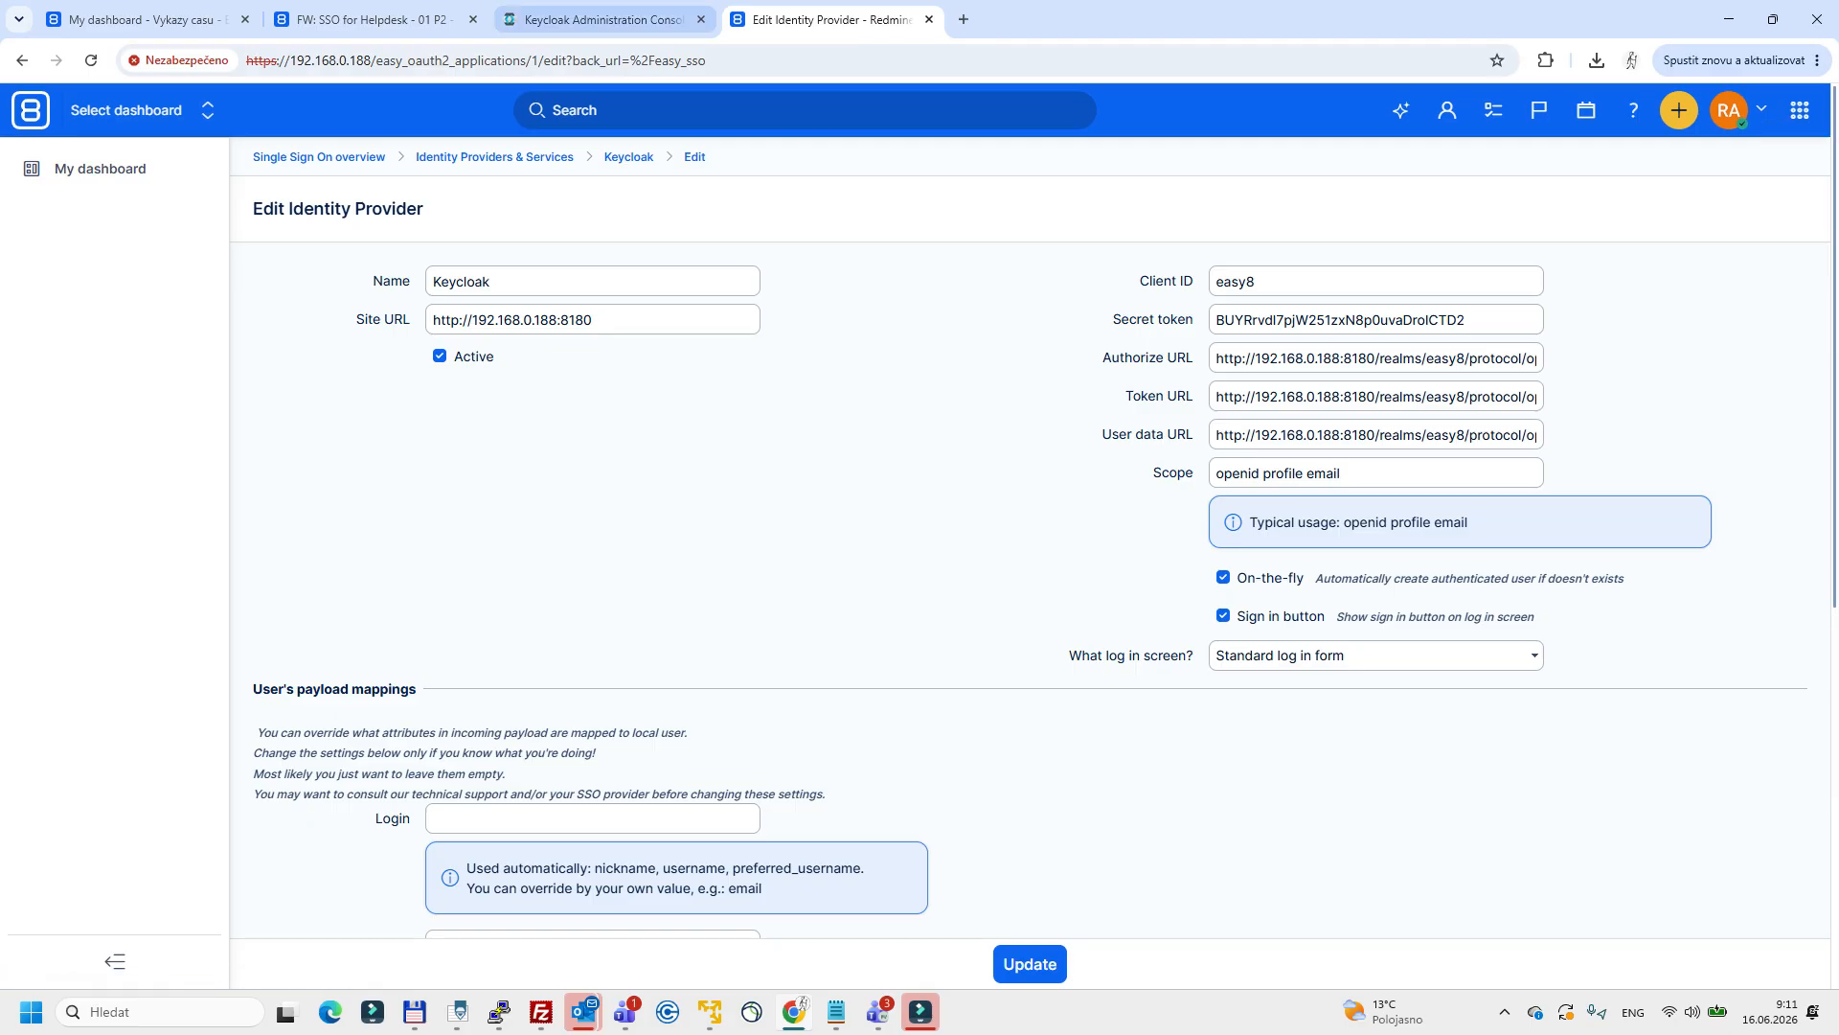
# Switch to the Keycloak console, open testuser from the easy8 realm's users and check its credentials.
pyautogui.click(604, 19)
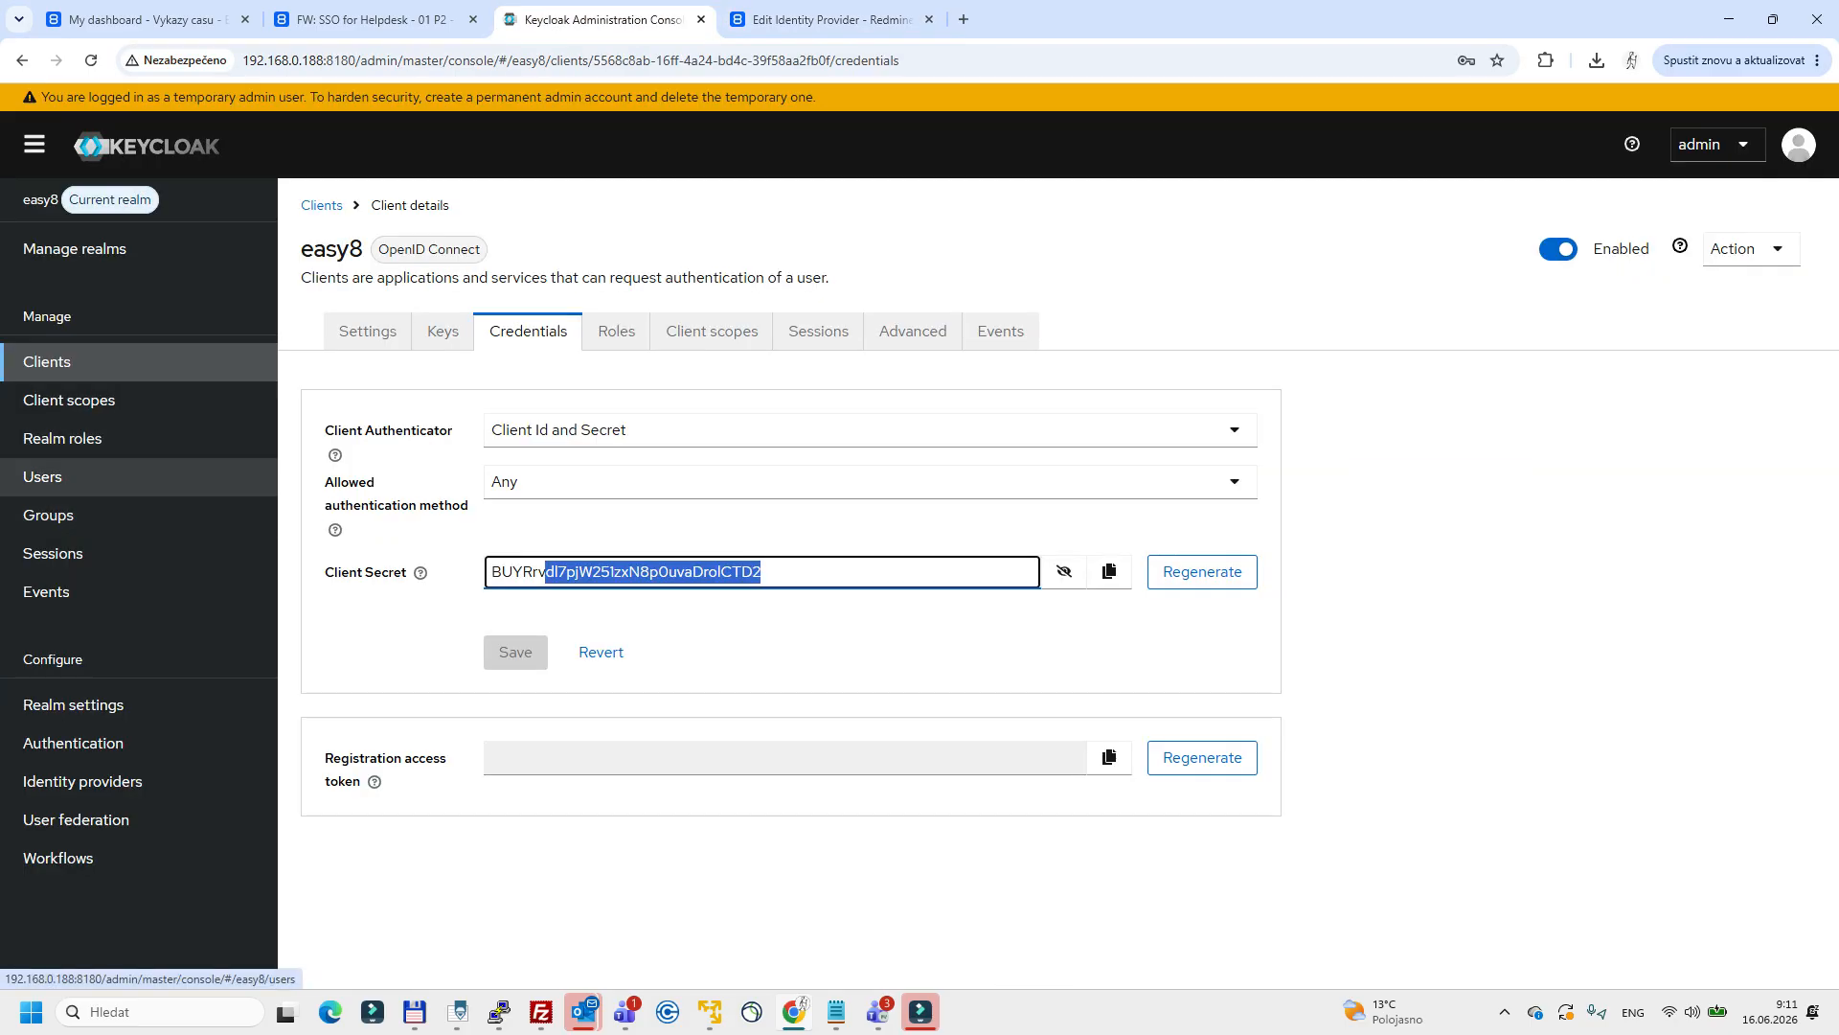
pyautogui.click(48, 476)
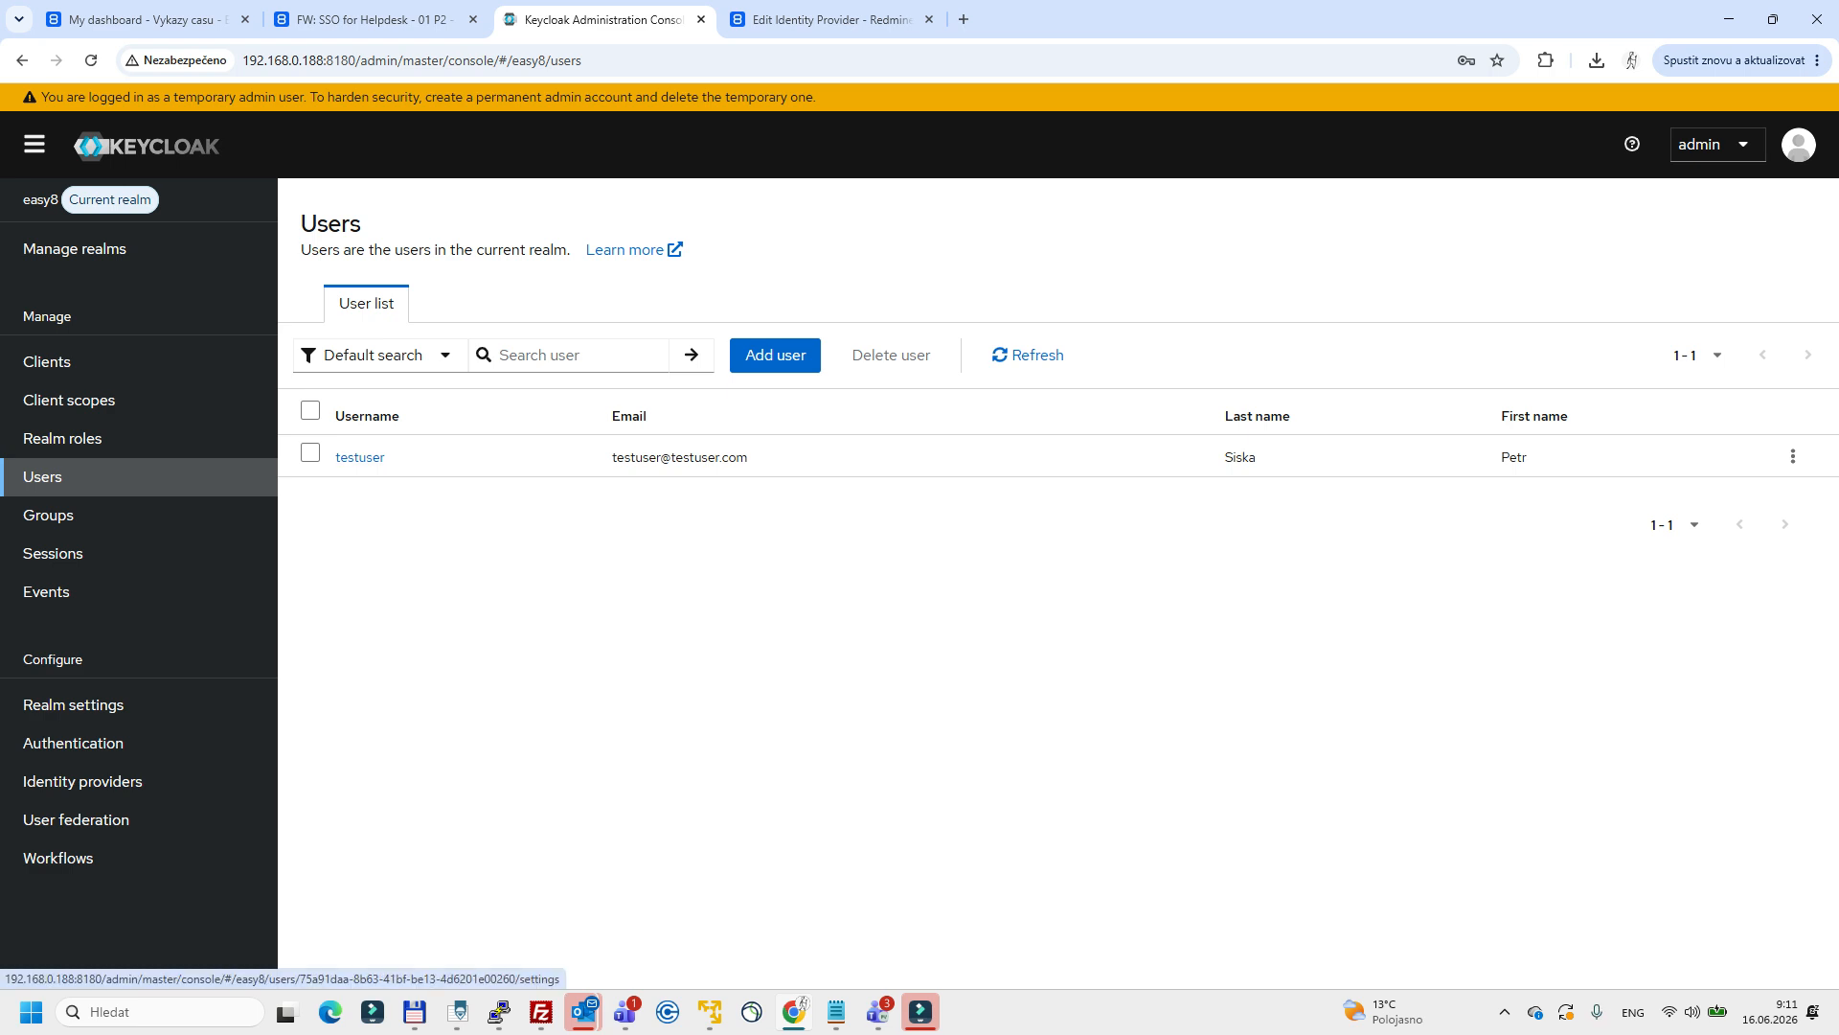
pyautogui.moveTo(325, 457); pyautogui.dragTo(385, 457)
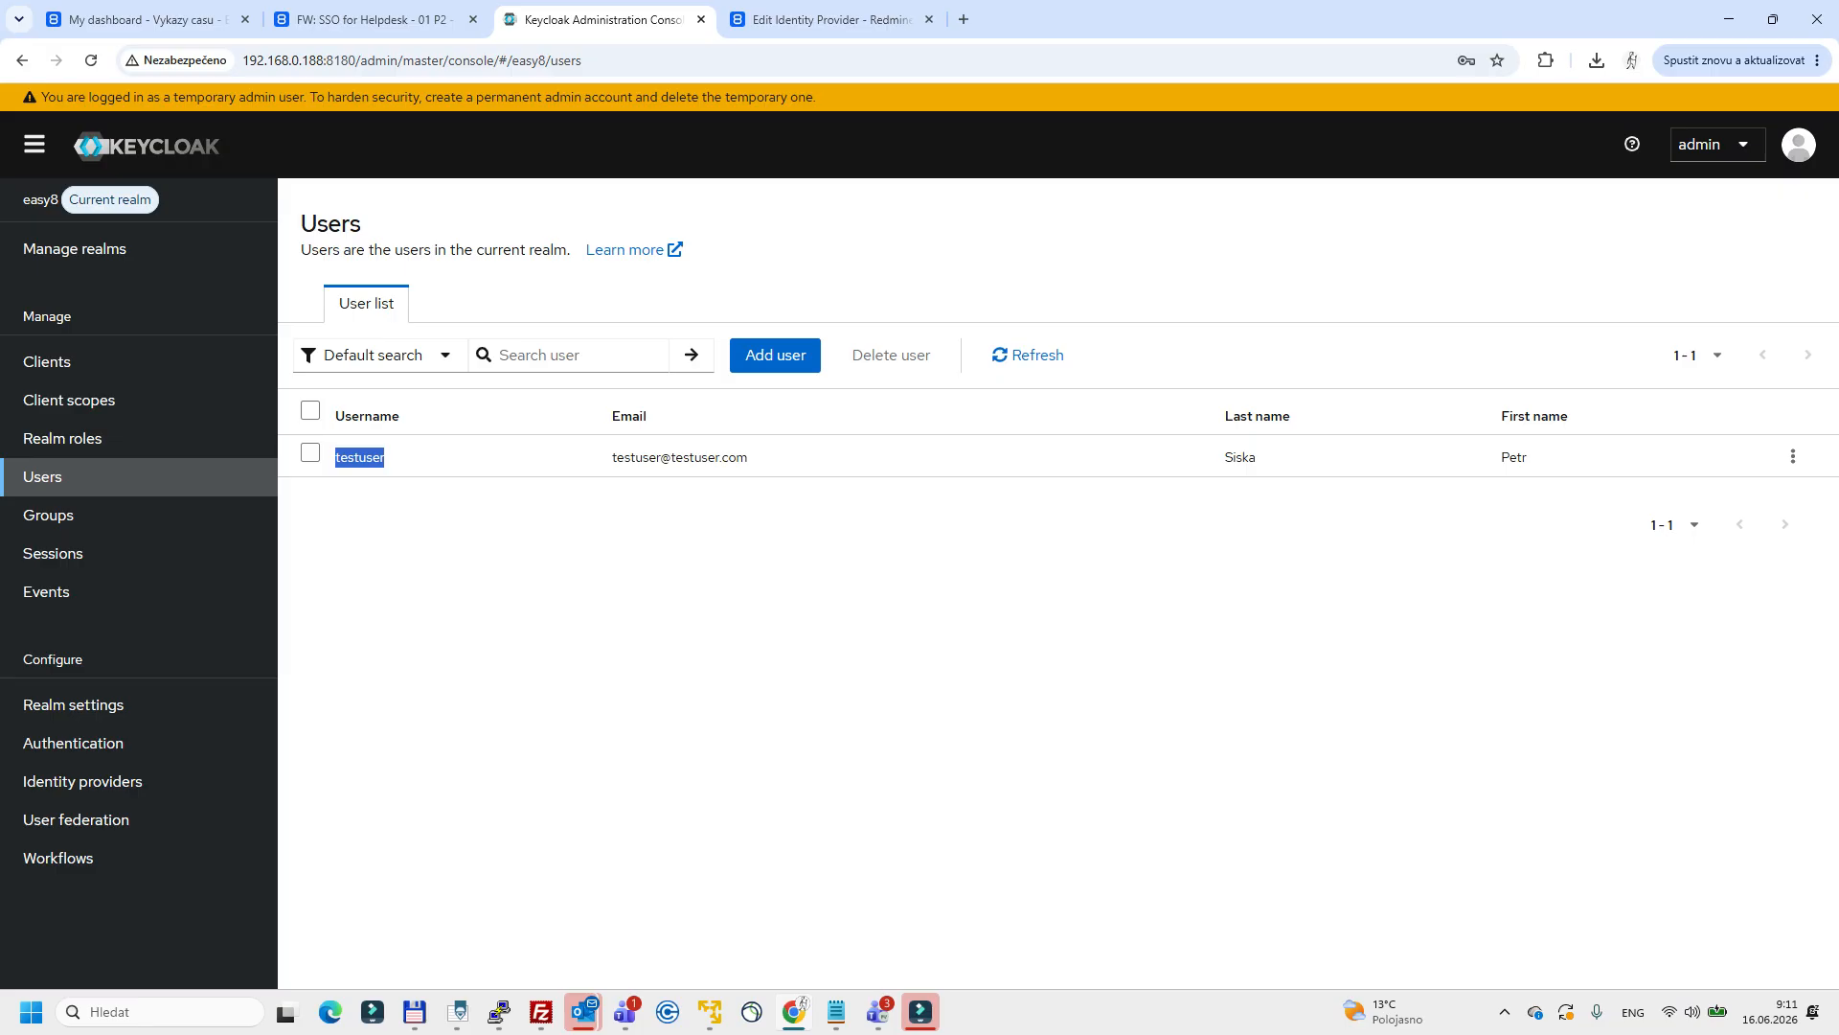
pyautogui.click(359, 457)
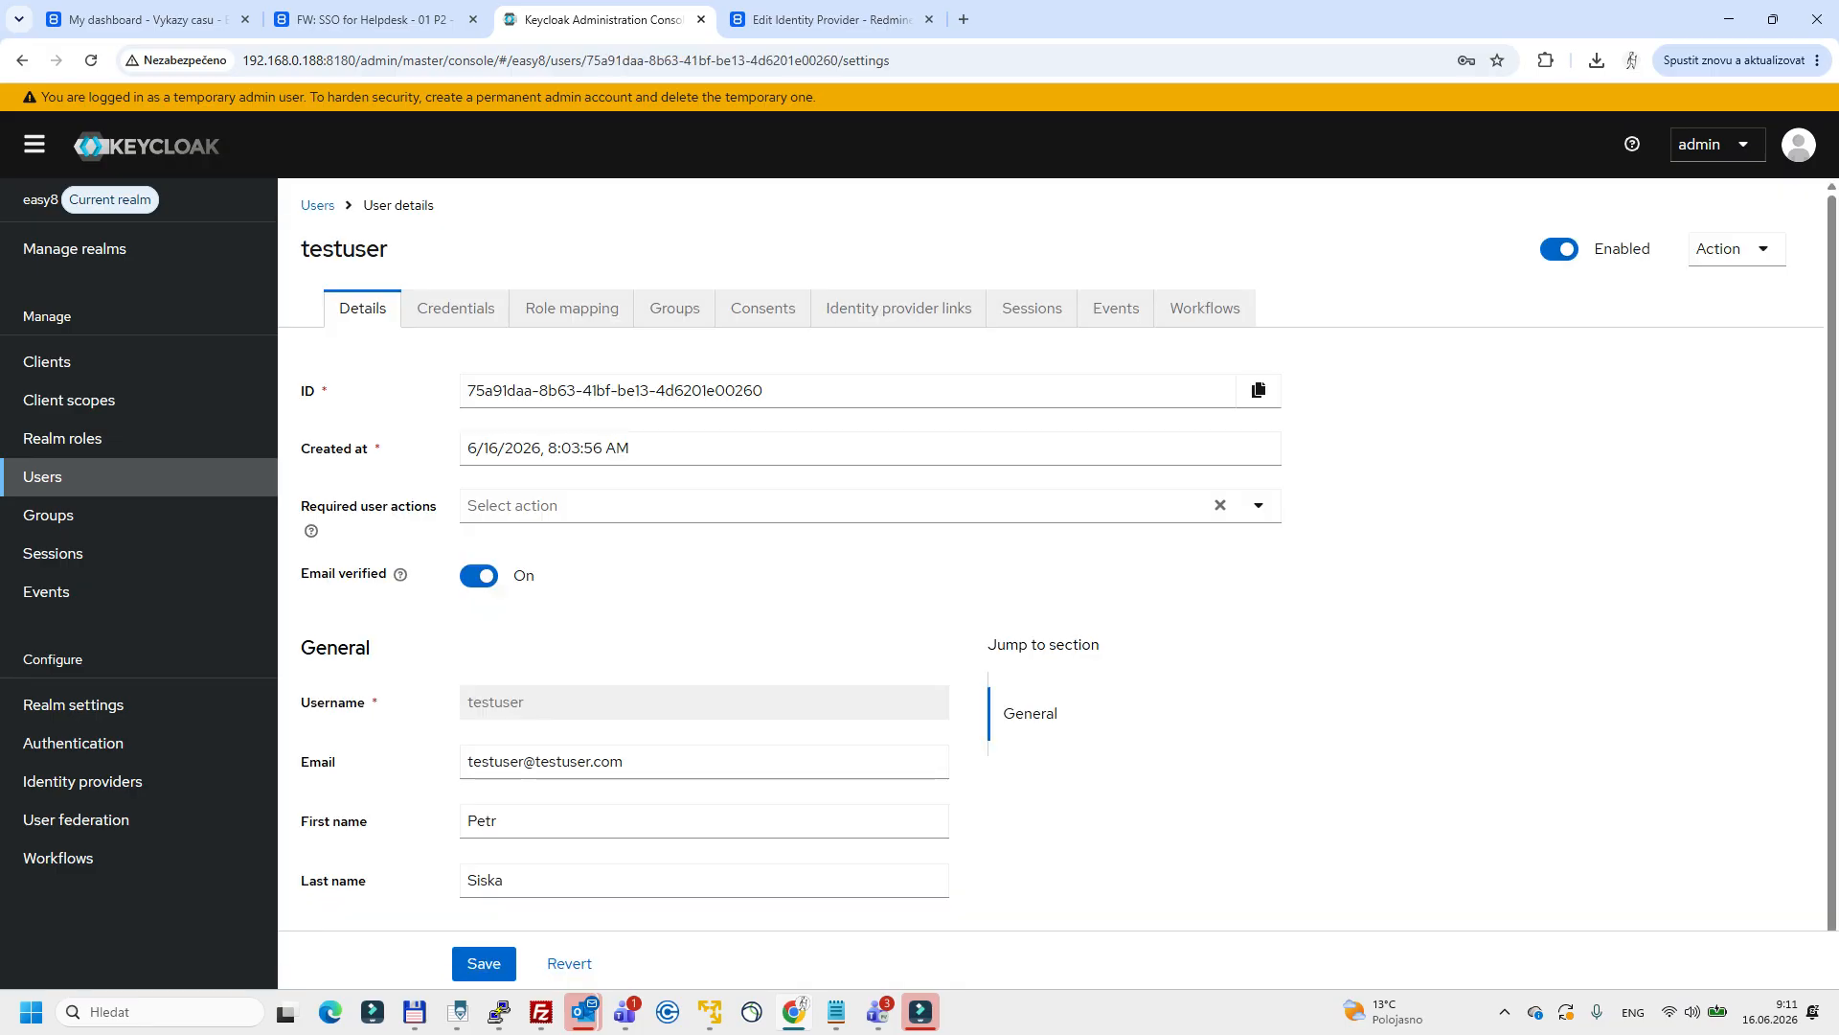
pyautogui.click(455, 307)
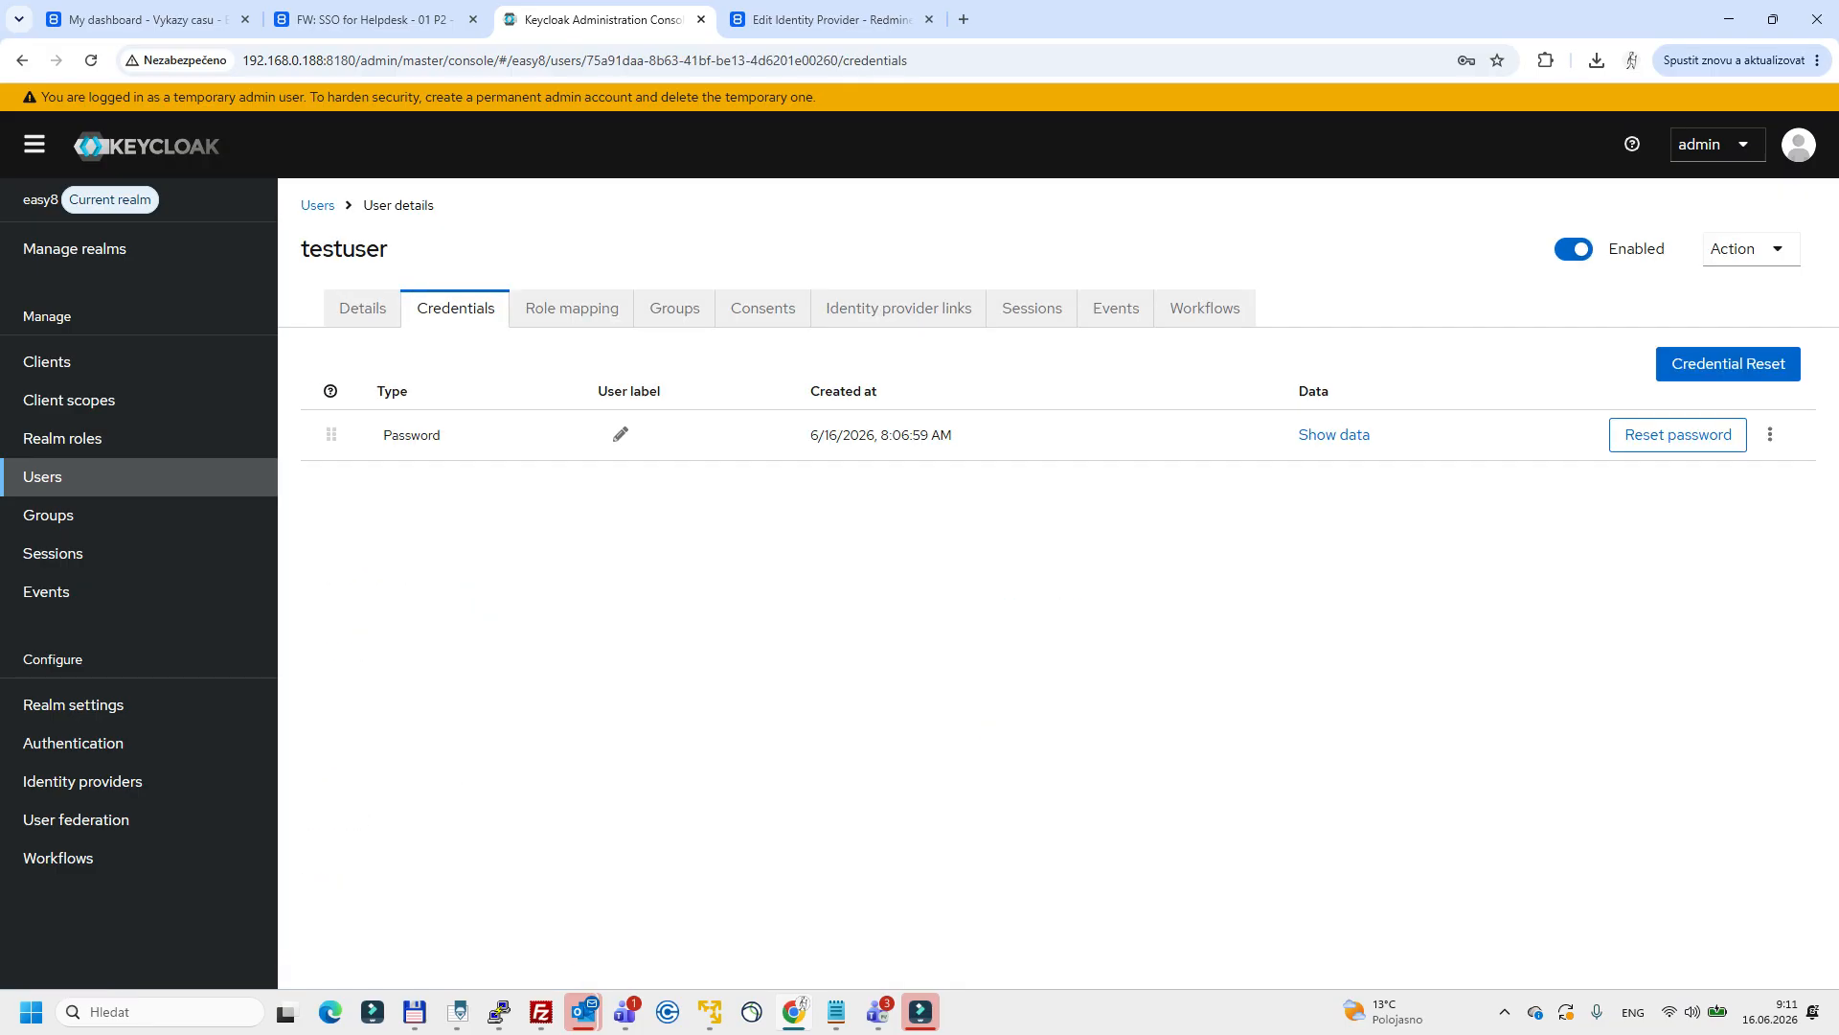
# Check the email in testuser's details and return to the realm's user list.
pyautogui.click(363, 309)
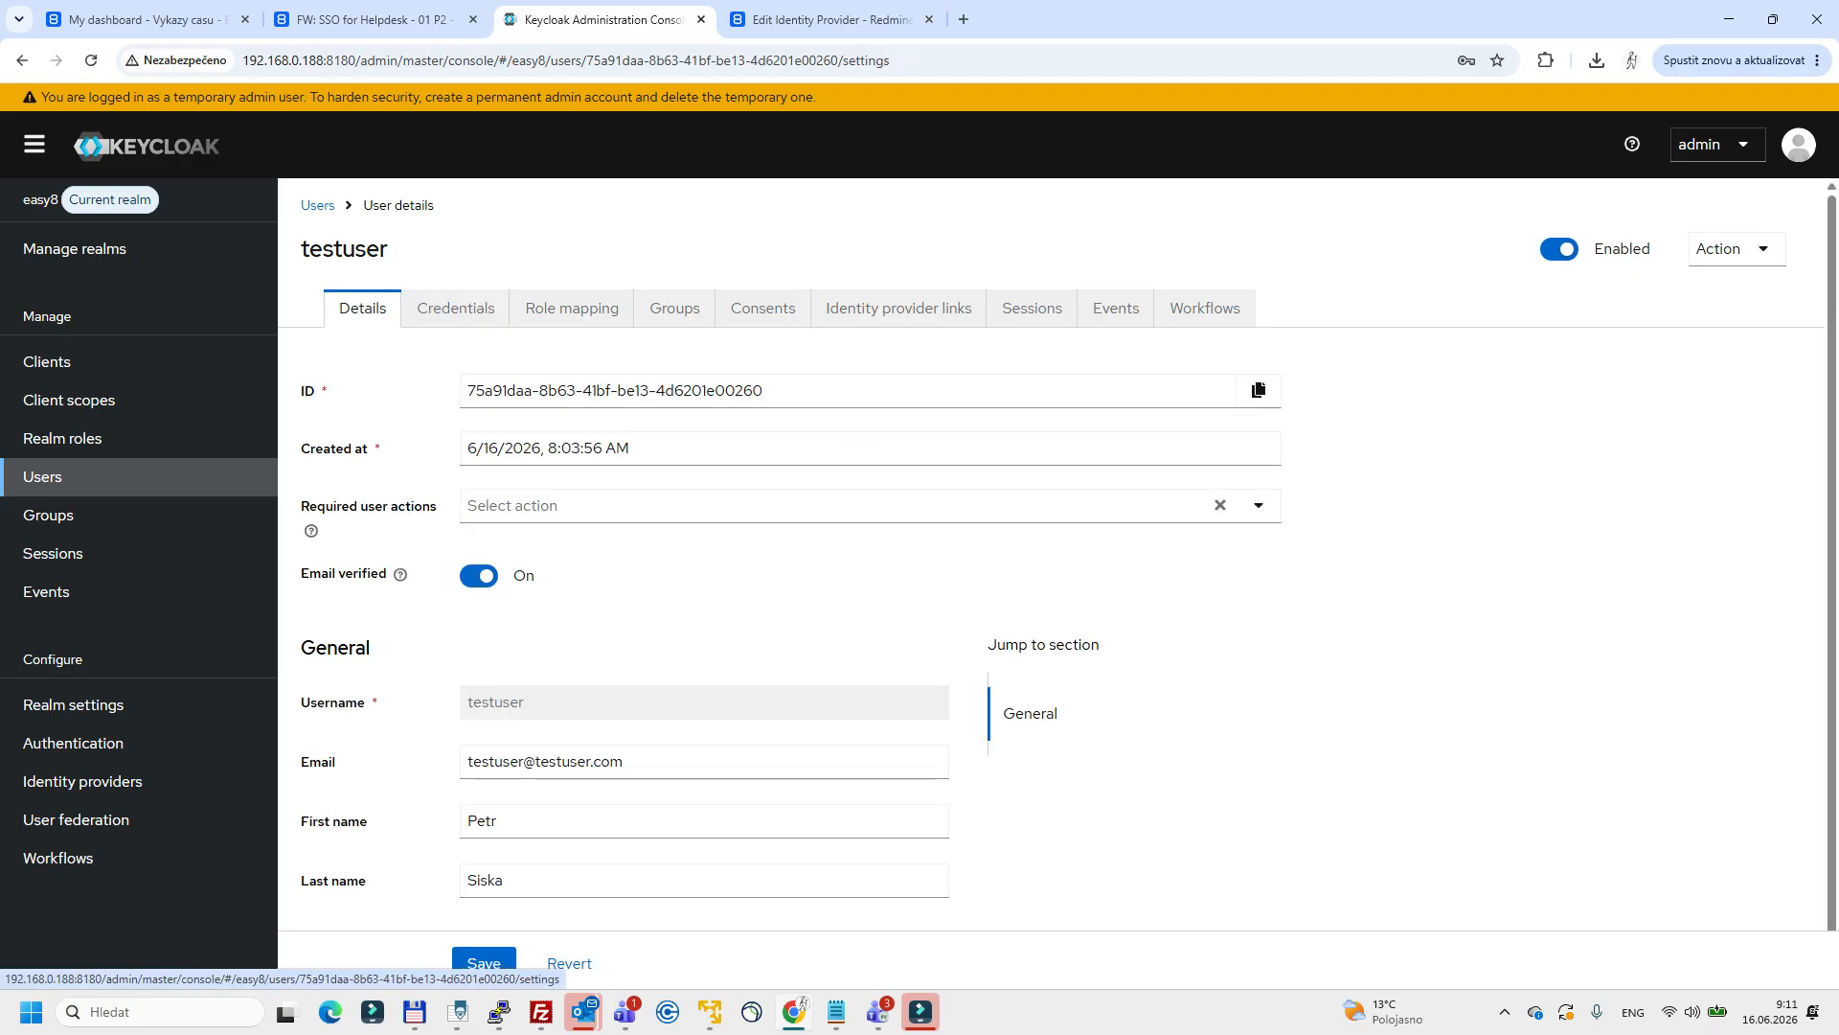
pyautogui.moveTo(647, 763); pyautogui.dragTo(451, 762)
pyautogui.click(450, 762)
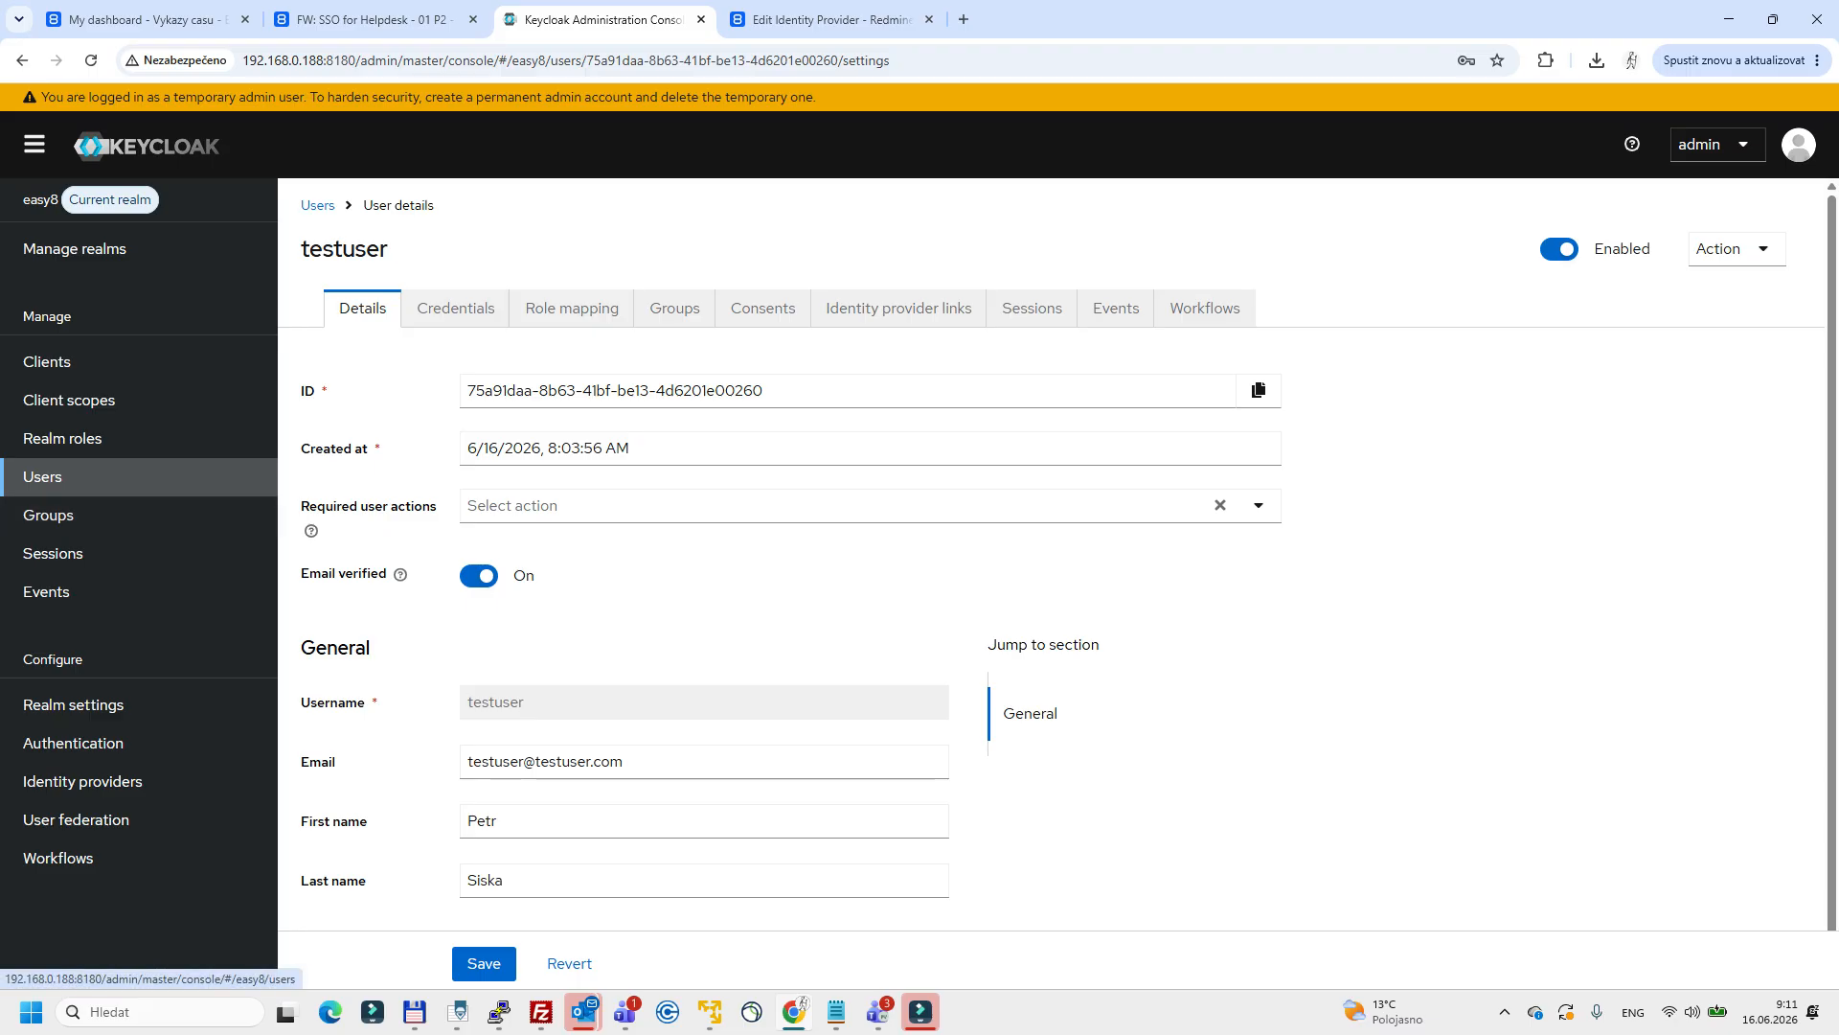
pyautogui.click(57, 476)
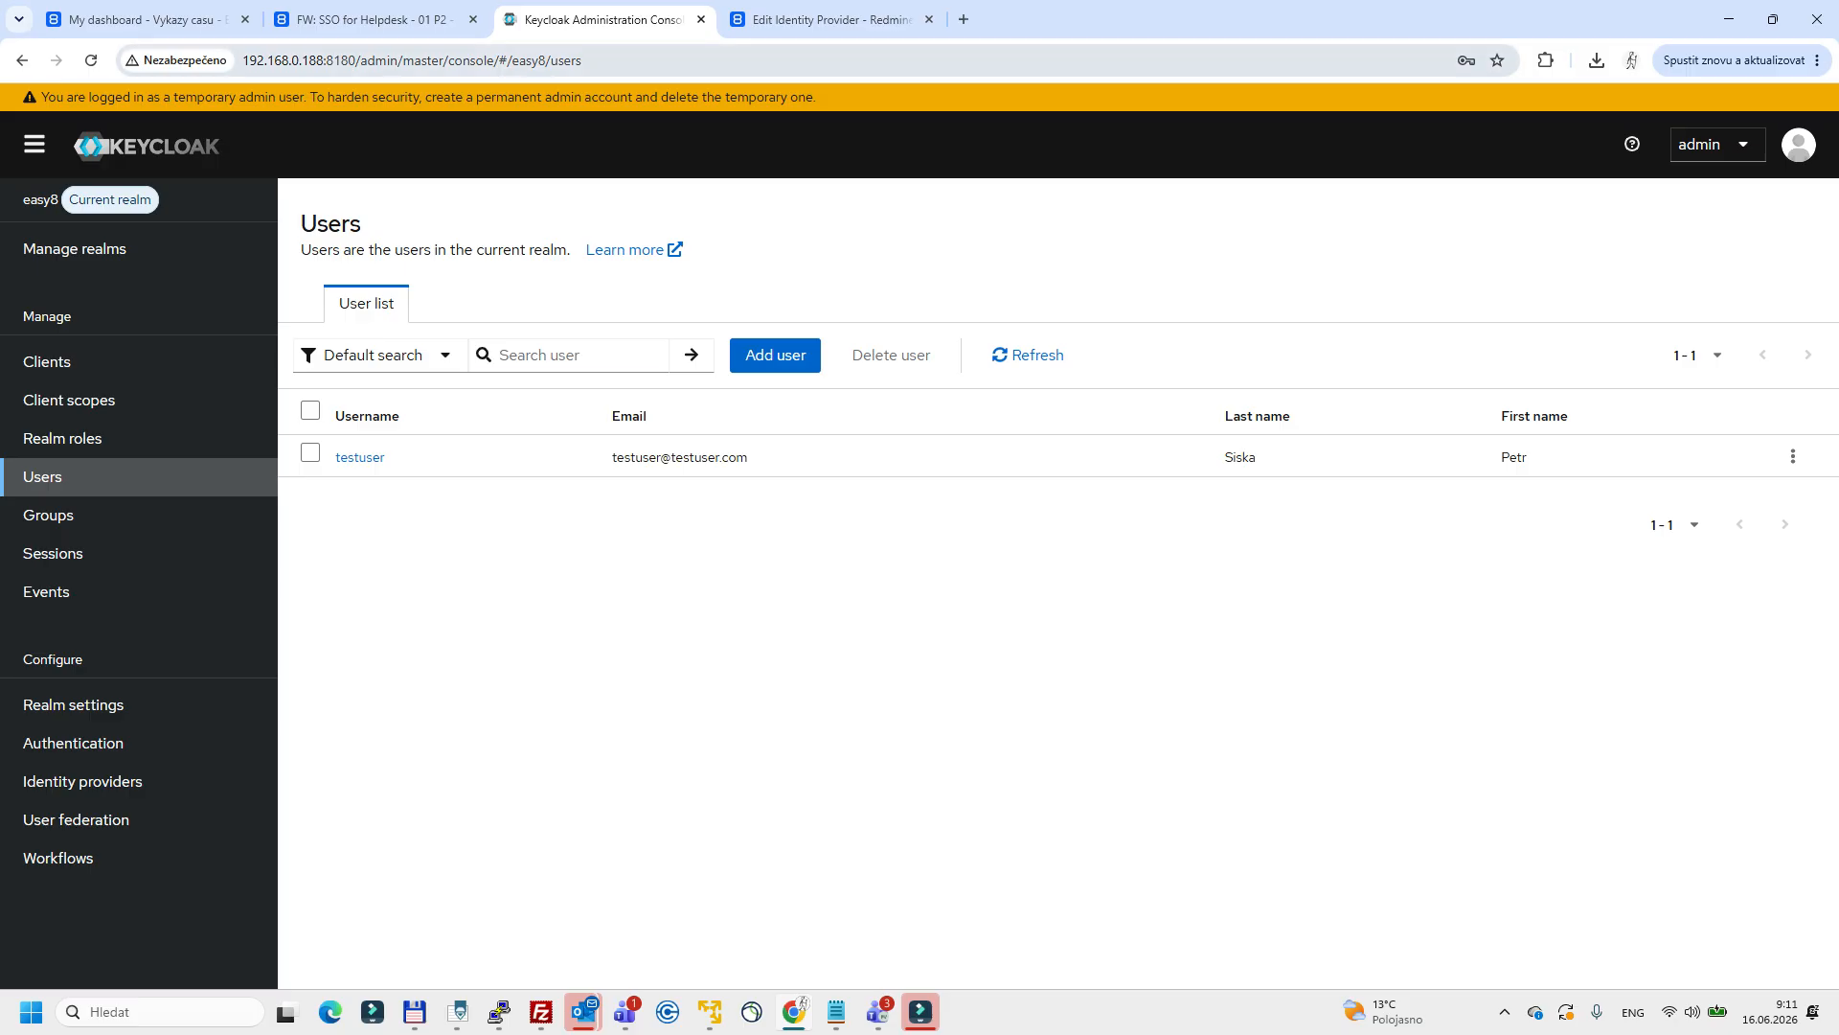
# Switch to Easy Redmine, sign out of the current account and go back to the home page.
pyautogui.hotkey('ctrl', 'Tab')
pyautogui.click(1729, 111)
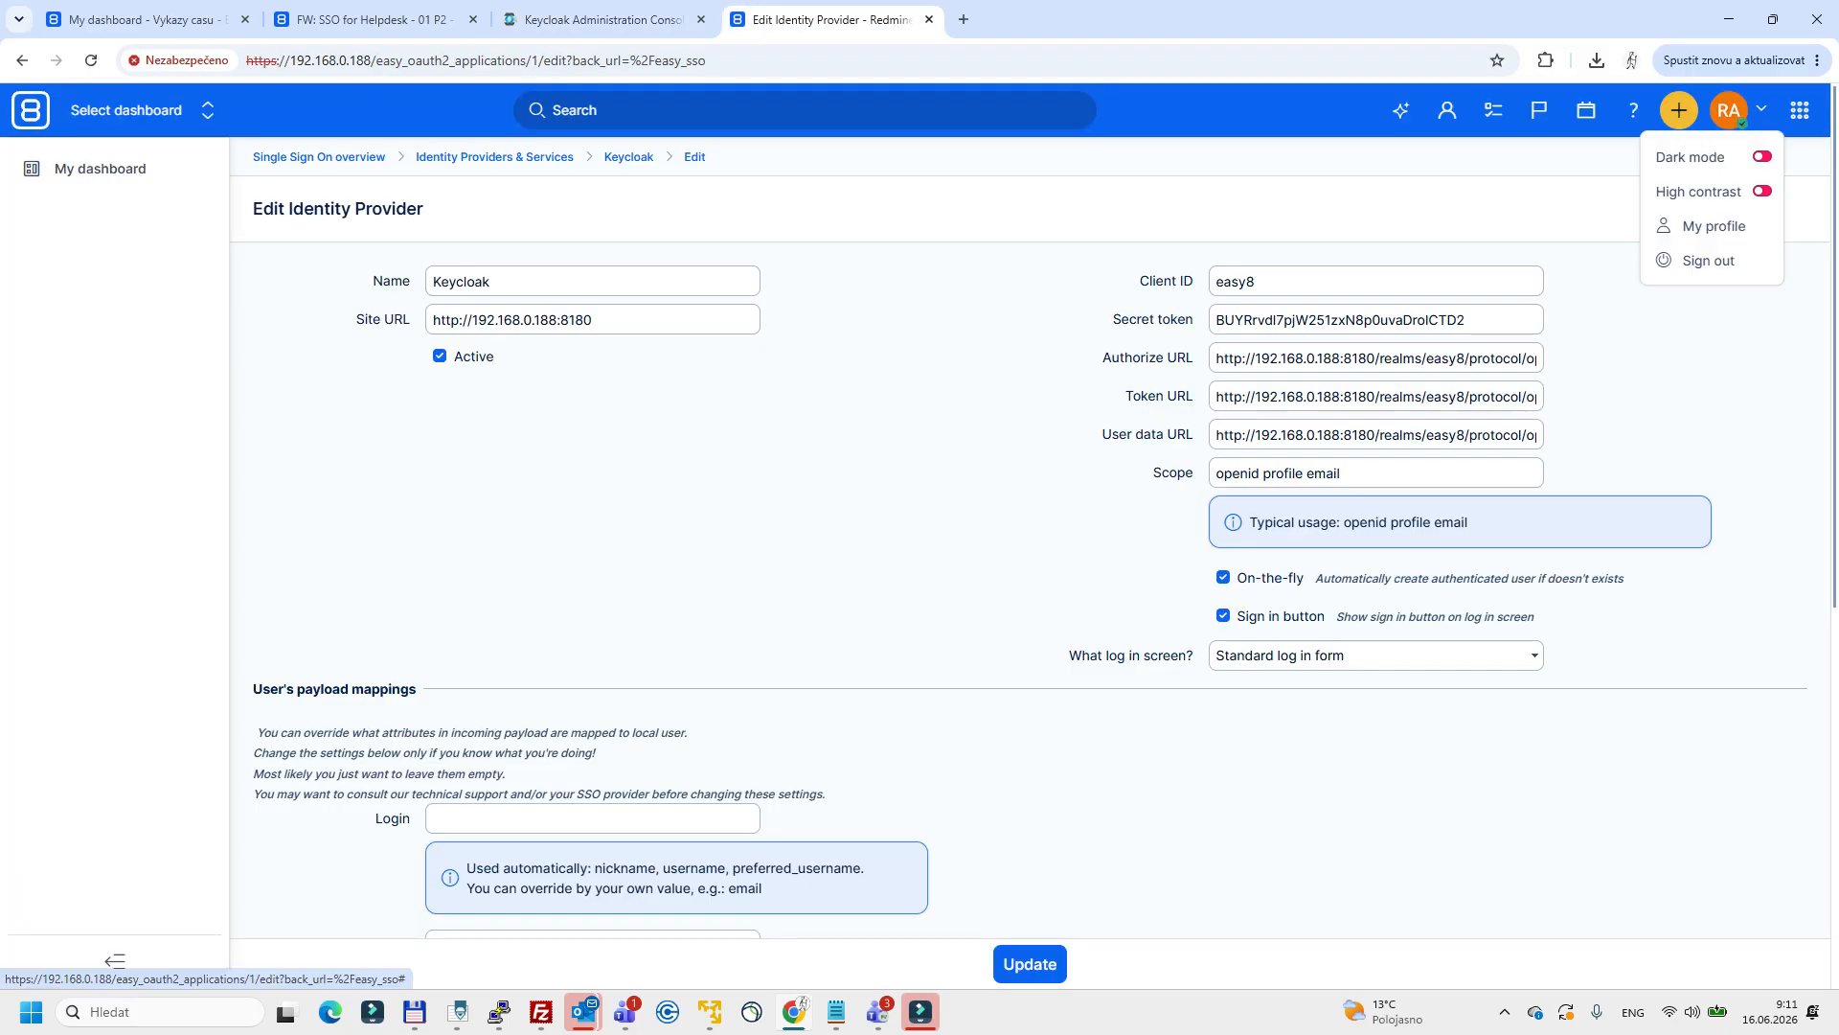
pyautogui.click(1702, 259)
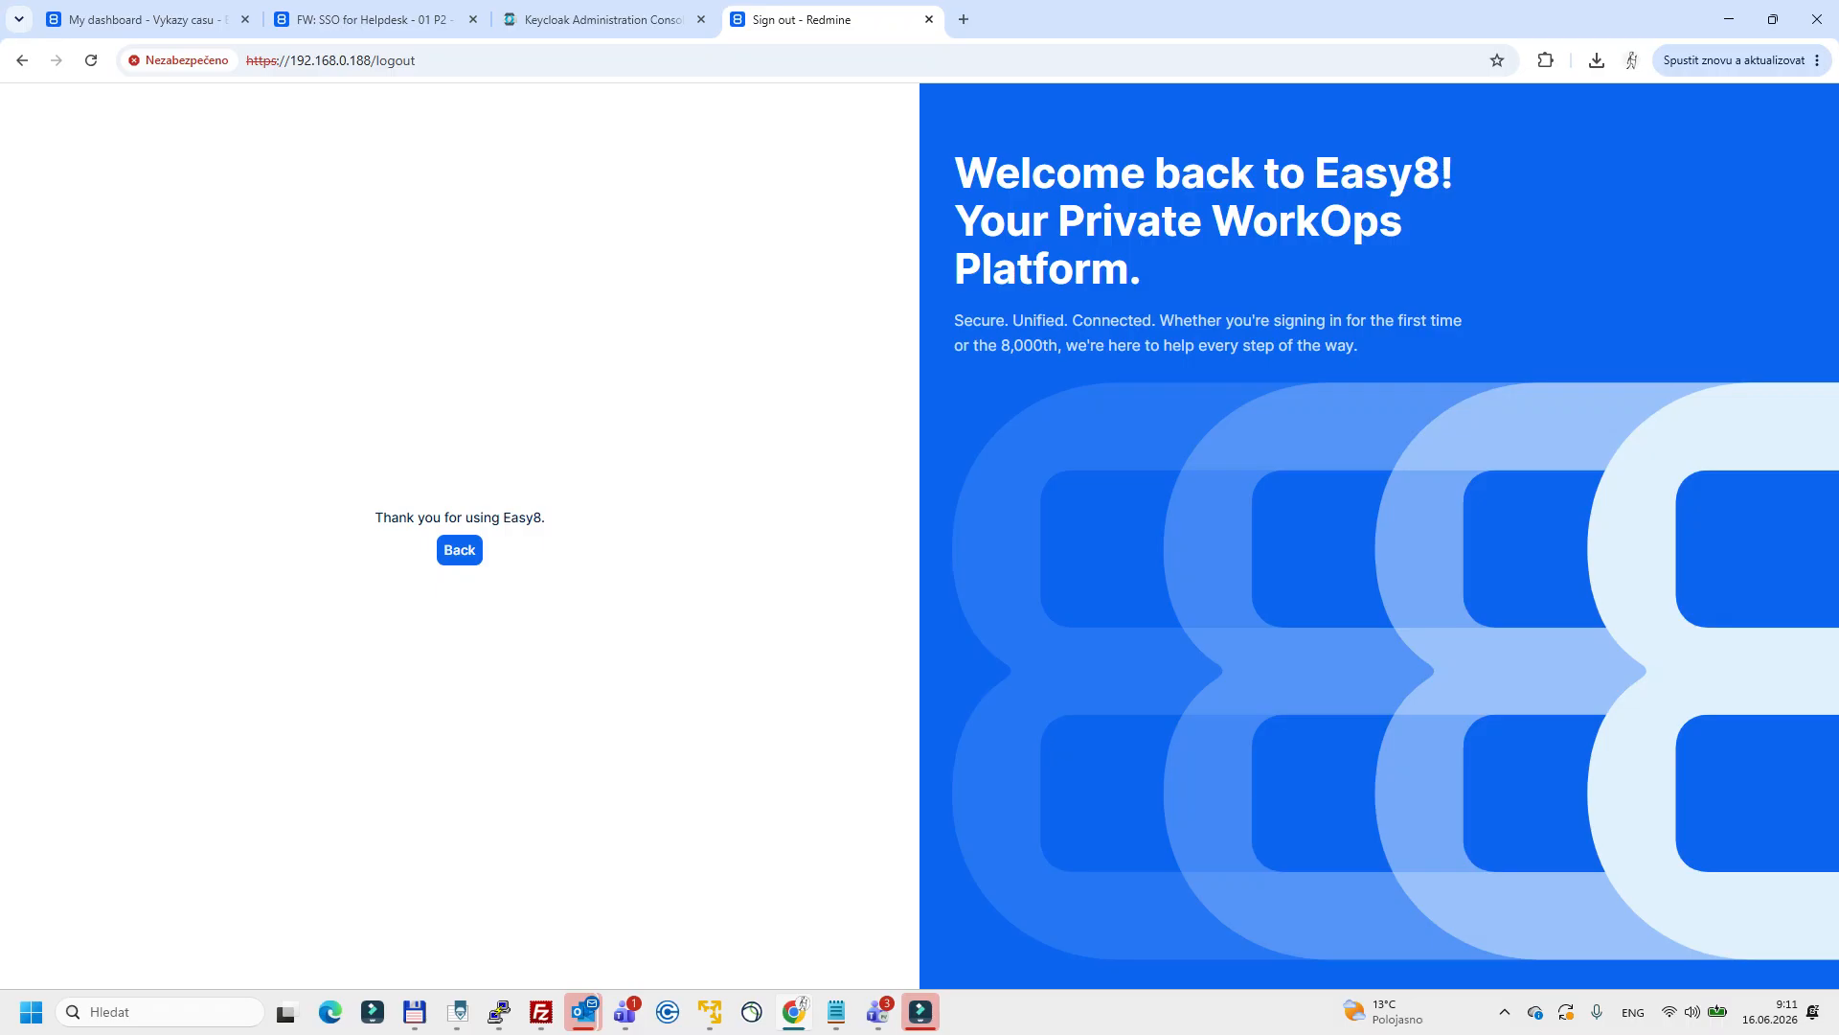
pyautogui.click(460, 549)
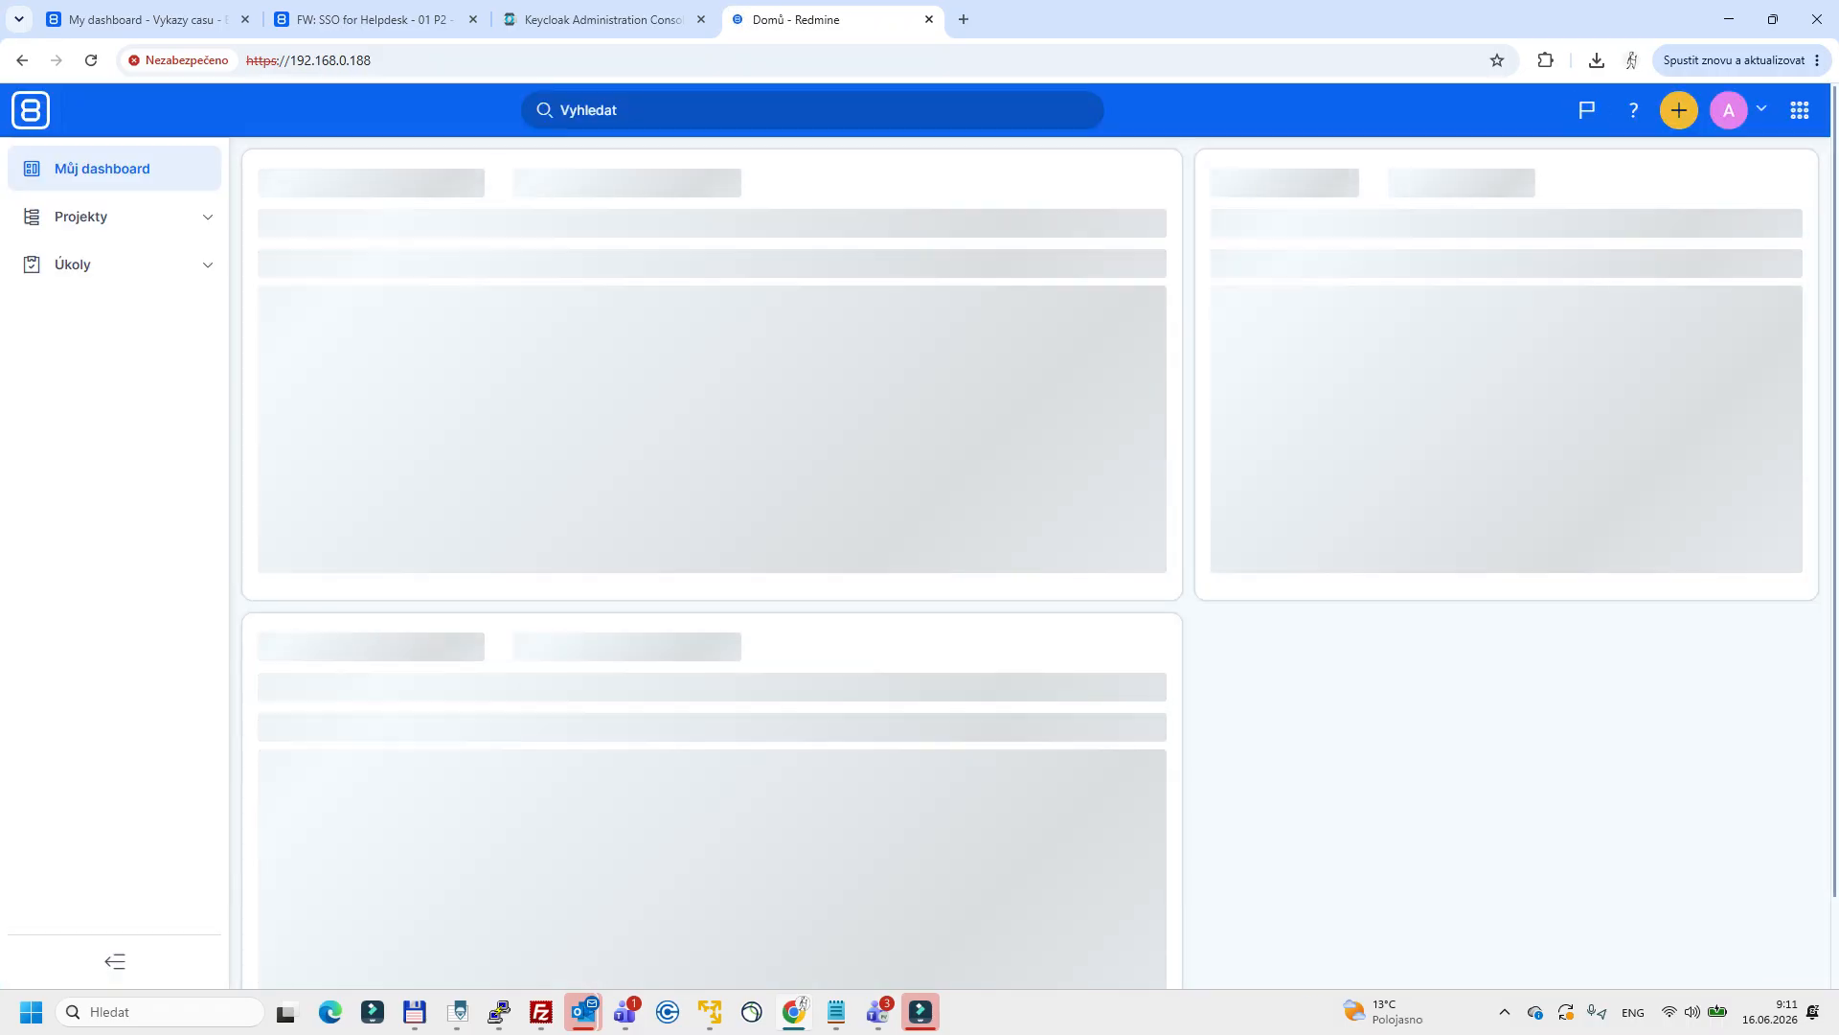
# Open the Easy8 login page and choose to sign in through Keycloak.
pyautogui.click(1729, 110)
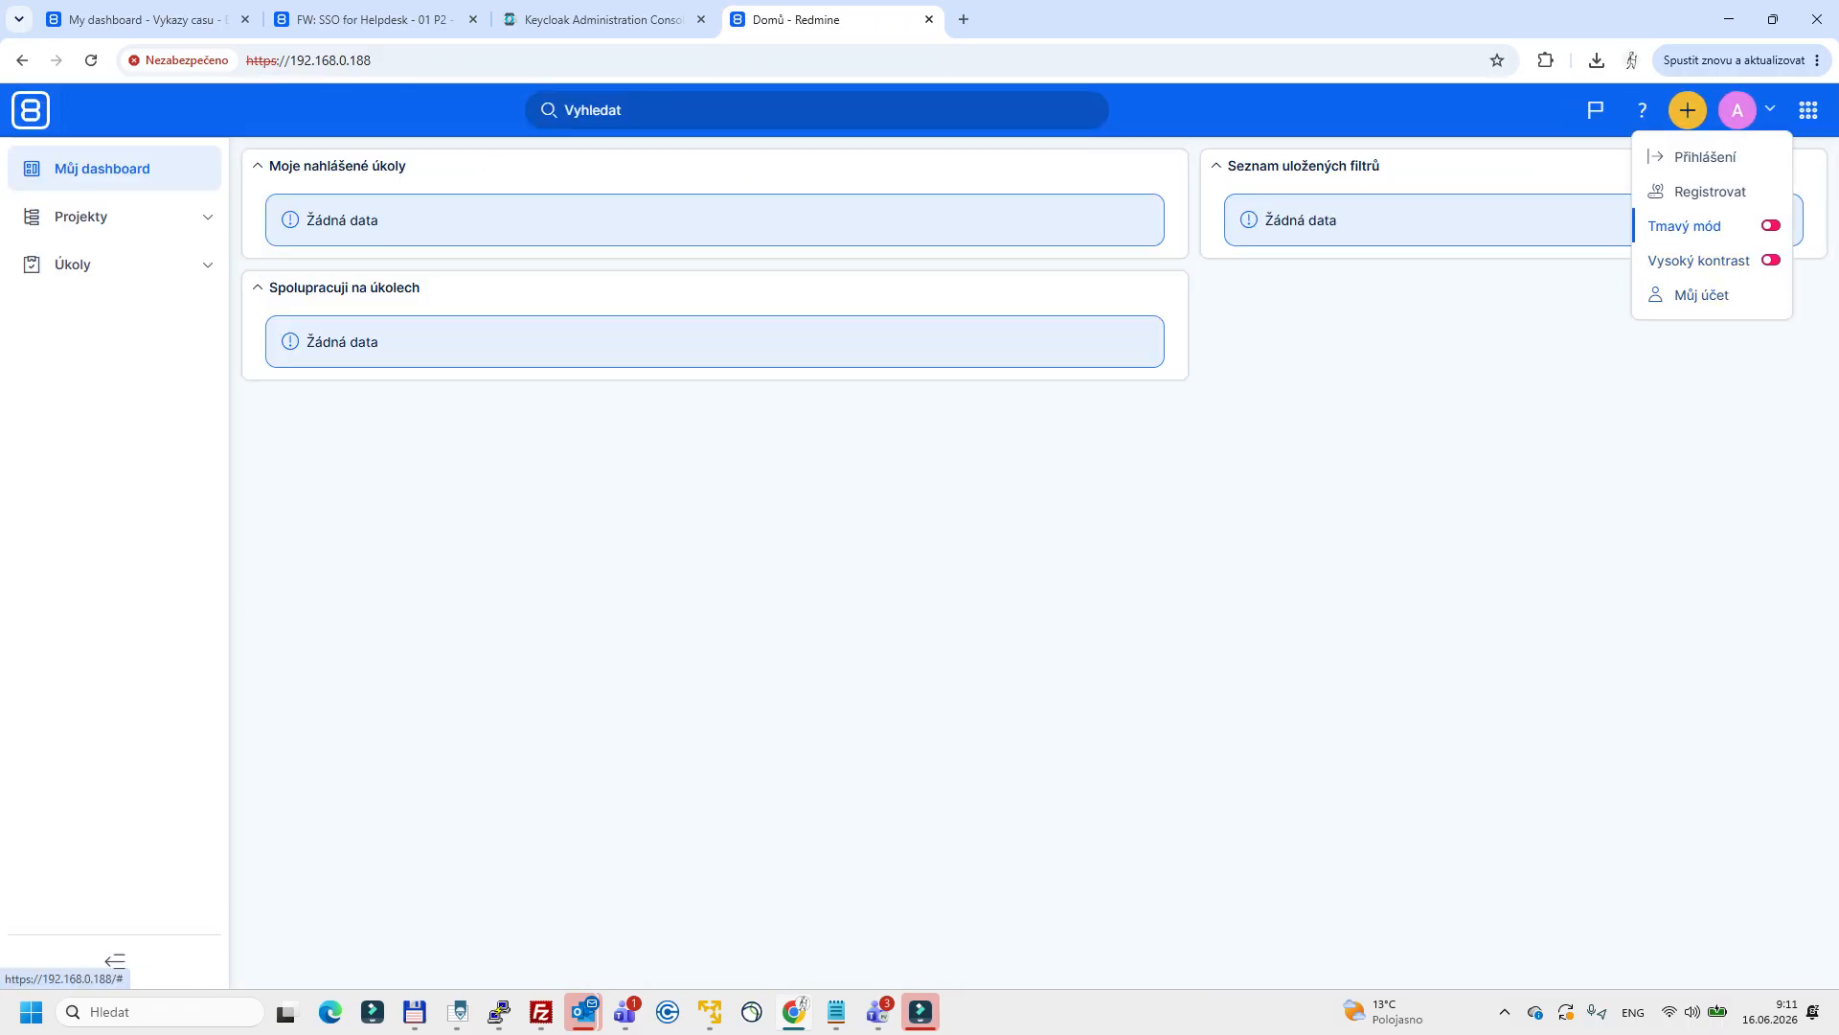
pyautogui.click(1706, 157)
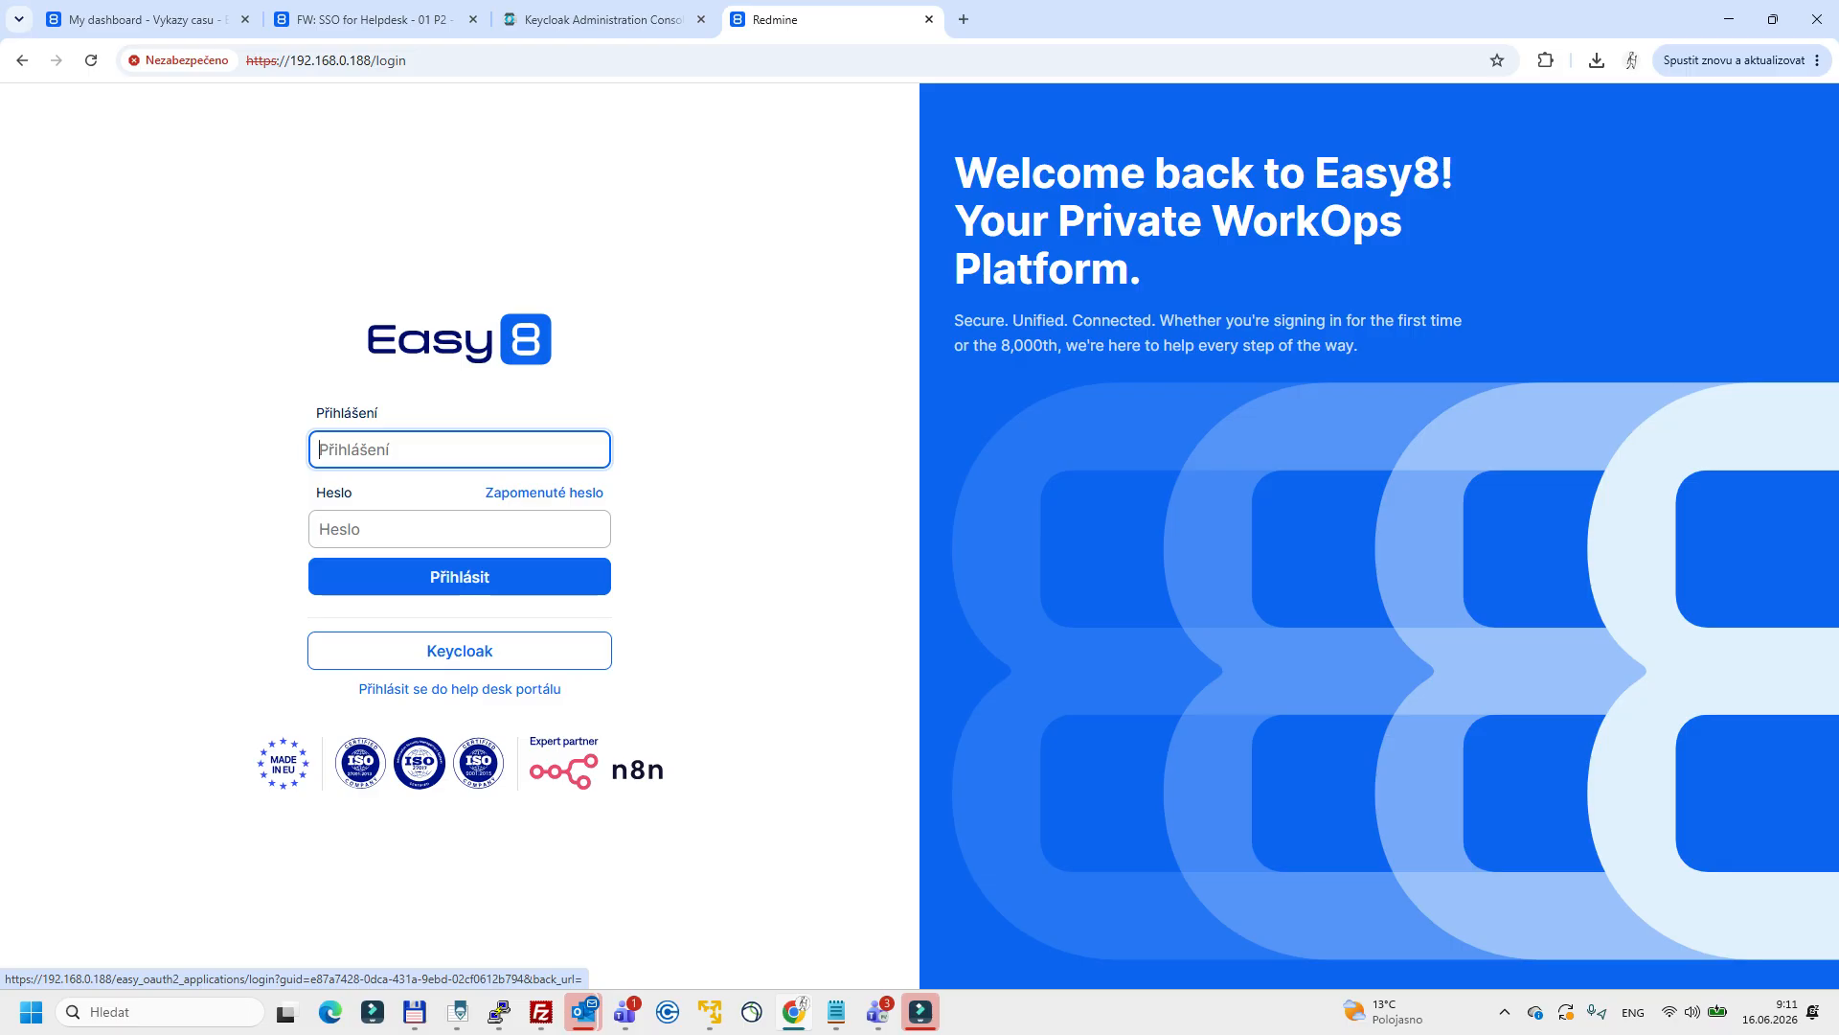
pyautogui.click(460, 650)
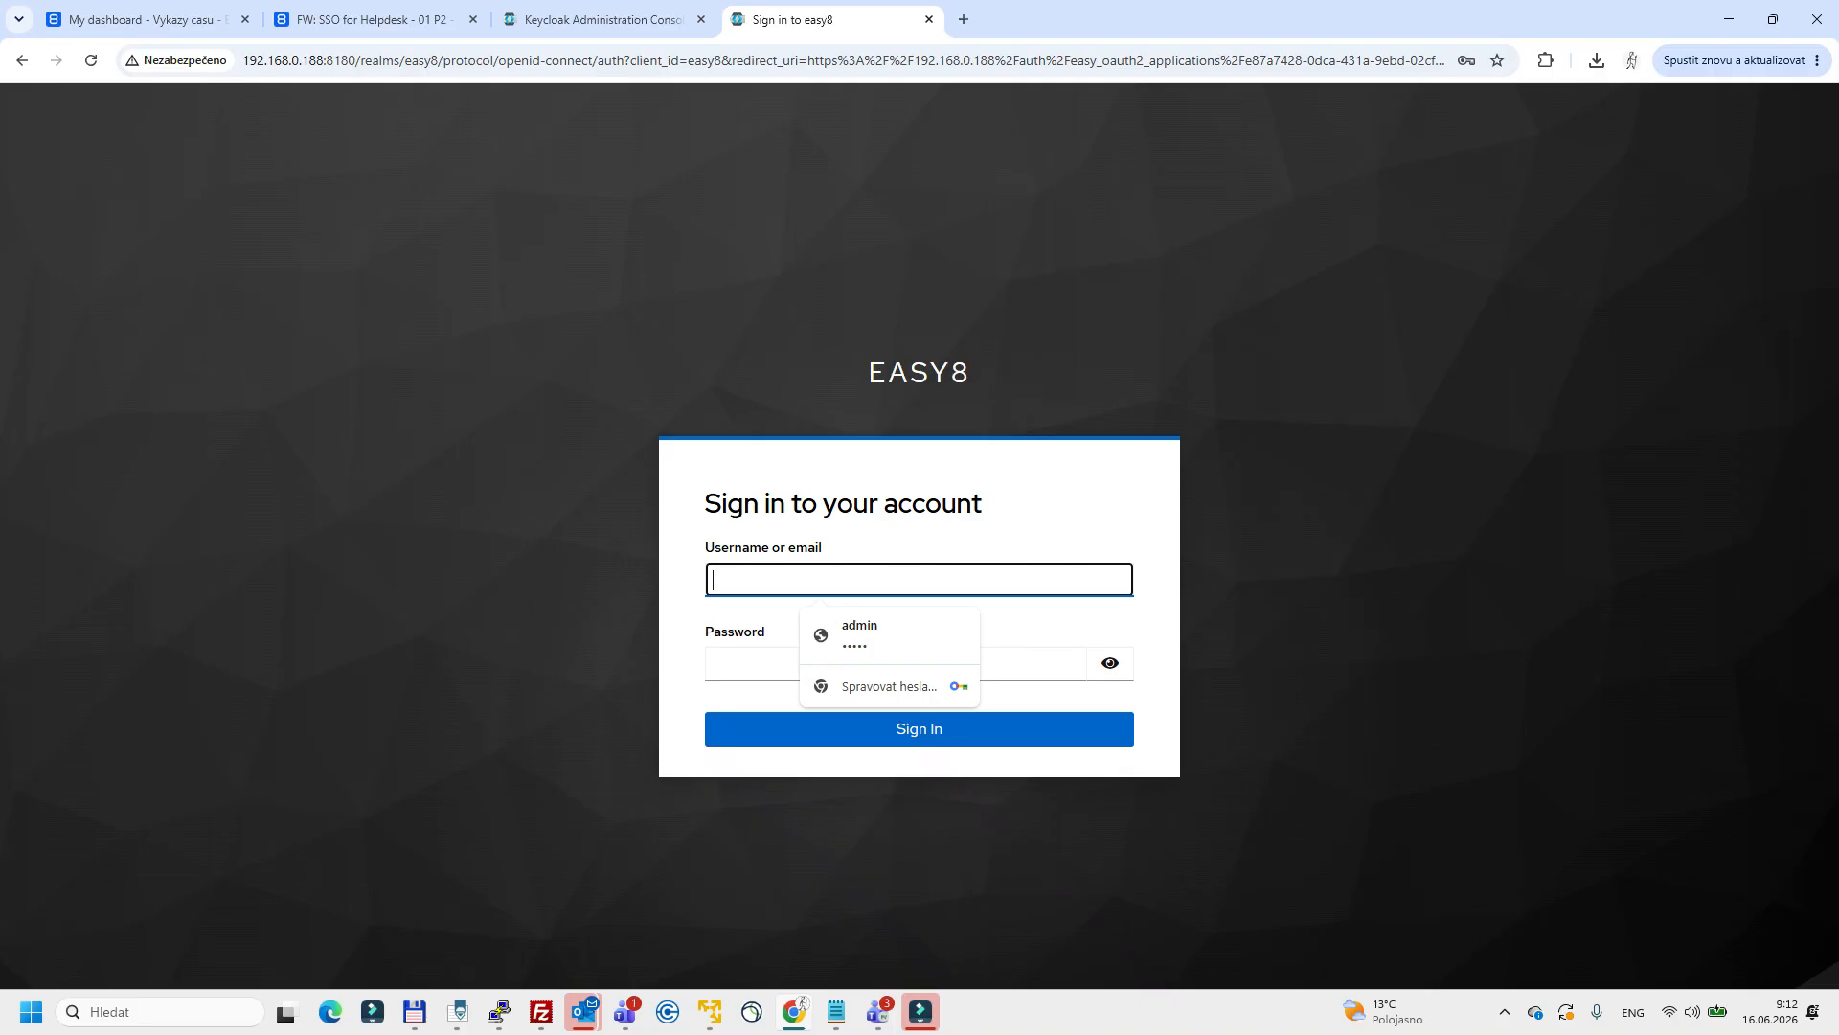
# Copy the username testuser from the Notepad note into the username field of the Keycloak sign-in form.
pyautogui.hotkey('alt', 'Tab')
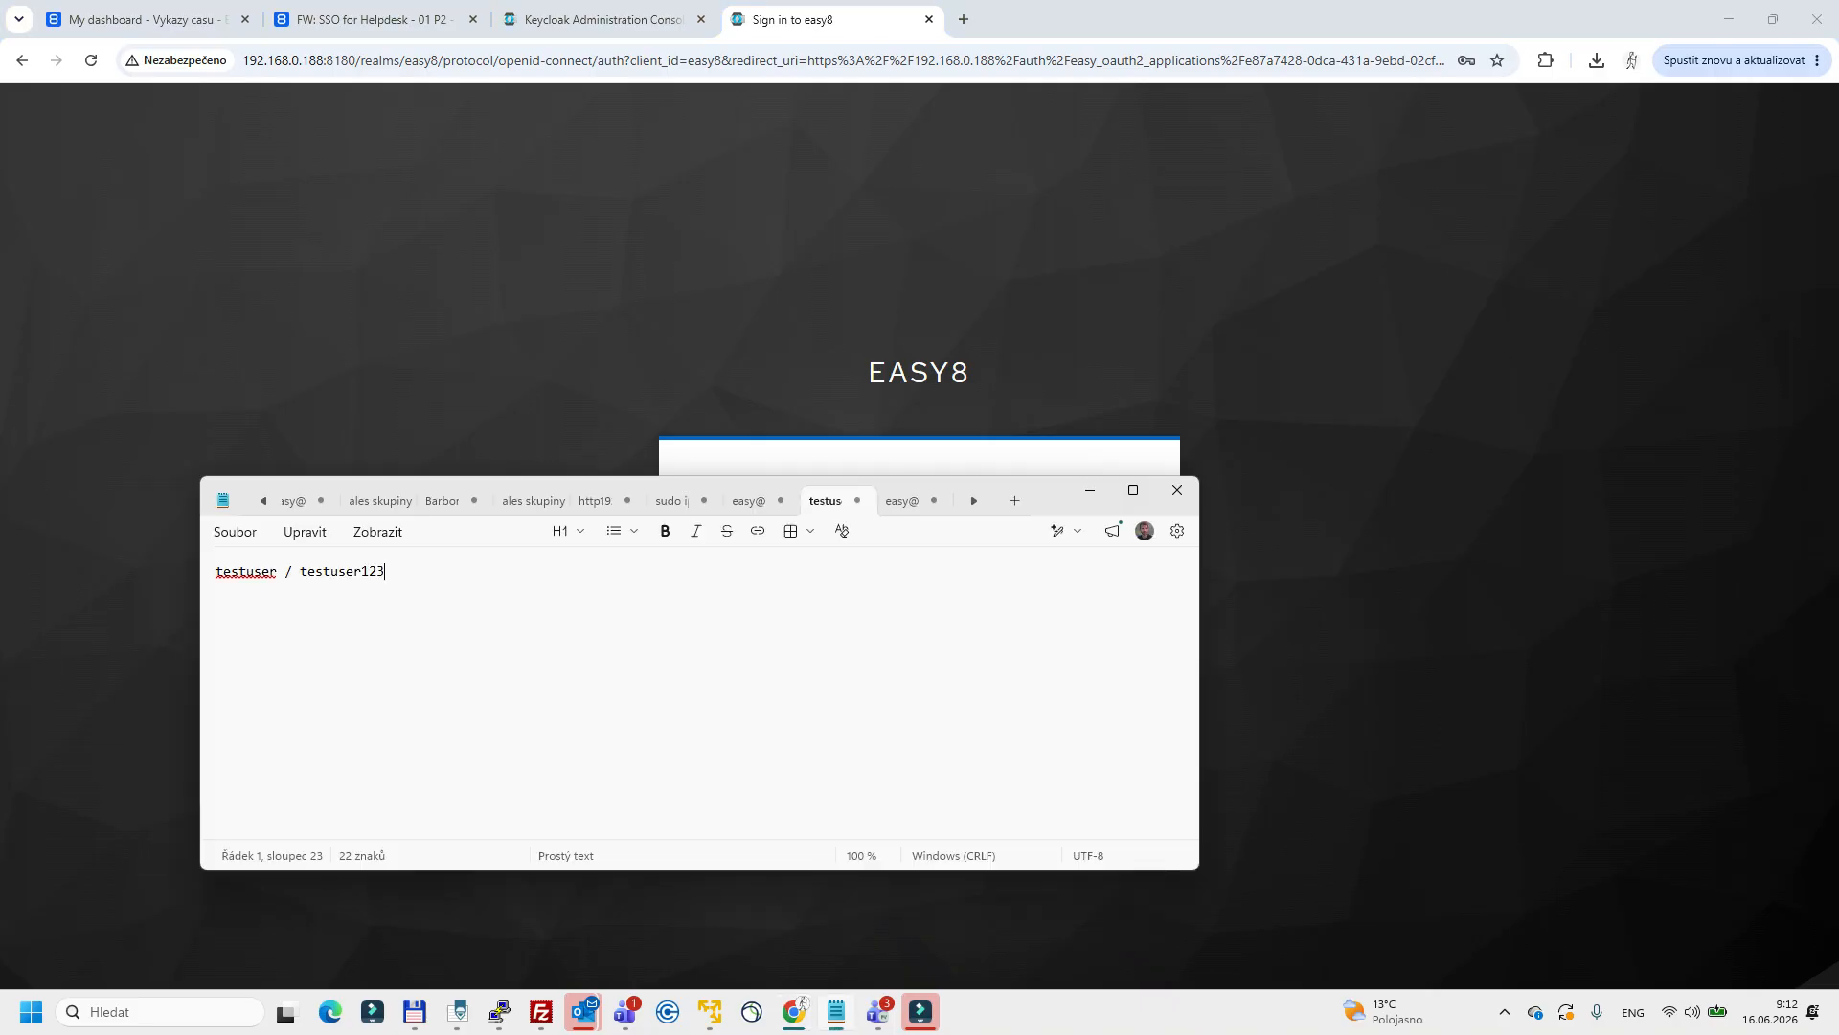
pyautogui.doubleClick(246, 571)
pyautogui.hotkey('ctrl', 'c')
pyautogui.hotkey('alt', 'Tab')
pyautogui.hotkey('ctrl', 'v')
# Copy the account password from the Notepad note into the Keycloak sign-in form, sign in and dismiss the browser's offer to save it.
pyautogui.hotkey('alt', 'Tab')
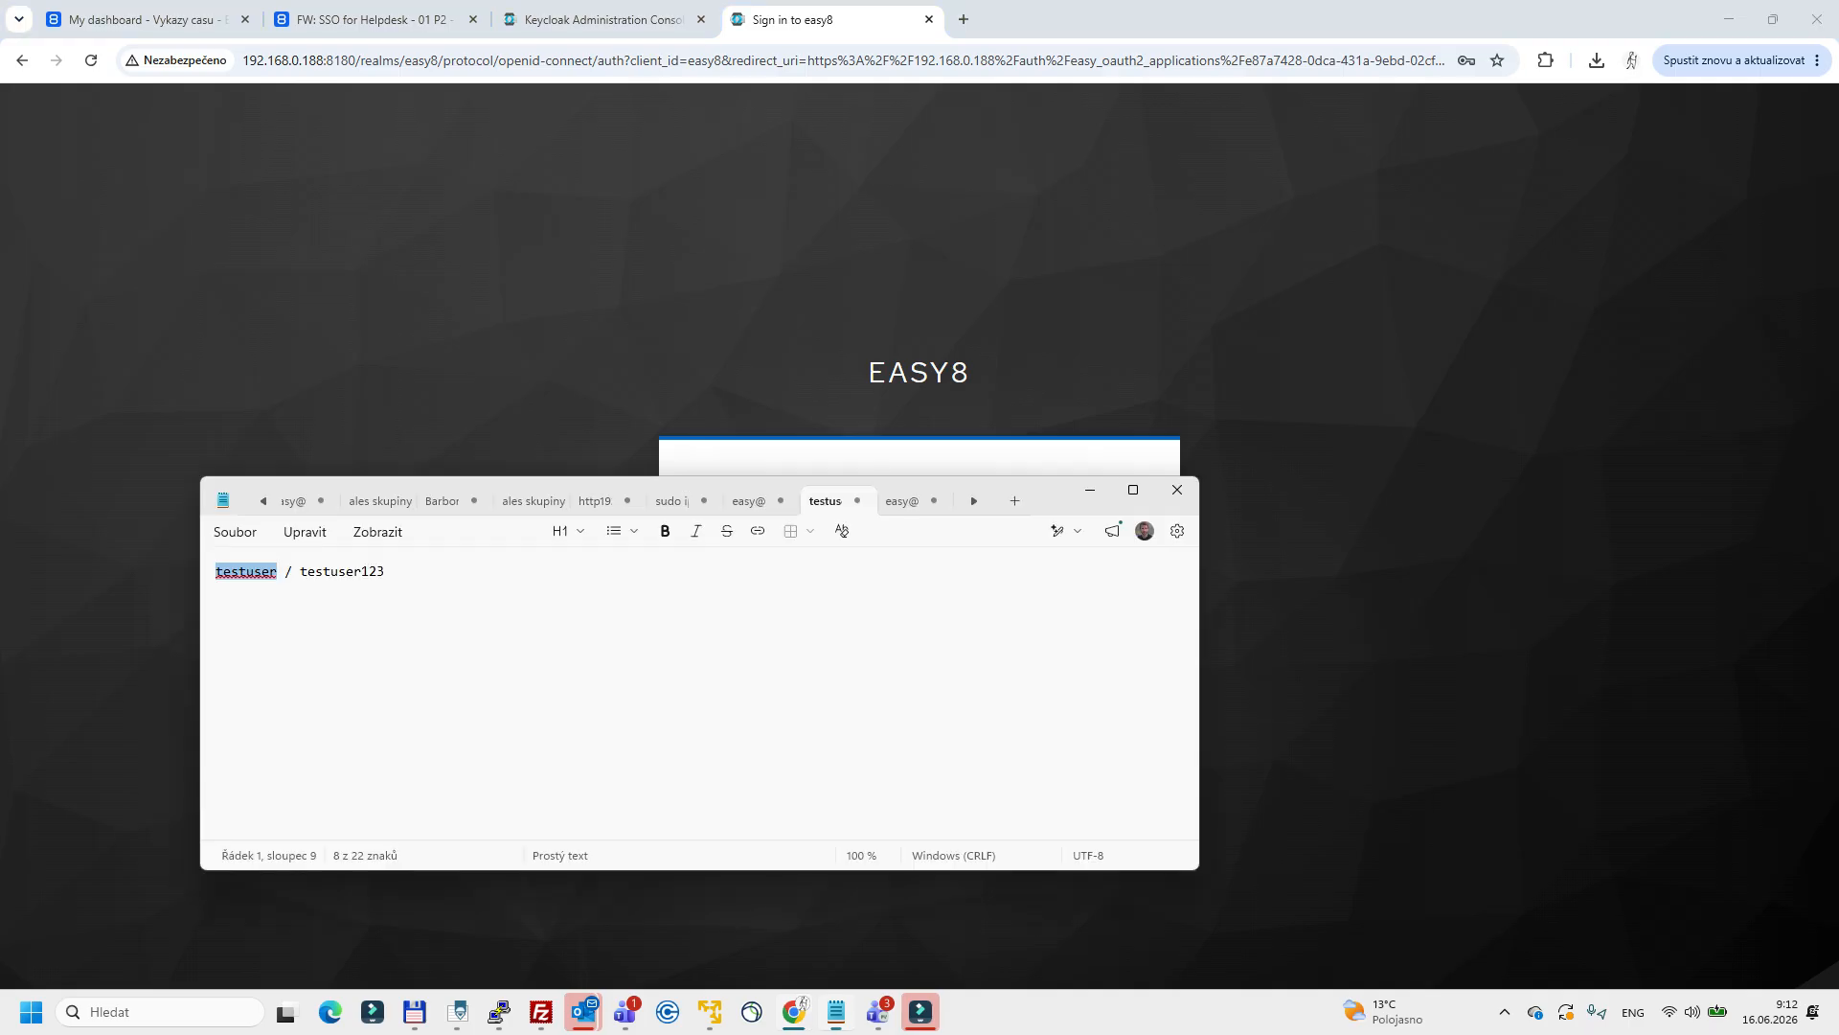
pyautogui.doubleClick(352, 572)
pyautogui.hotkey('ctrl', 'c')
pyautogui.hotkey('alt', 'Tab')
pyautogui.press('Tab')
pyautogui.hotkey('ctrl', 'v')
pyautogui.press('Return')
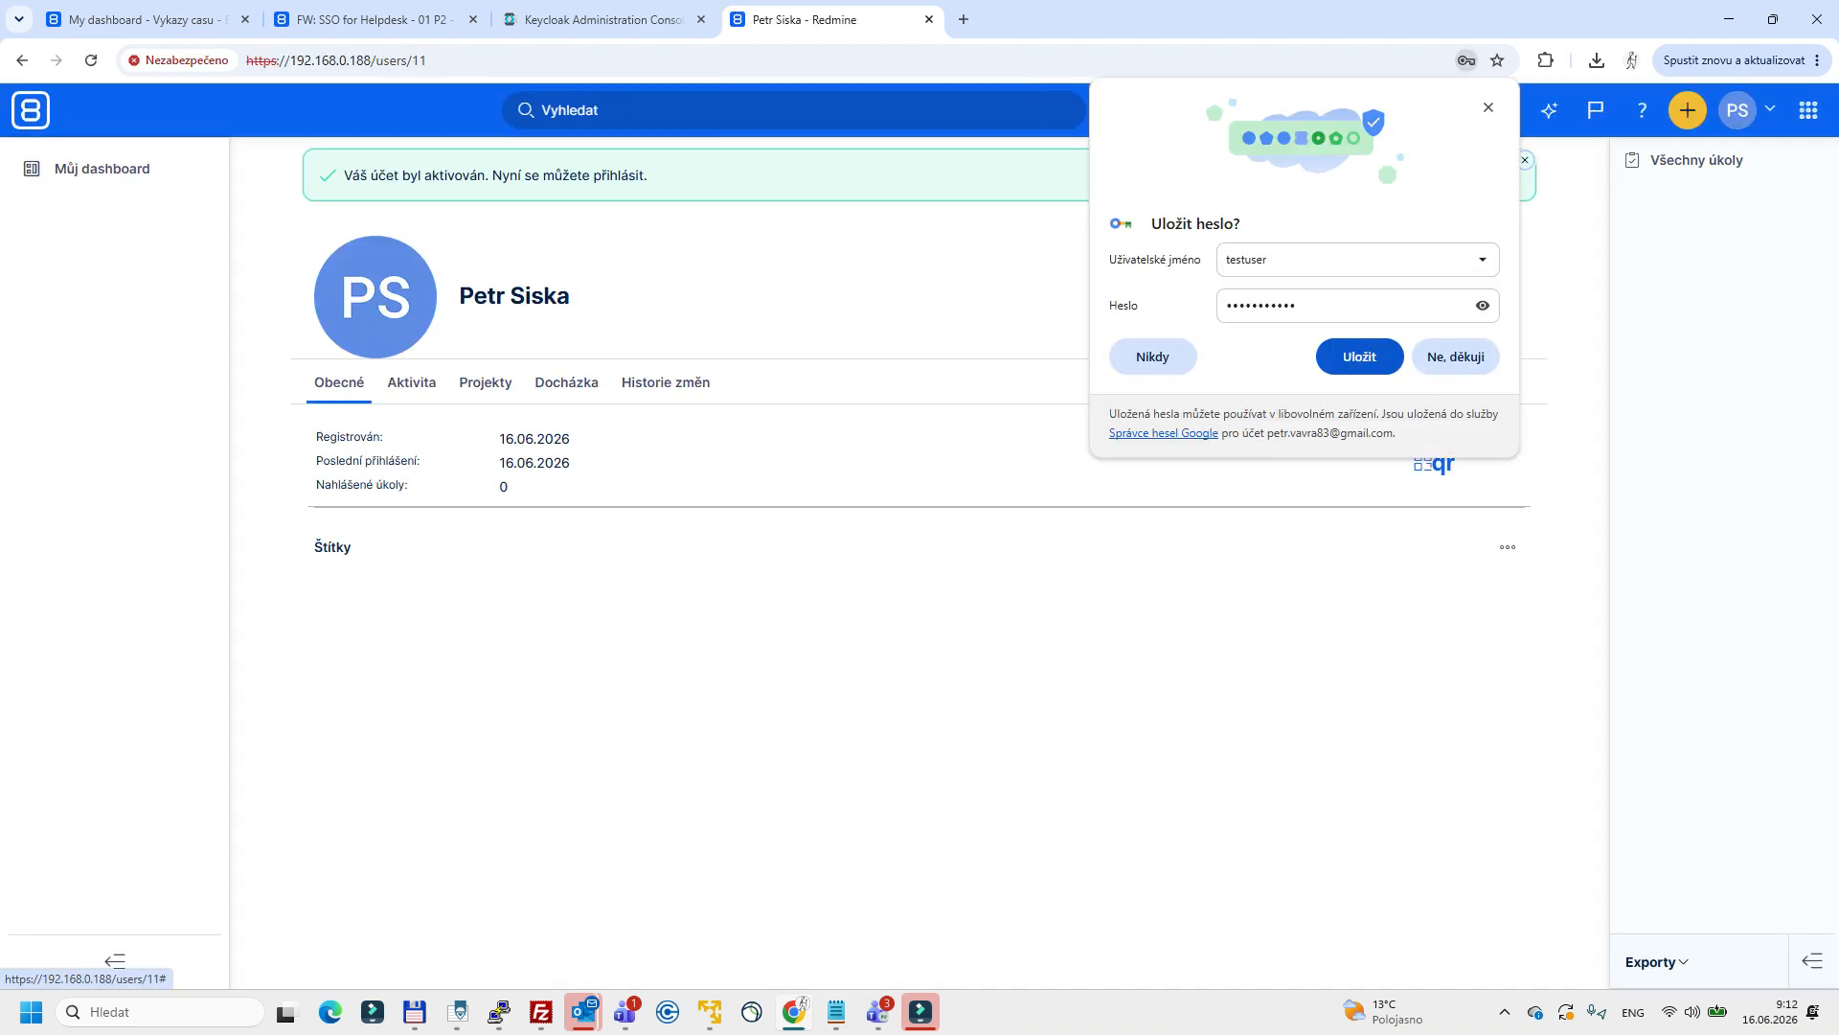
pyautogui.press('Return')
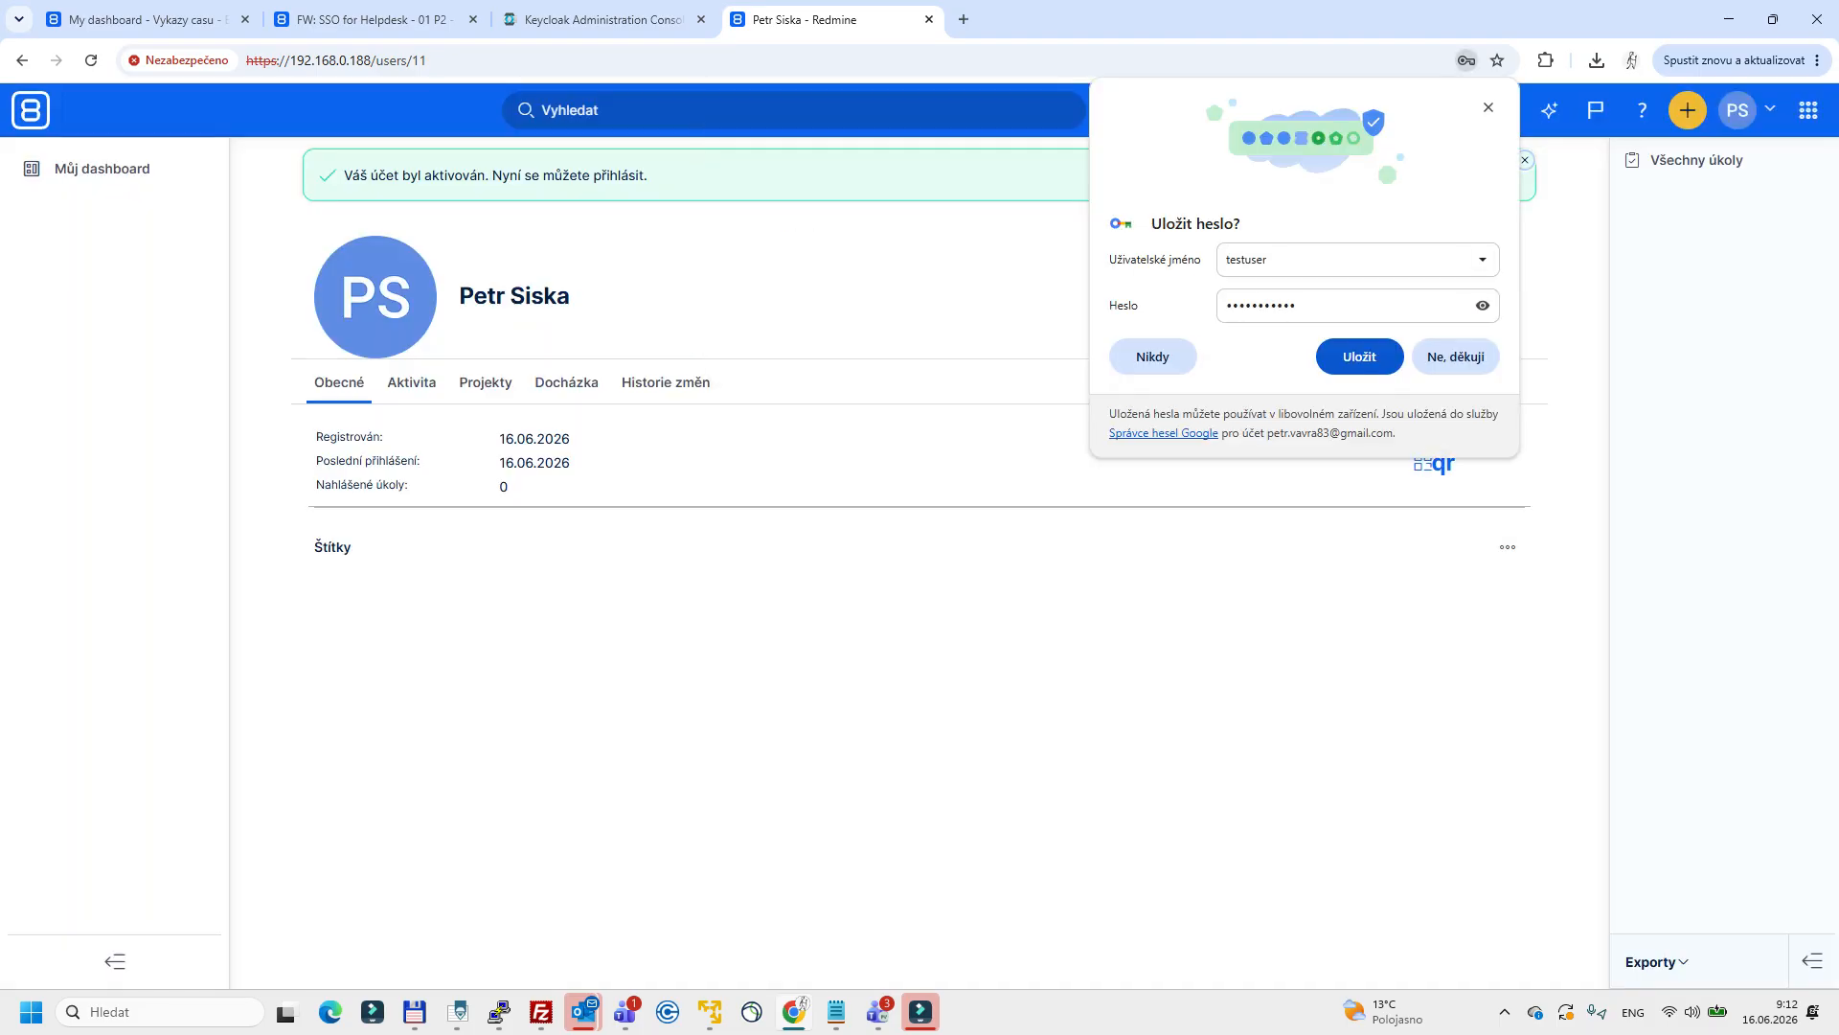
pyautogui.click(1489, 108)
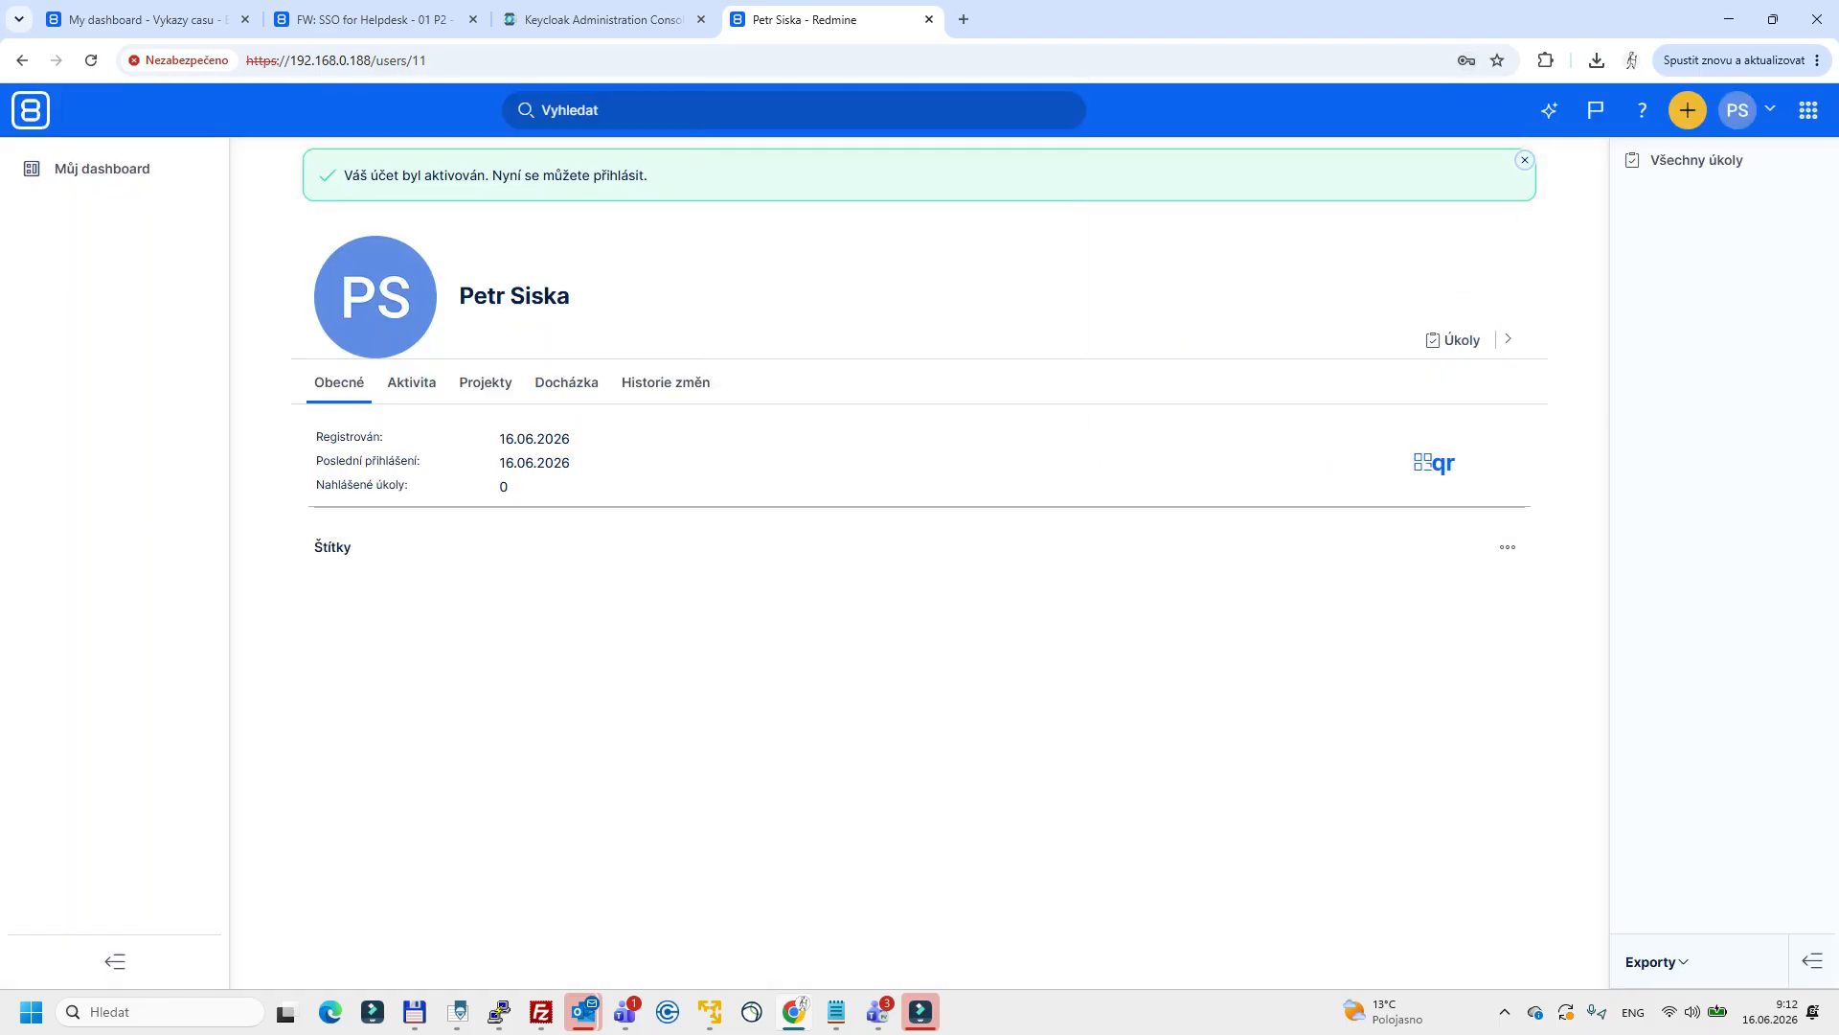
# Compare the name on the signed-in Easy8 profile with the first and last name in testuser's Keycloak details.
pyautogui.moveTo(460, 297); pyautogui.dragTo(572, 297)
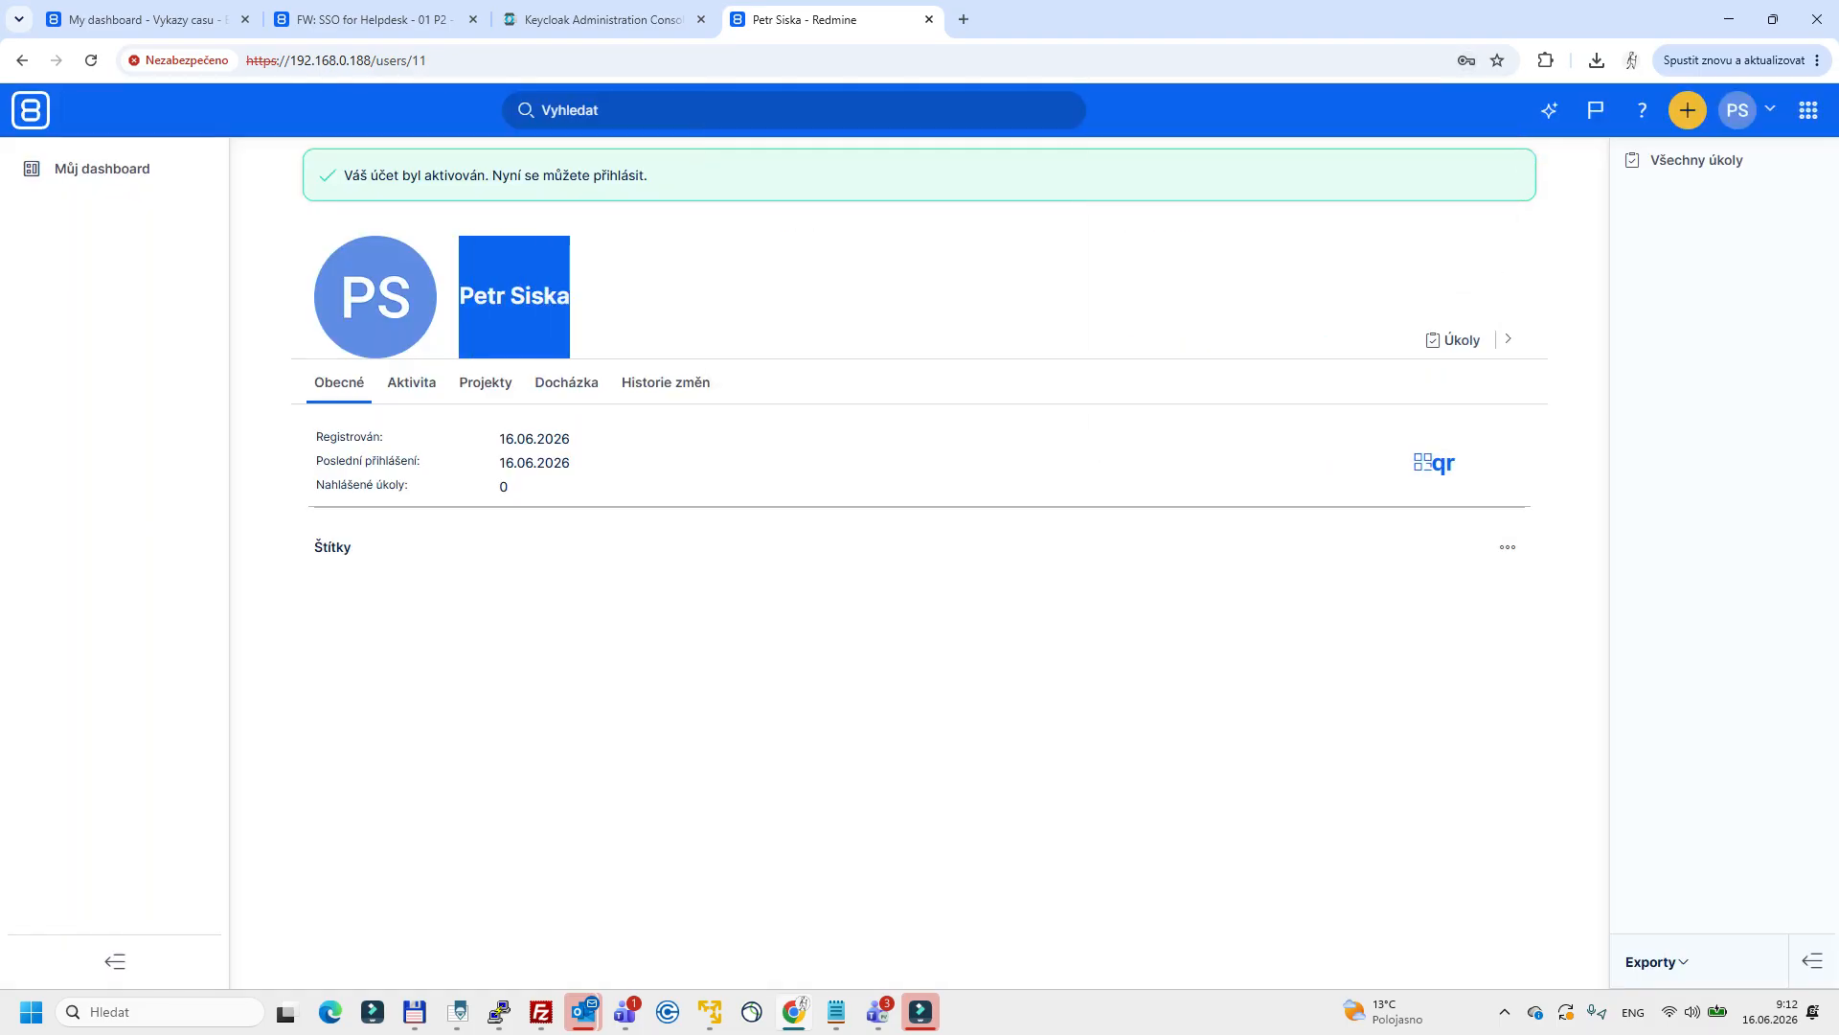
pyautogui.click(594, 19)
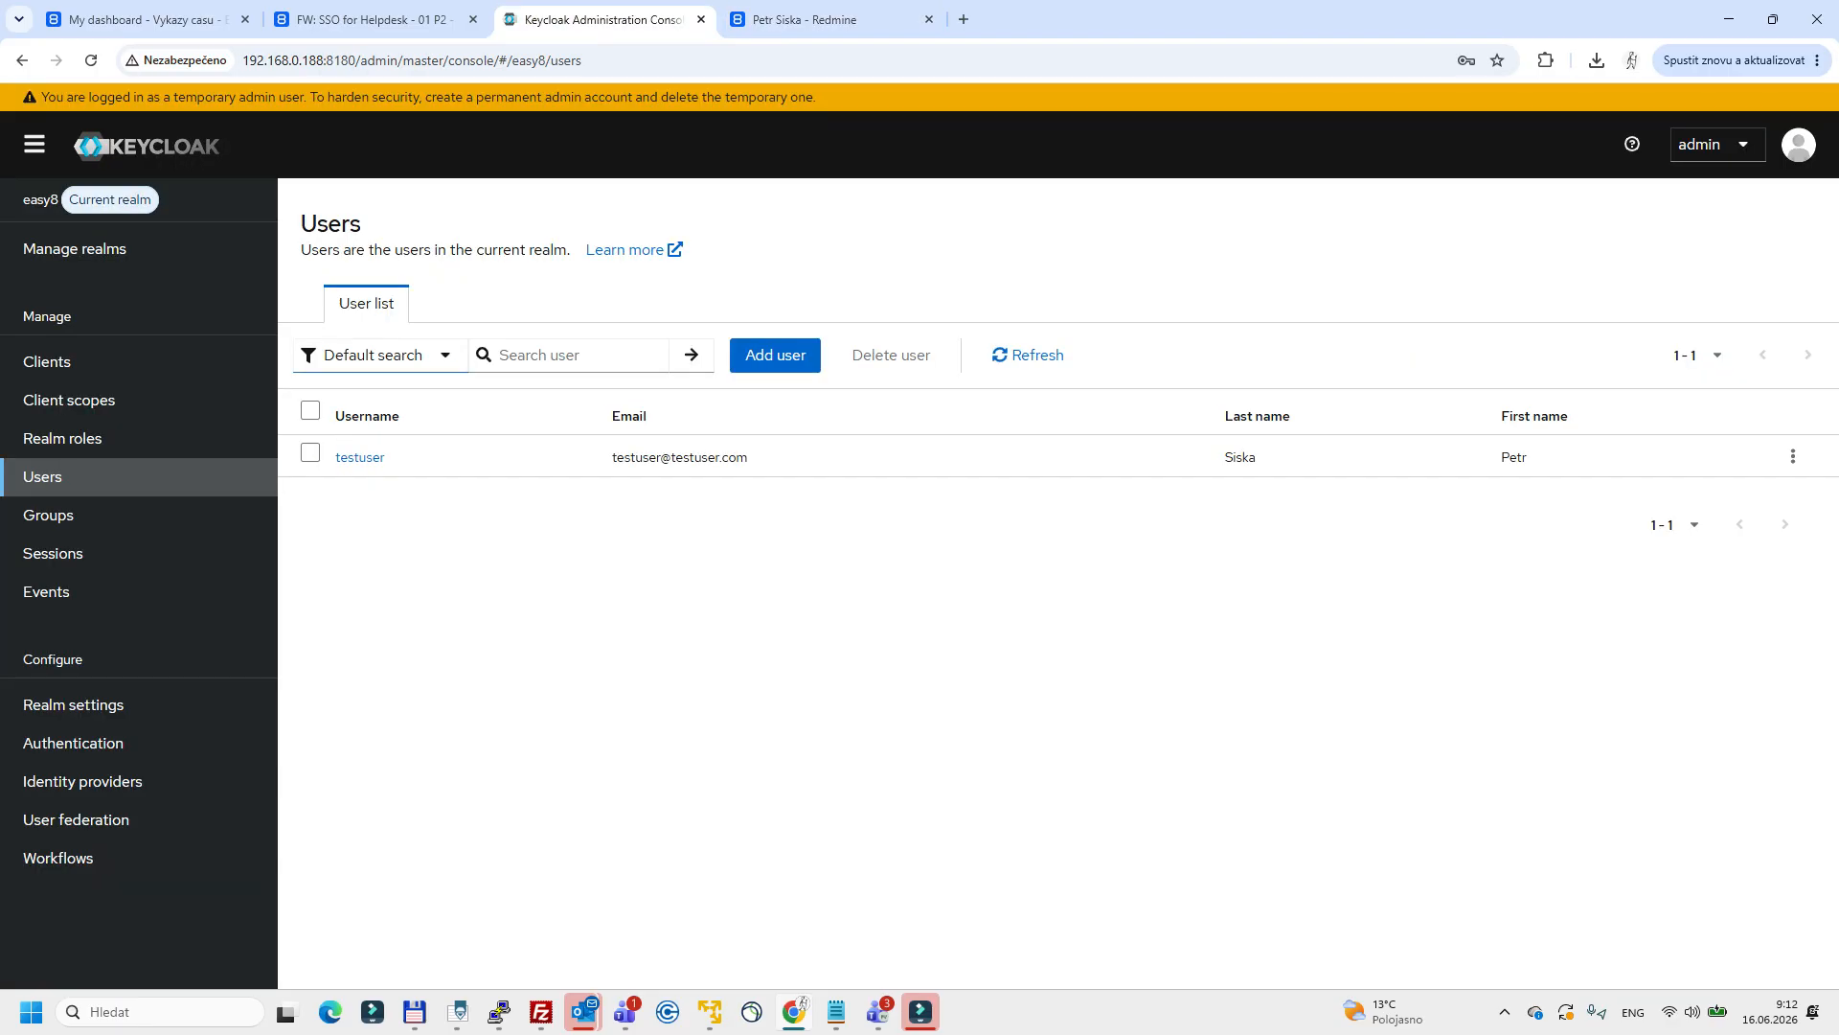
pyautogui.click(360, 457)
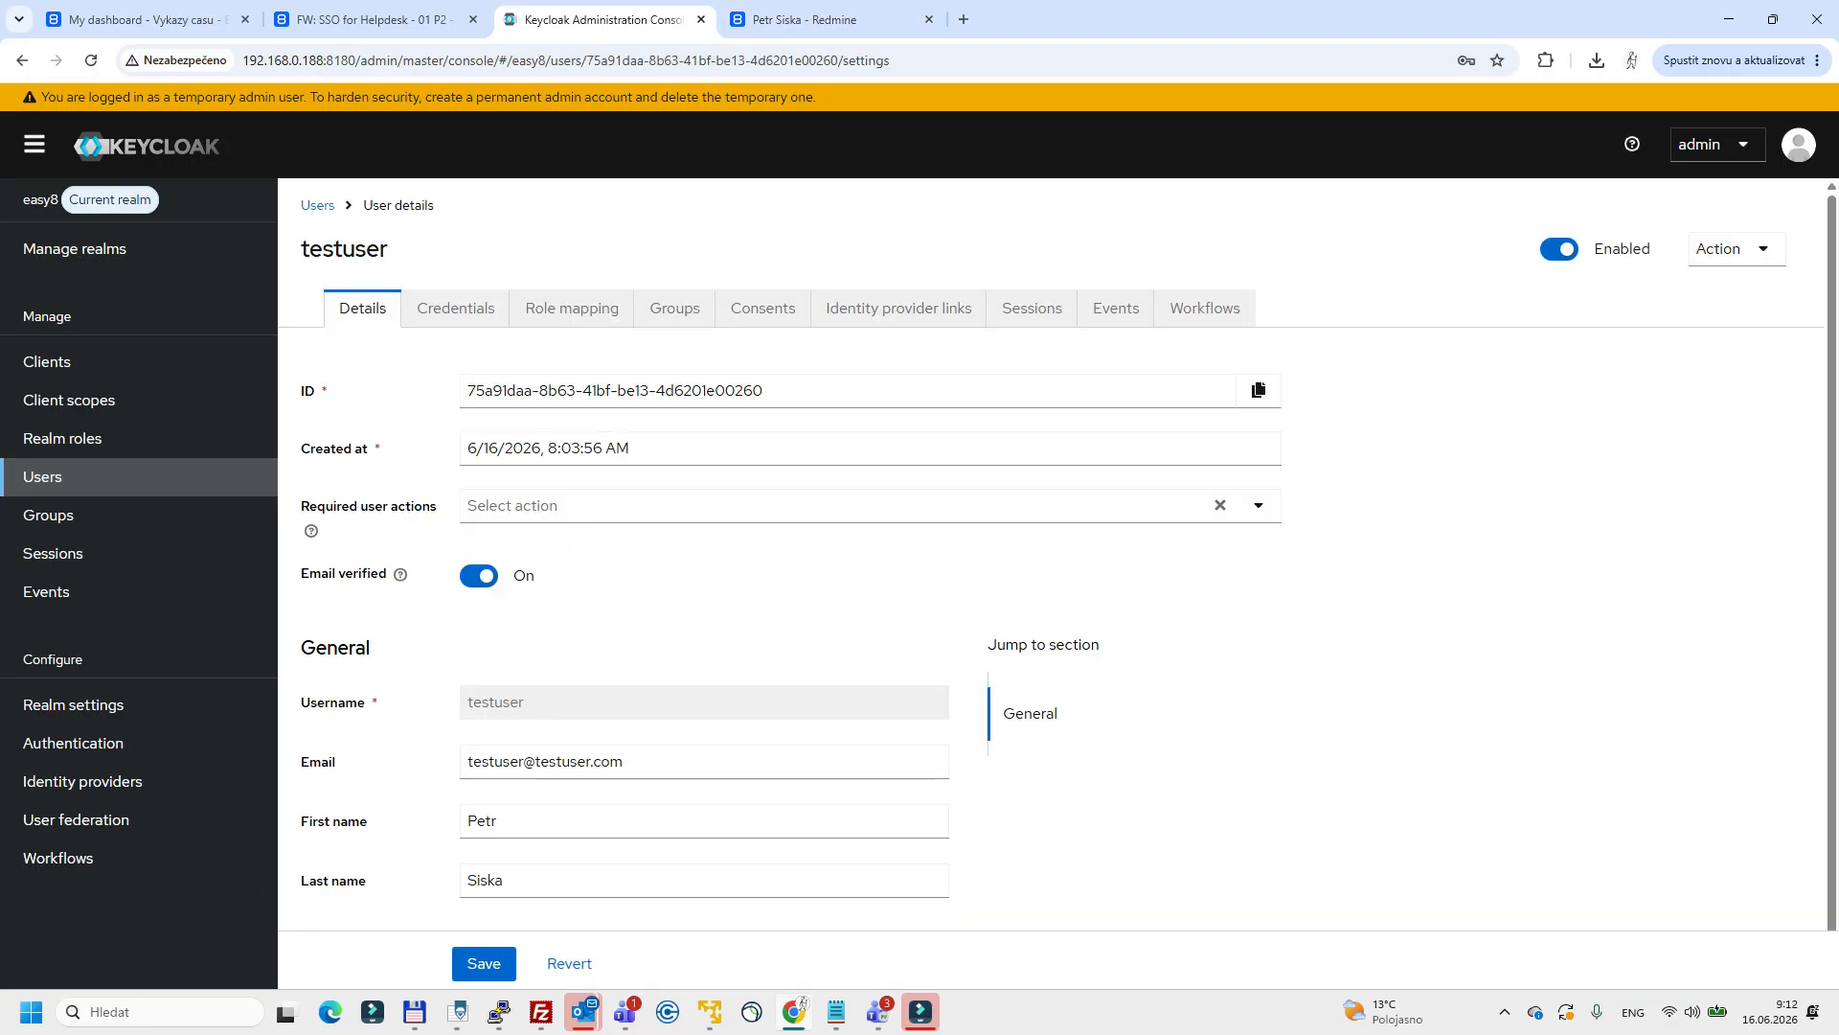
pyautogui.scroll(-1, 512, 767)
pyautogui.doubleClick(493, 811)
pyautogui.click(517, 869)
pyautogui.doubleClick(484, 869)
pyautogui.click(795, 20)
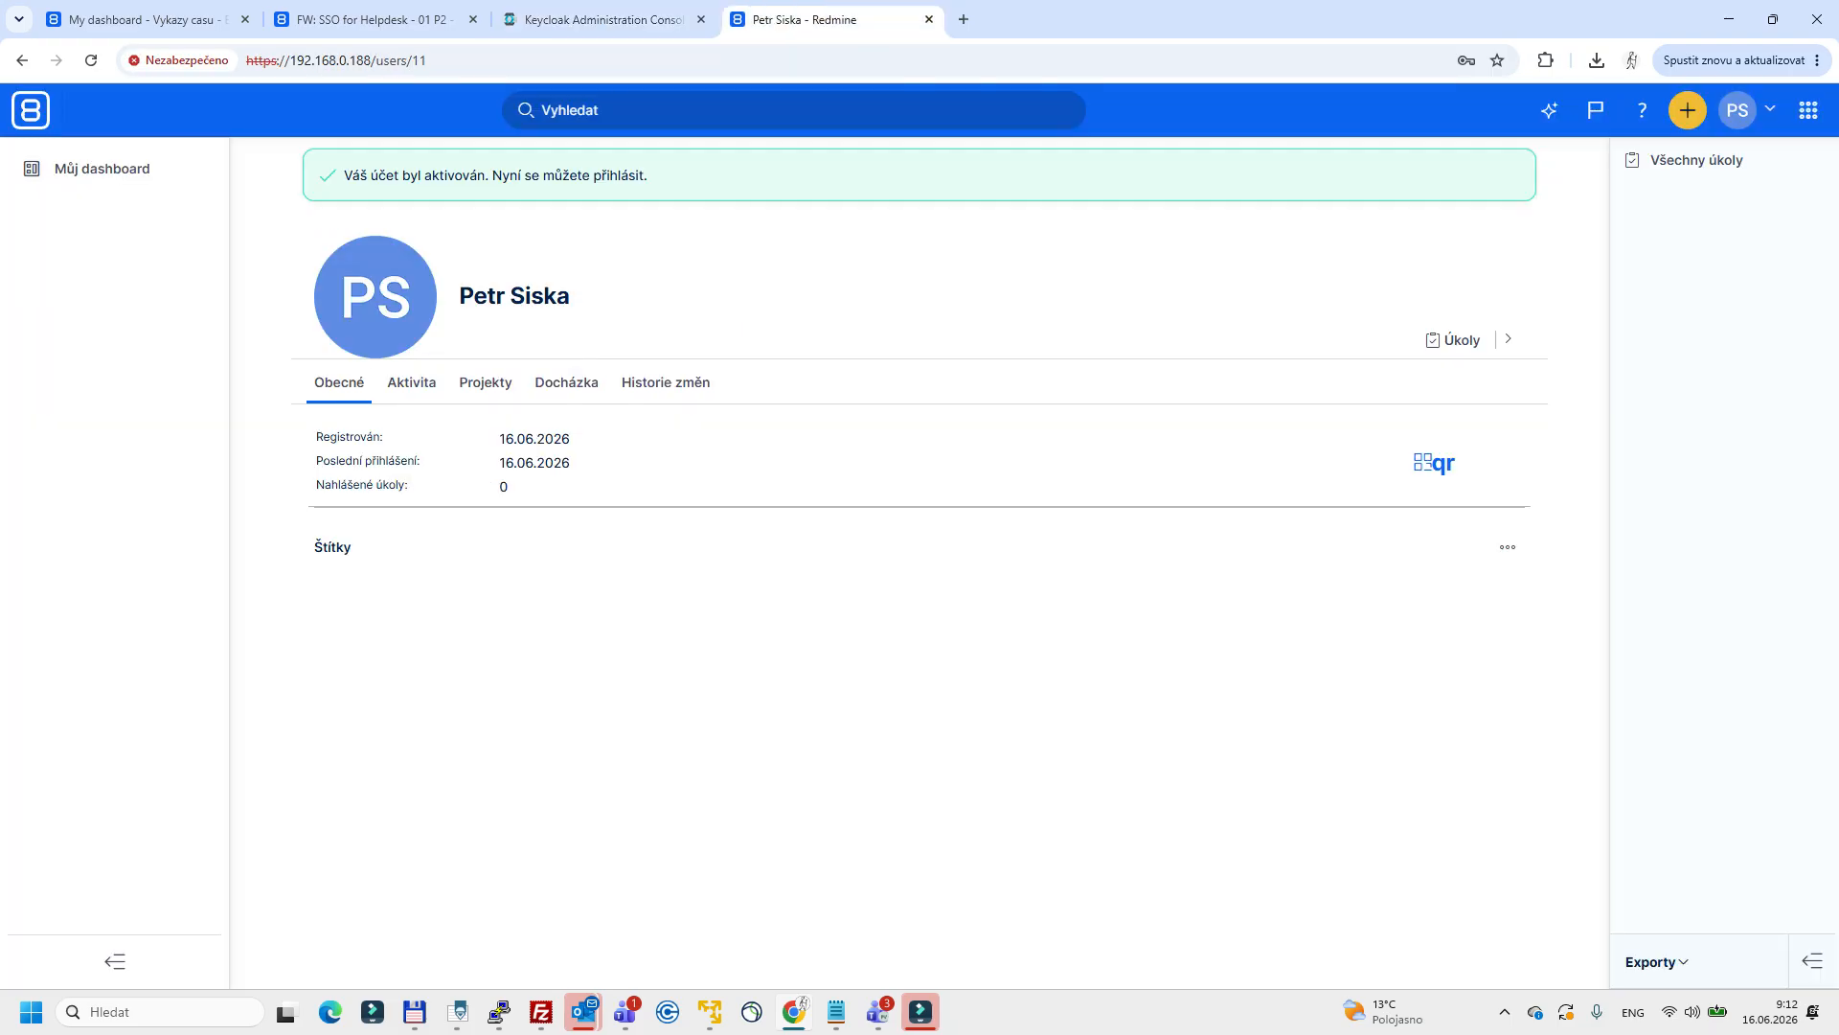